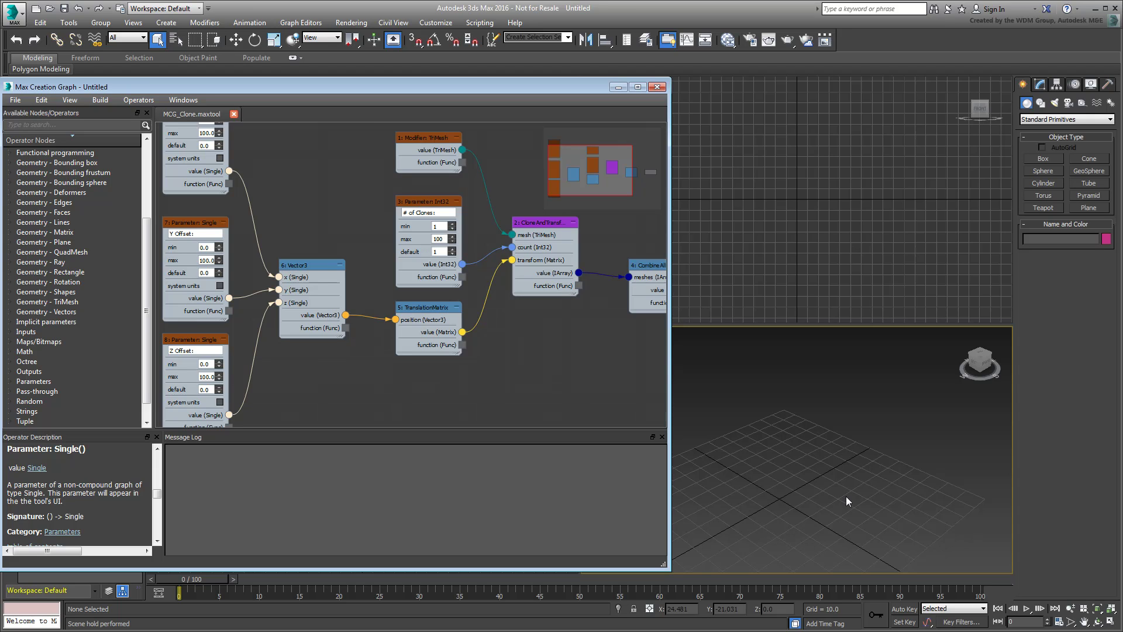
# Step: Create a teapot with a radius of about 11.1 in the perspective view and apply the MCG_Clone modifier to it
pyautogui.click(1043, 208)
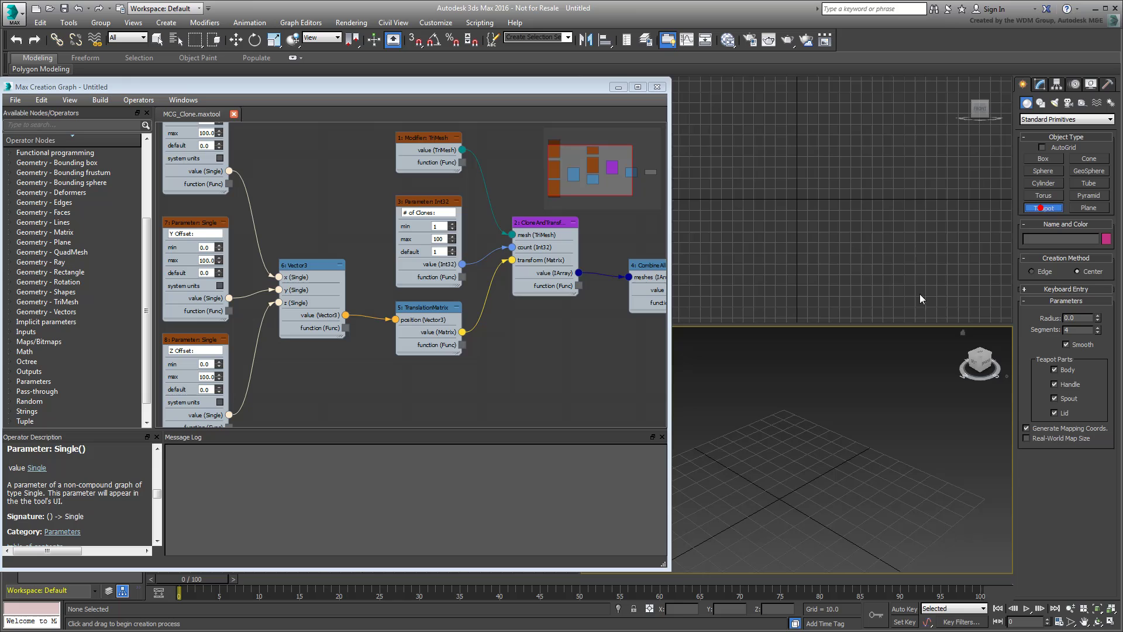
pyautogui.moveTo(731, 513); pyautogui.dragTo(736, 500)
pyautogui.click(1040, 84)
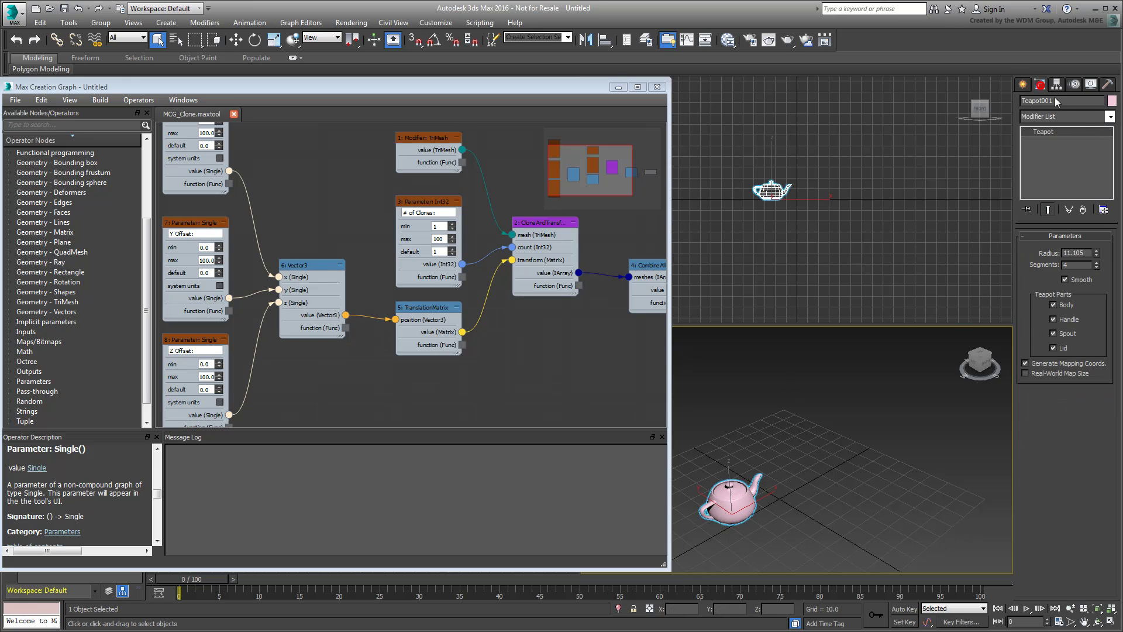
pyautogui.click(1111, 117)
pyautogui.moveTo(1111, 167); pyautogui.dragTo(1111, 298)
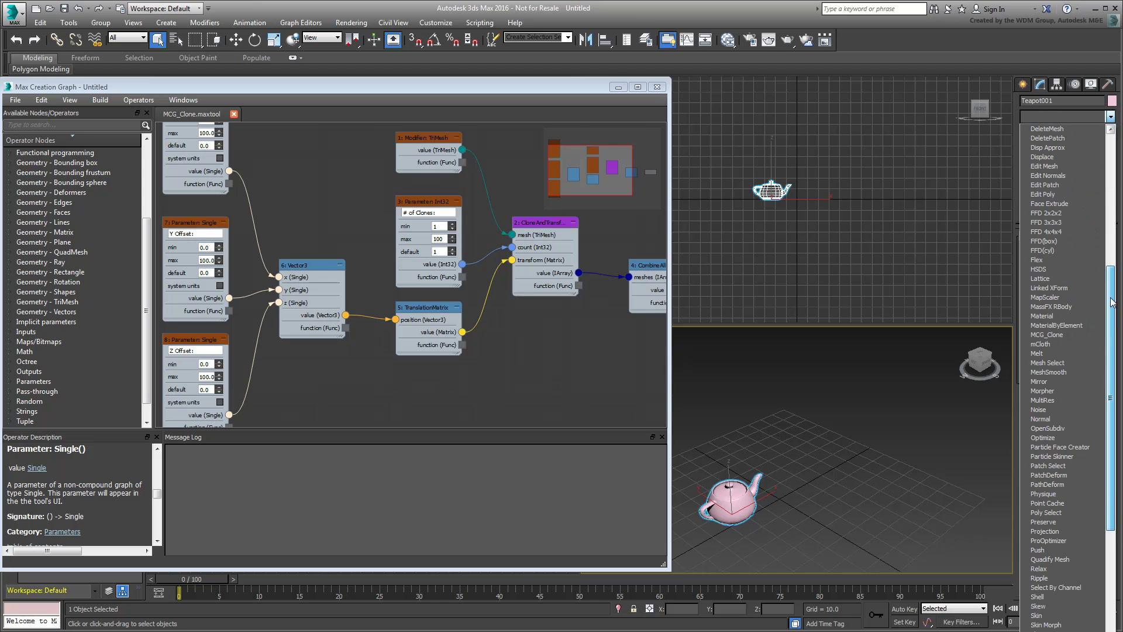
pyautogui.click(1068, 337)
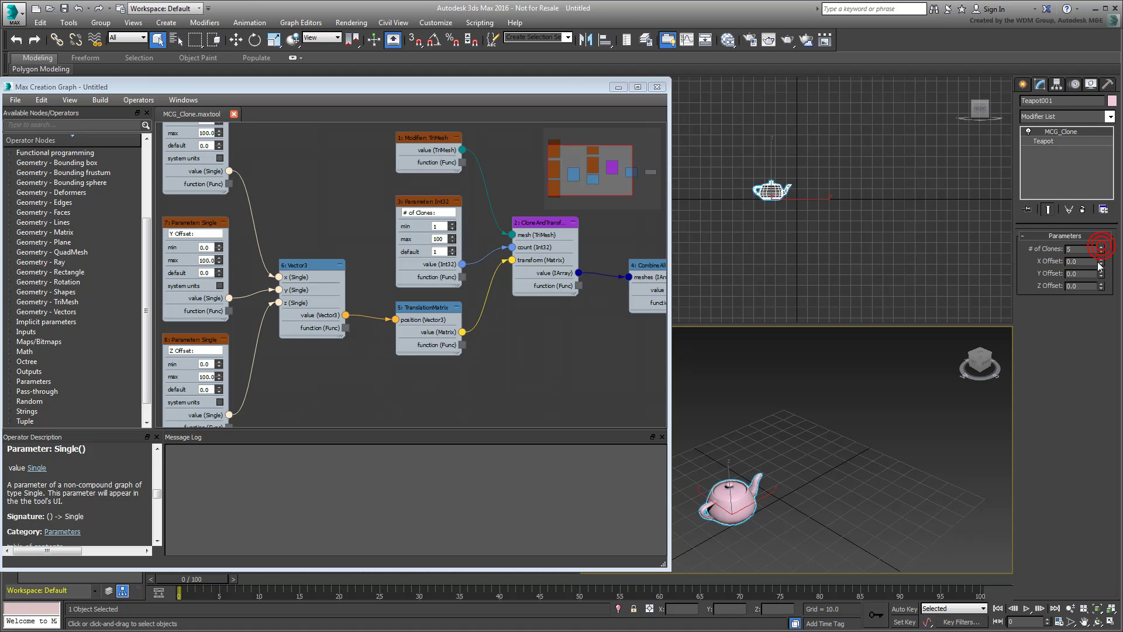
# Step: Set the MCG_Clone modifier to 5 clones with an X Offset of about 34.1, testing the Y and Z offsets and resetting both to 0
pyautogui.moveTo(1101, 262); pyautogui.dragTo(1104, 82)
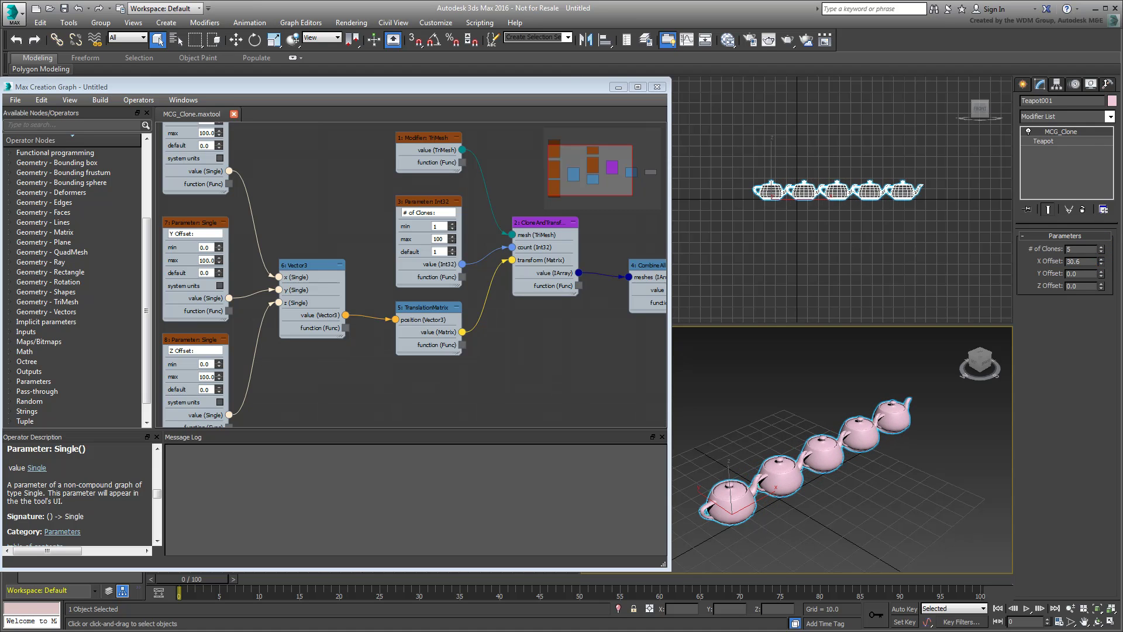
pyautogui.moveTo(864, 448); pyautogui.dragTo(885, 456, button='middle')
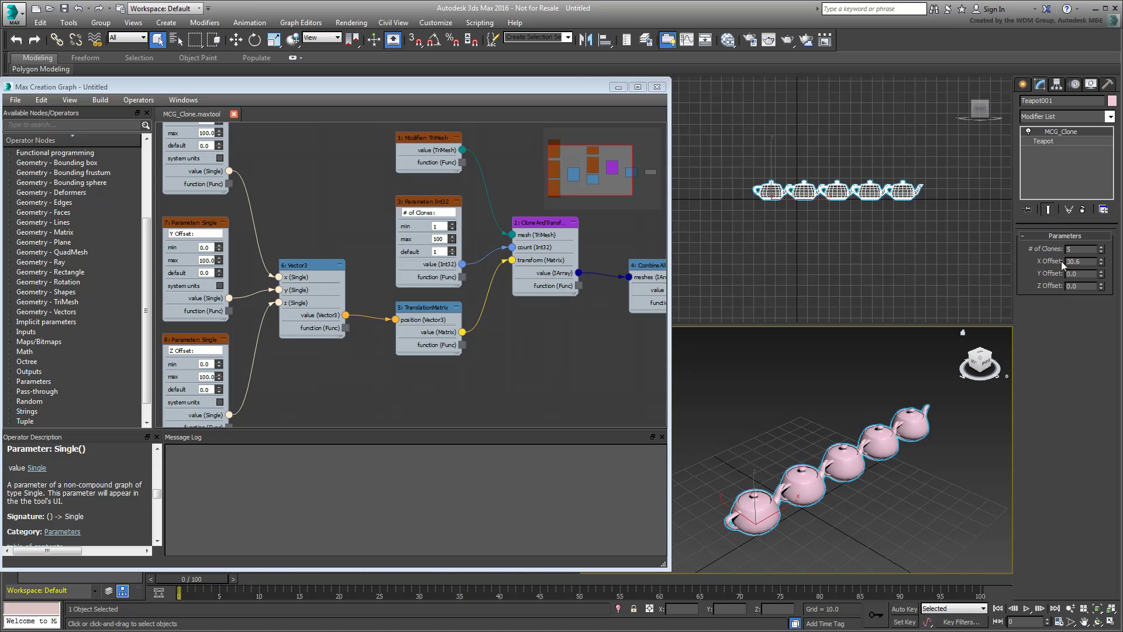
pyautogui.moveTo(1101, 274); pyautogui.dragTo(1102, 233)
pyautogui.moveTo(1102, 286); pyautogui.dragTo(1099, 256)
pyautogui.rightClick(1101, 274)
pyautogui.rightClick(1101, 286)
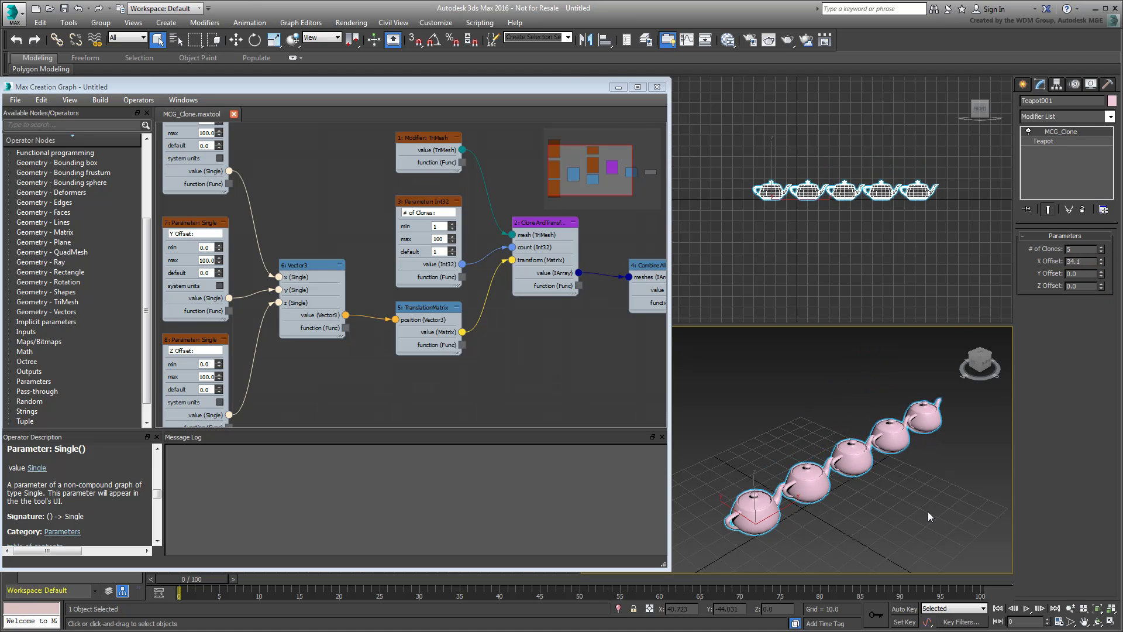
# Step: Collapse the X, Y and Z Offset parameter nodes and stack them closely together beside the Vector3 node
pyautogui.click(293, 347)
pyautogui.moveTo(288, 349); pyautogui.dragTo(384, 338, button='middle')
pyautogui.scroll(-1, 384, 337)
pyautogui.click(328, 330)
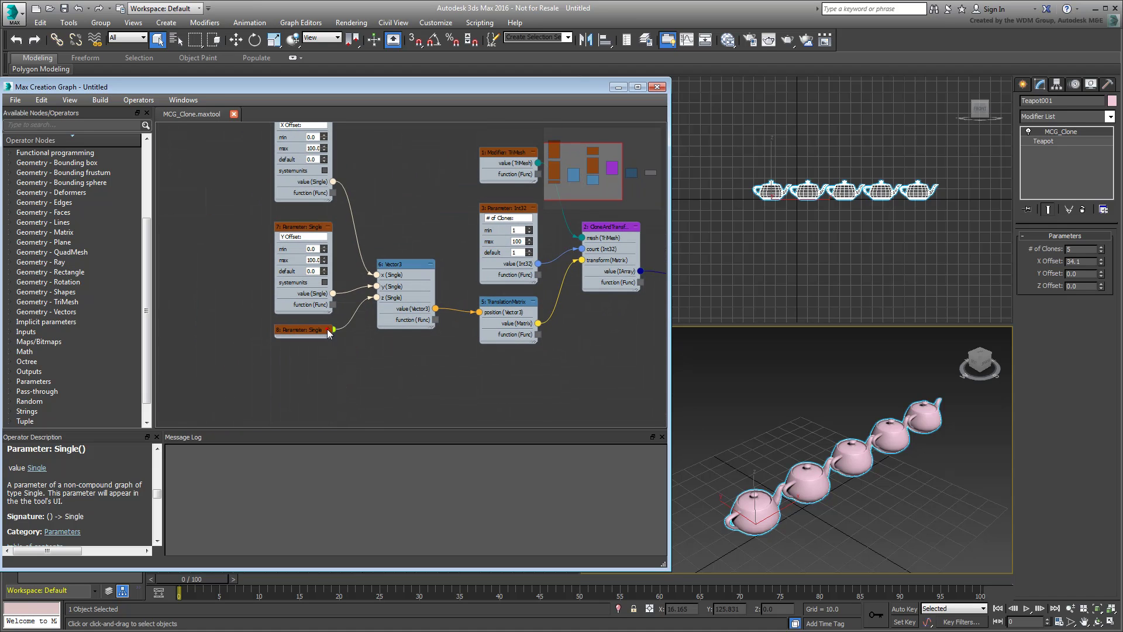
pyautogui.click(328, 226)
pyautogui.moveTo(331, 139); pyautogui.dragTo(331, 205, button='middle')
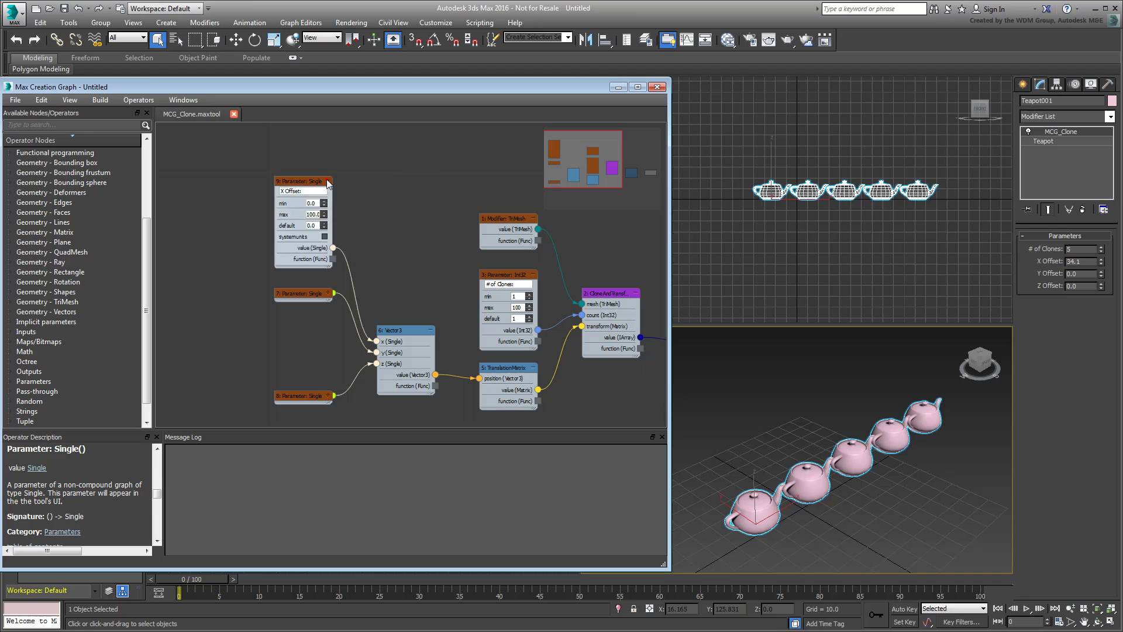
pyautogui.click(328, 181)
pyautogui.moveTo(313, 181); pyautogui.dragTo(316, 266)
pyautogui.moveTo(311, 398); pyautogui.dragTo(310, 321)
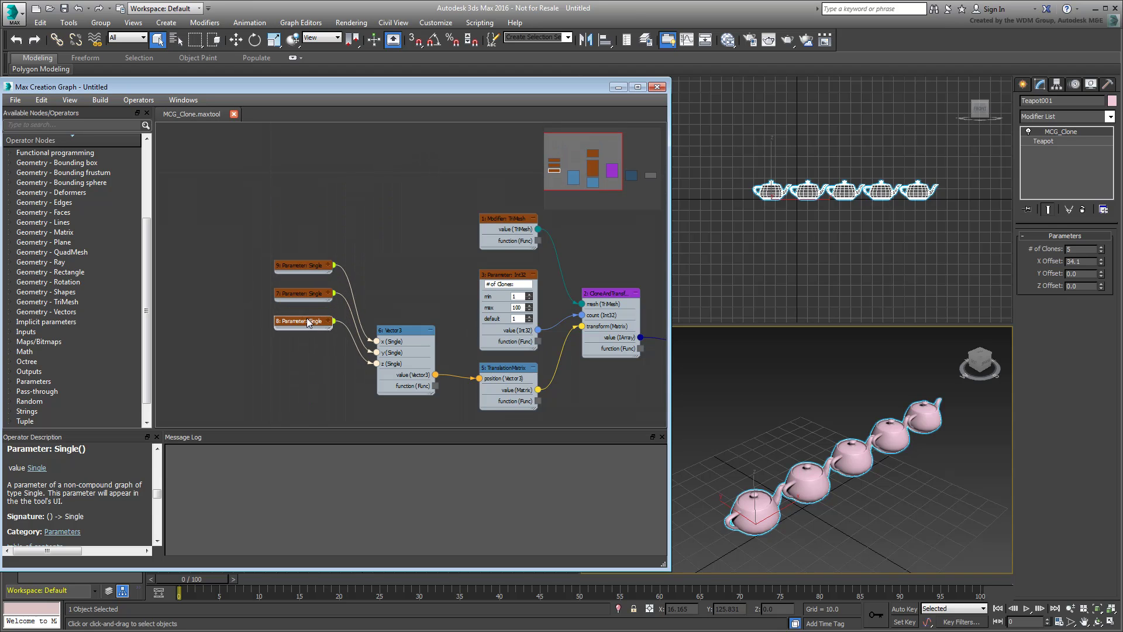
# Step: Move the Vector3 node and its three parameter nodes as one branch until they line up with the TranslationMatrix node
pyautogui.moveTo(405, 339); pyautogui.dragTo(396, 284)
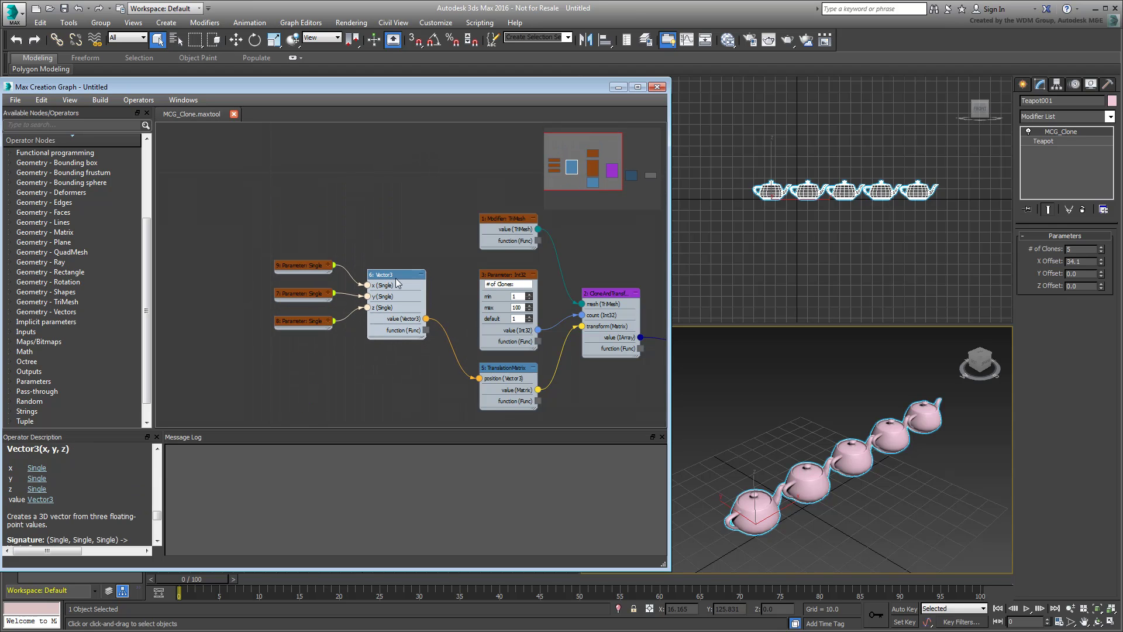
pyautogui.hotkey('ctrl', 'alt')
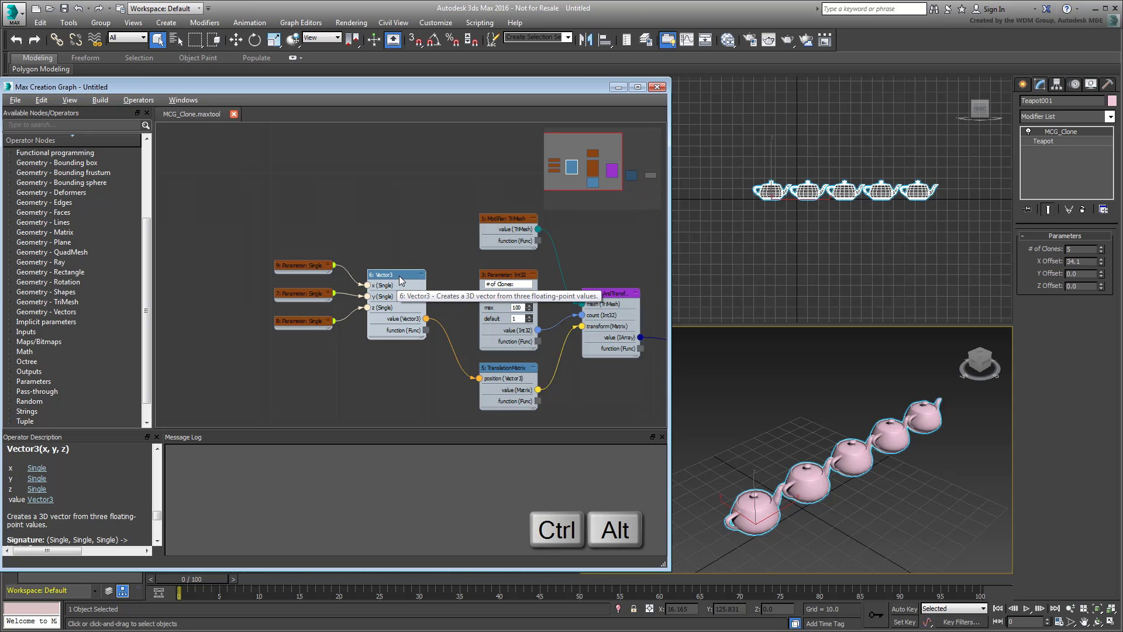
pyautogui.keyDown('ctrl'); pyautogui.keyDown('alt'); pyautogui.moveTo(396, 284); pyautogui.dragTo(412, 346); pyautogui.keyUp('alt'); pyautogui.keyUp('ctrl')
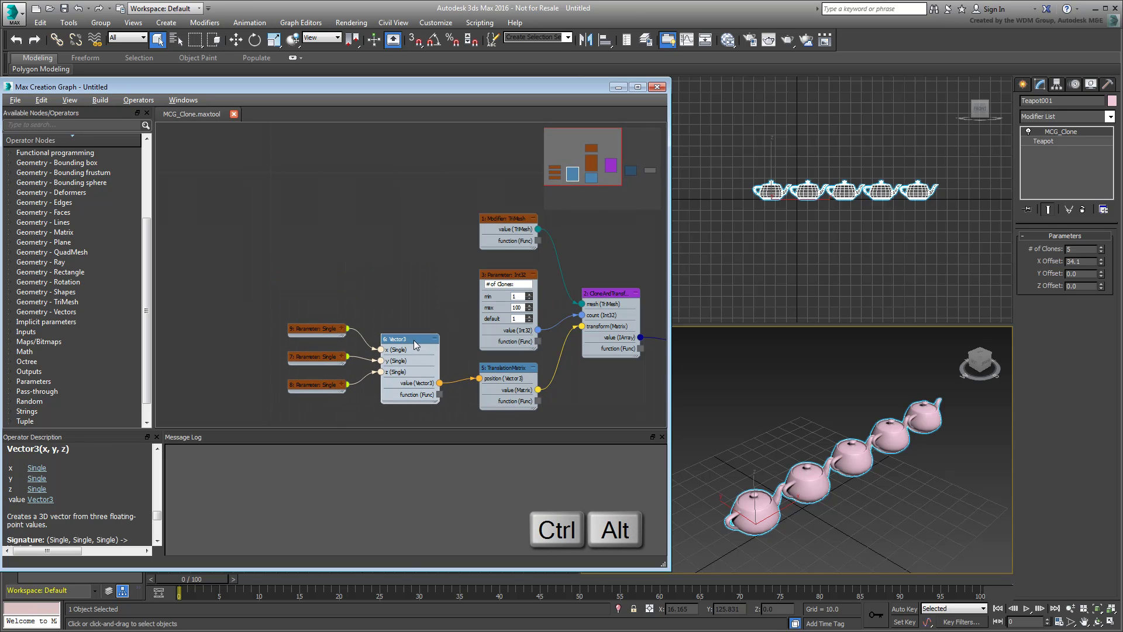
# Step: Collapse the # of Clones parameter node and move the TranslationMatrix node with its whole input branch up beneath it
pyautogui.click(533, 274)
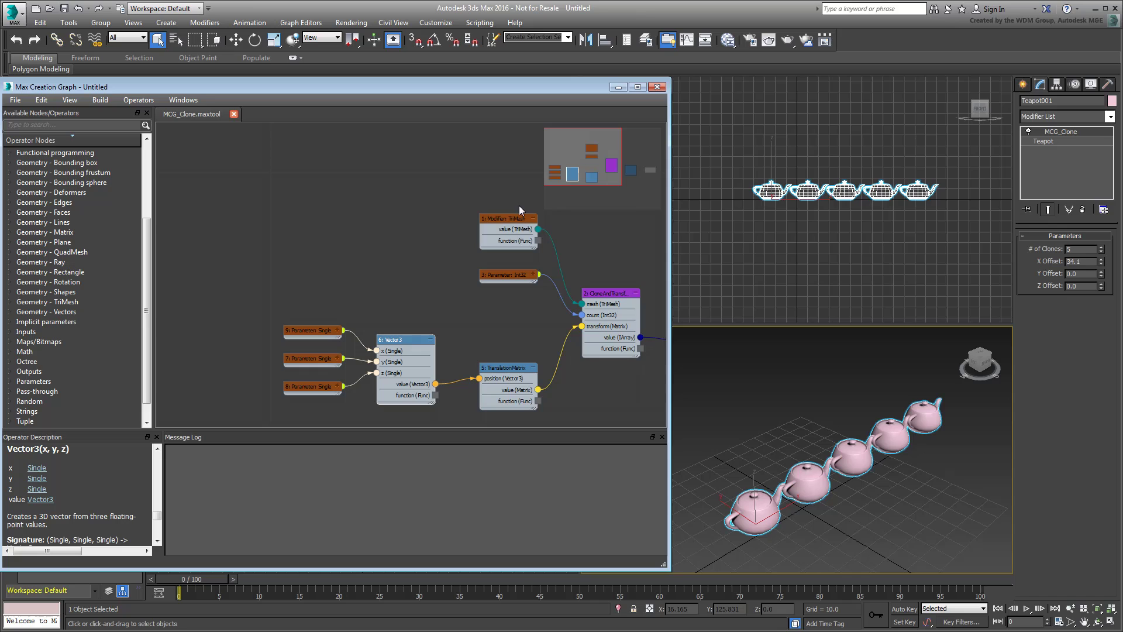
pyautogui.keyDown('ctrl'); pyautogui.keyDown('alt'); pyautogui.moveTo(509, 367); pyautogui.dragTo(510, 303); pyautogui.keyUp('alt'); pyautogui.keyUp('ctrl')
pyautogui.moveTo(526, 361); pyautogui.dragTo(421, 328, button='middle')
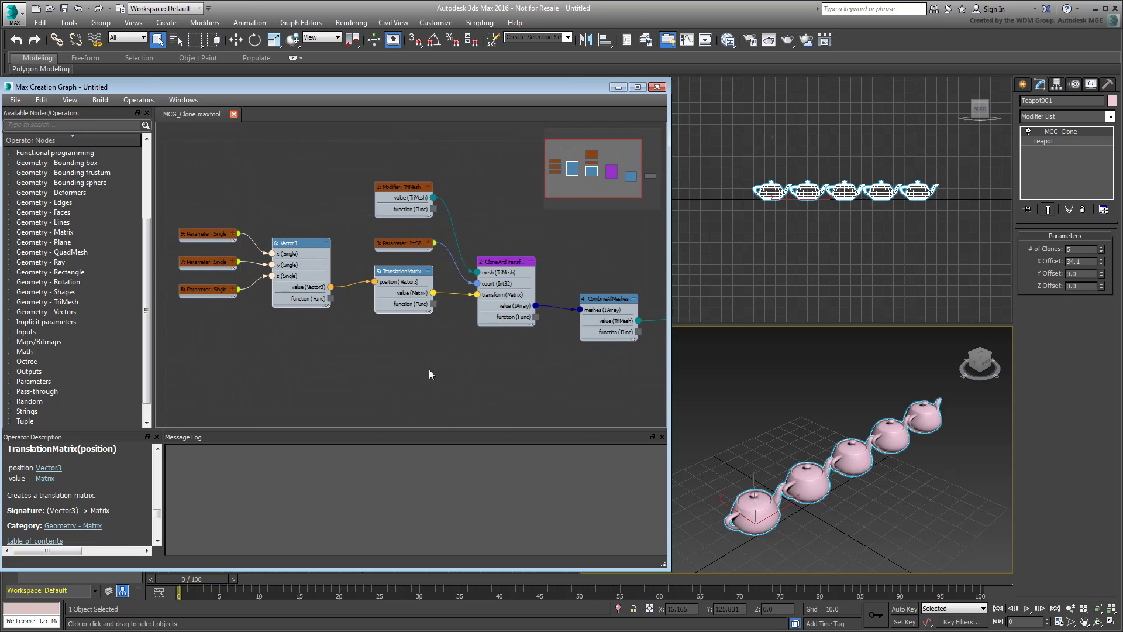
# Step: Add a Multiply operator to the graph and place it just below the TranslationMatrix node
pyautogui.scroll(3, 430, 375)
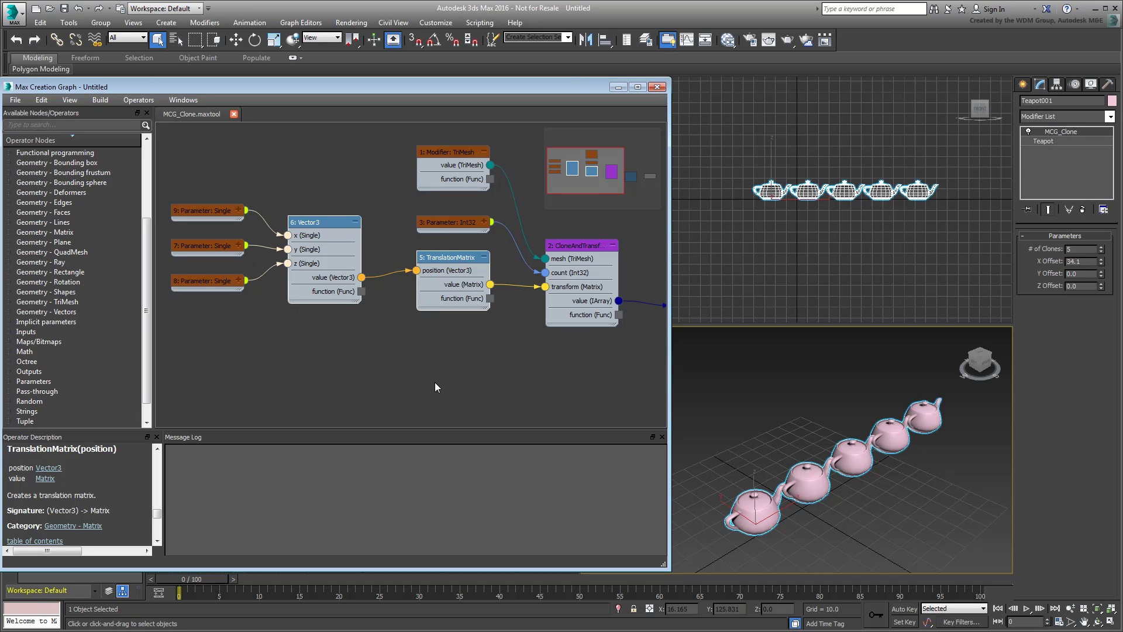
pyautogui.press('x')
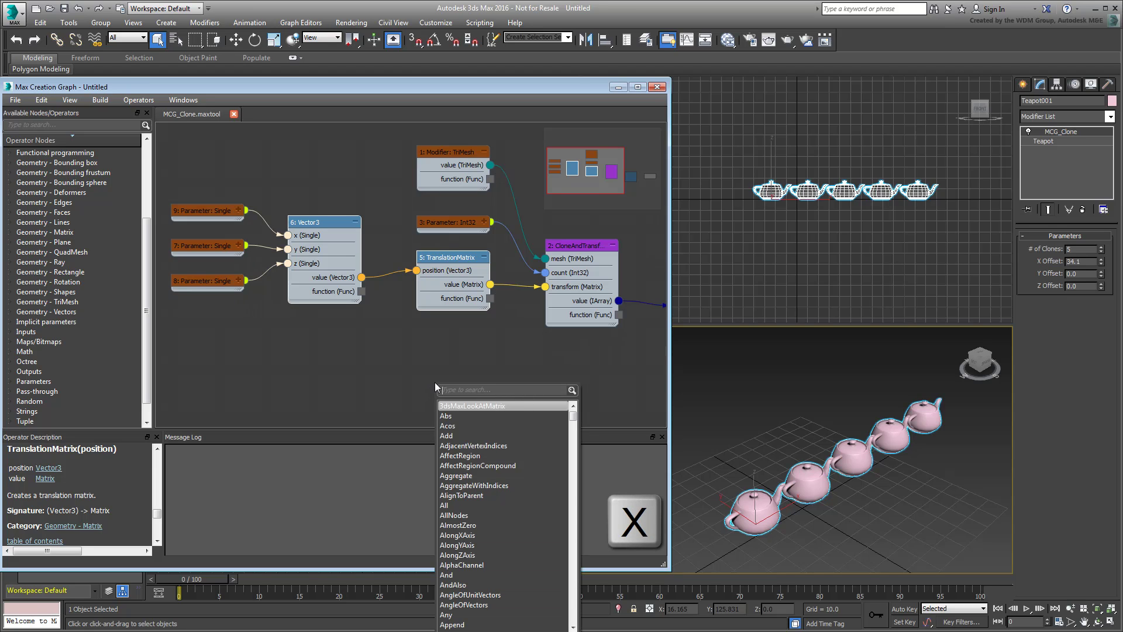
pyautogui.write('mul')
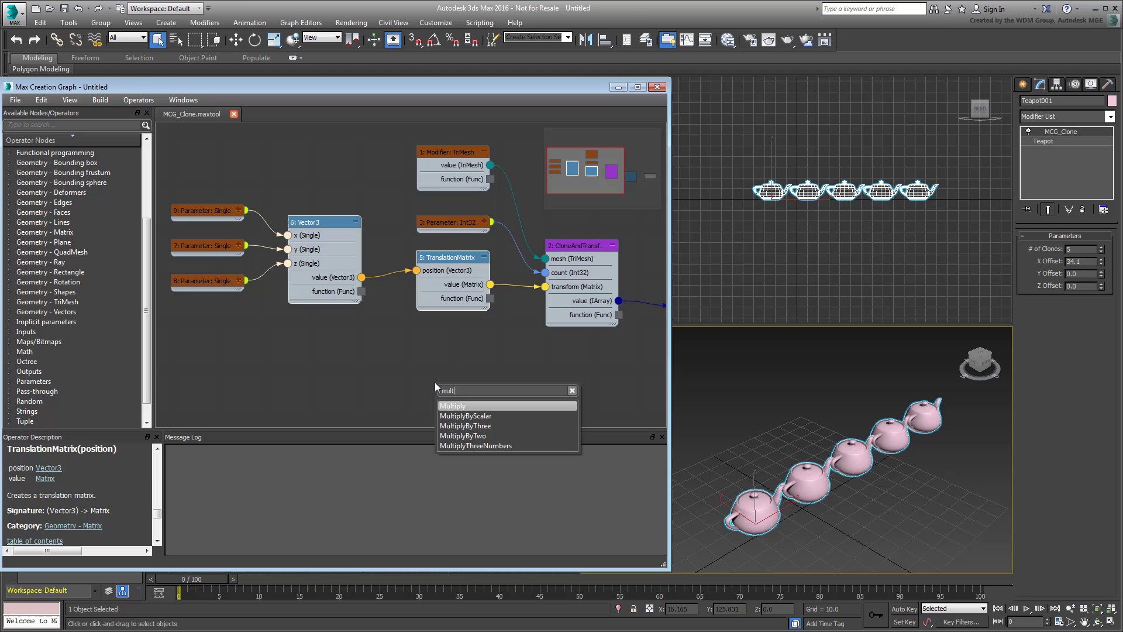
pyautogui.write('t')
pyautogui.click(464, 408)
pyautogui.moveTo(440, 388); pyautogui.dragTo(473, 346)
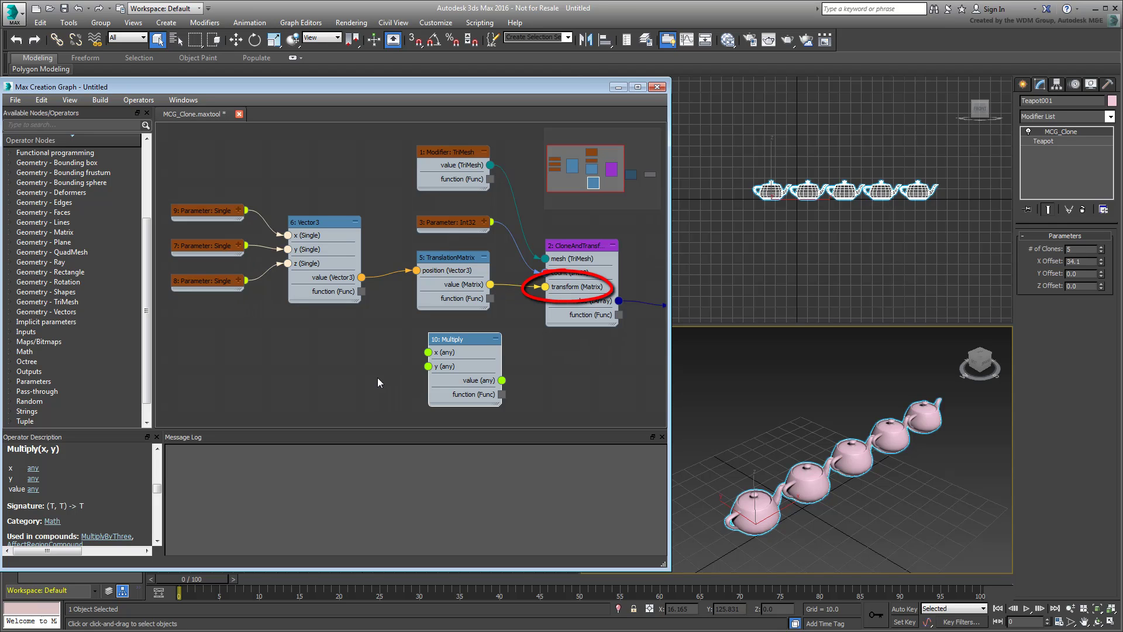
# Step: Spread the Vector3 branch, TranslationMatrix and Multiply nodes apart to make room before the clone-and-transform node
pyautogui.keyDown('ctrl'); pyautogui.moveTo(326, 223); pyautogui.dragTo(323, 186); pyautogui.keyUp('ctrl')
pyautogui.moveTo(461, 261); pyautogui.dragTo(427, 275)
pyautogui.moveTo(464, 341); pyautogui.dragTo(501, 352)
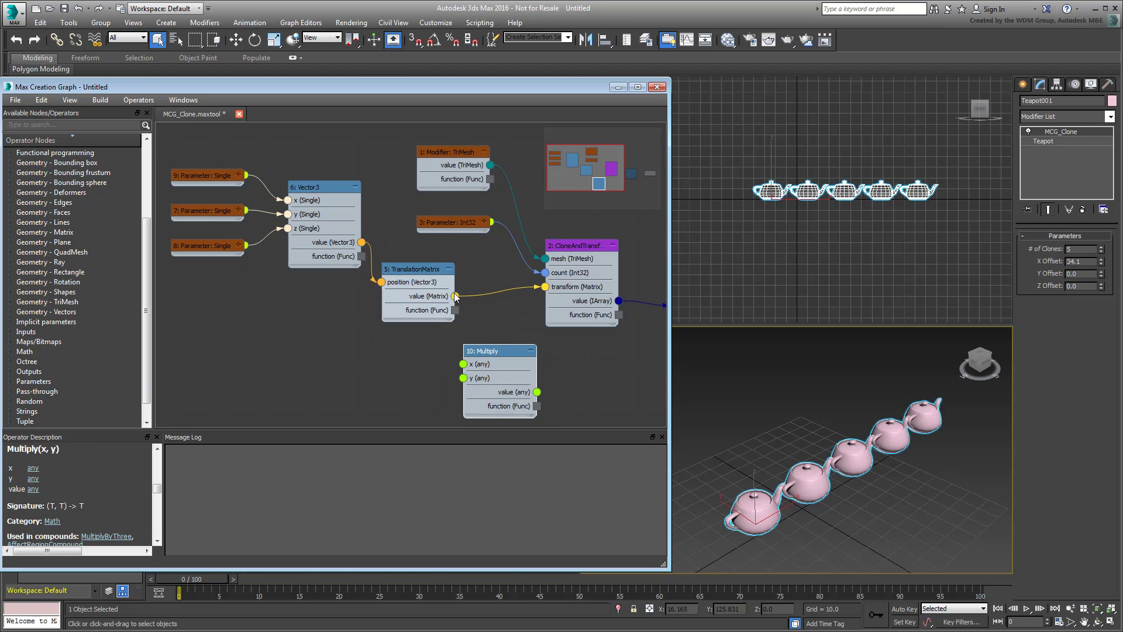
# Step: Try wiring Multiply manually between TranslationMatrix and the transform input, and restore the direct TranslationMatrix connection
pyautogui.moveTo(455, 296); pyautogui.dragTo(464, 364)
pyautogui.moveTo(537, 392); pyautogui.dragTo(545, 287)
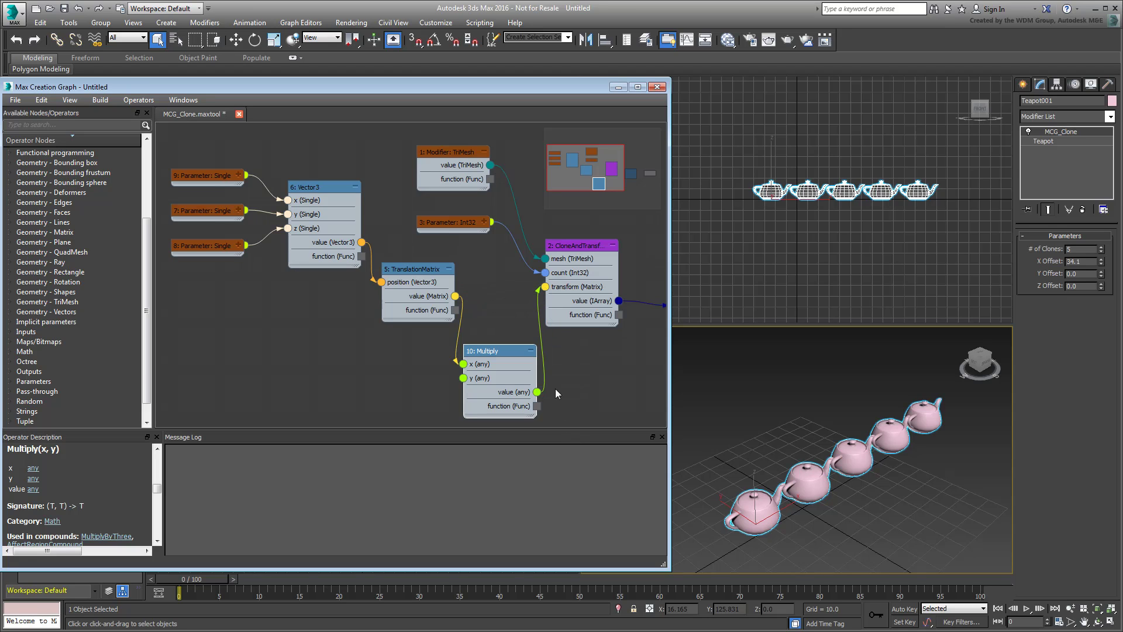
pyautogui.click(541, 327)
pyautogui.press('Delete')
pyautogui.moveTo(459, 334); pyautogui.dragTo(546, 287)
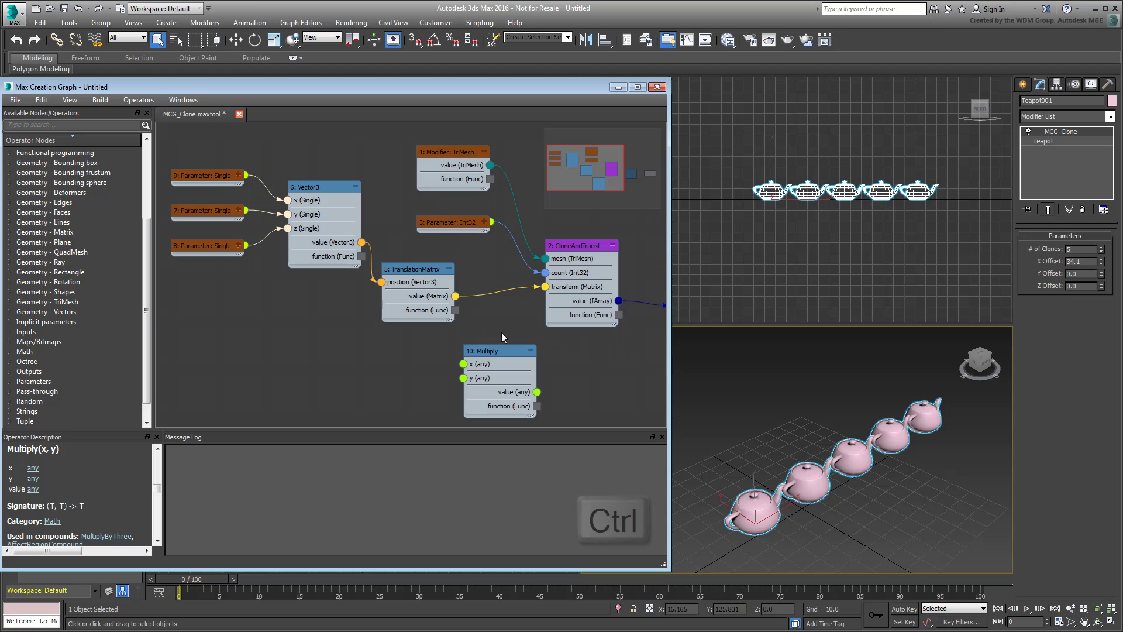
# Step: Insert the Multiply node into the wire between TranslationMatrix and the transform input, using its x input, and place it below the wire
pyautogui.keyDown('ctrl'); pyautogui.moveTo(501, 351); pyautogui.dragTo(495, 294); pyautogui.keyUp('ctrl')
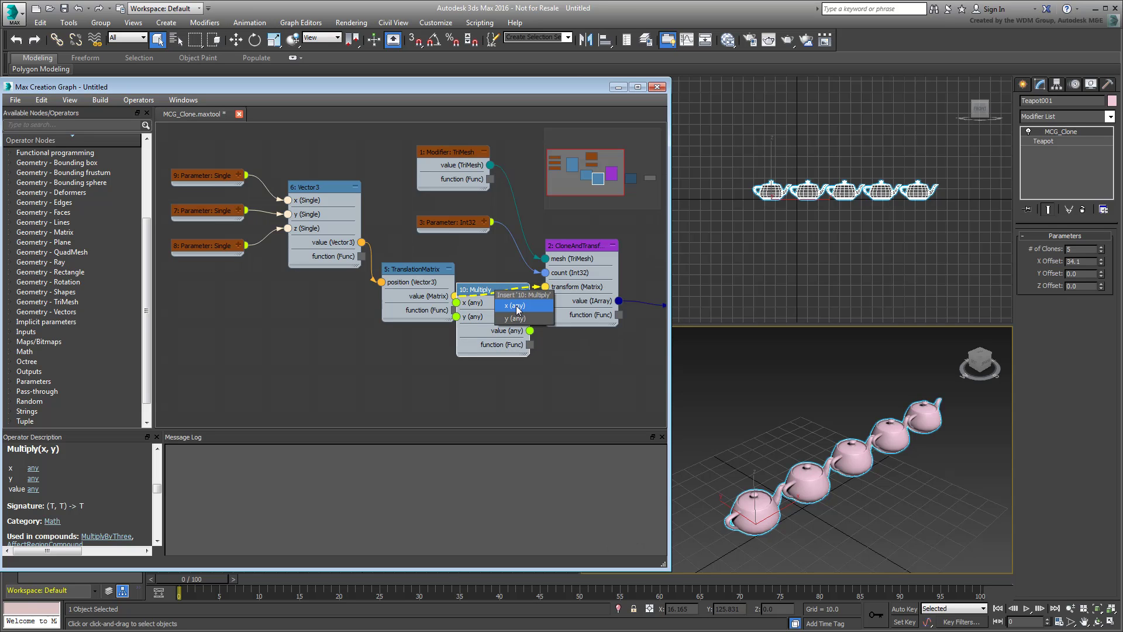
pyautogui.click(516, 305)
pyautogui.moveTo(487, 293); pyautogui.dragTo(498, 340)
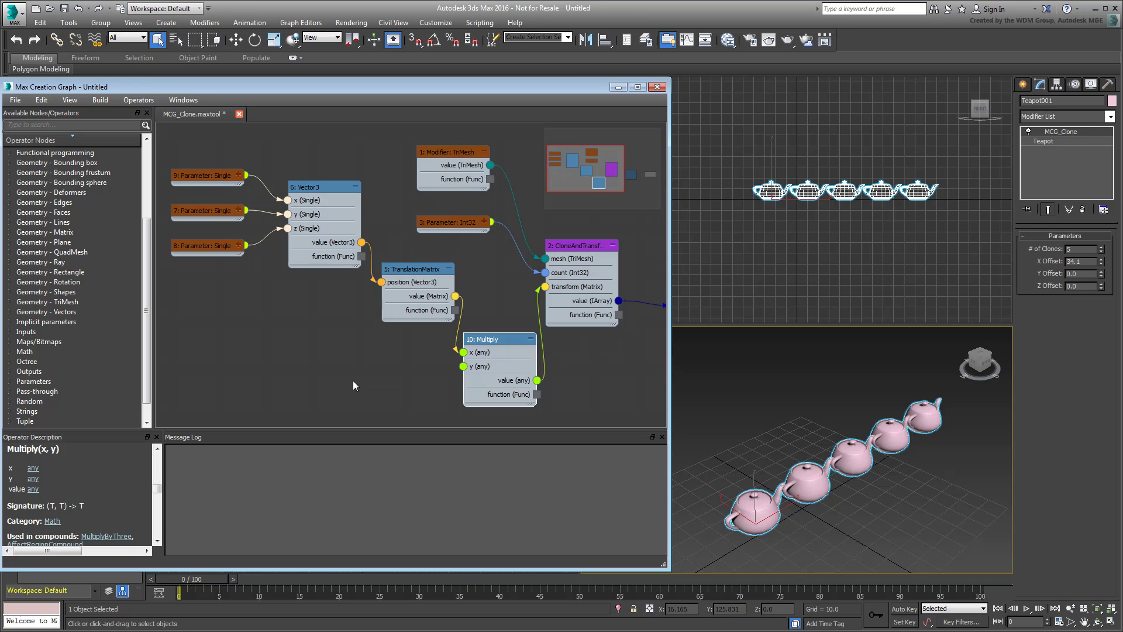
# Step: Add a MatrixFromYawPitchRoll node feeding Multiply's y input from its value (Matrix) output, and place it beside Multiply
pyautogui.moveTo(463, 367); pyautogui.dragTo(397, 356)
pyautogui.write('matrix')
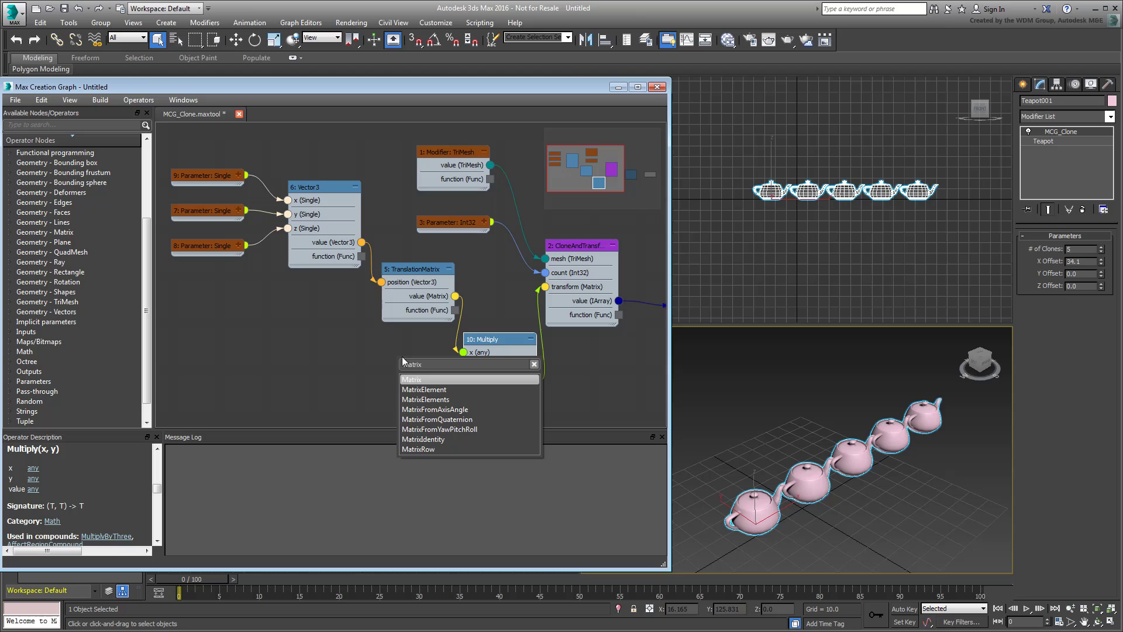
pyautogui.click(457, 429)
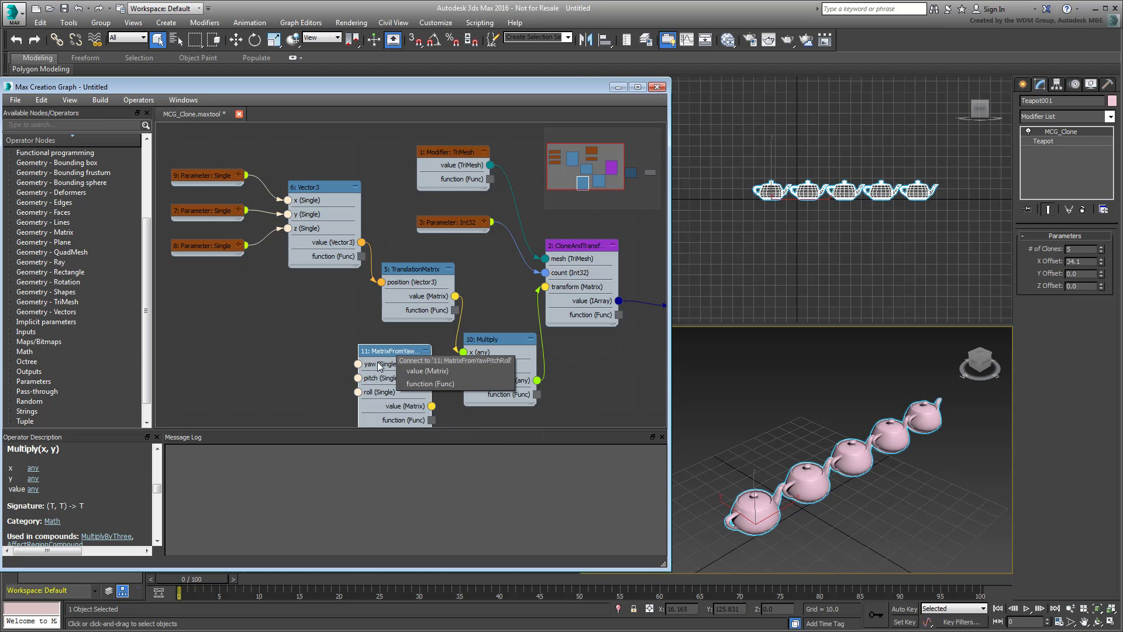
pyautogui.click(426, 371)
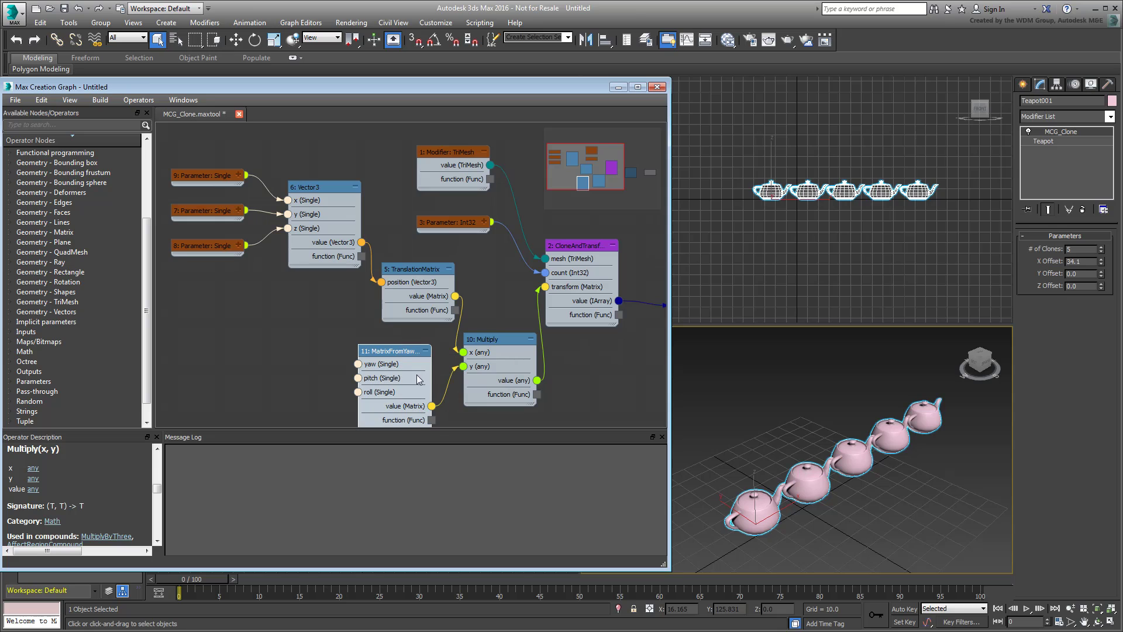
pyautogui.click(403, 358)
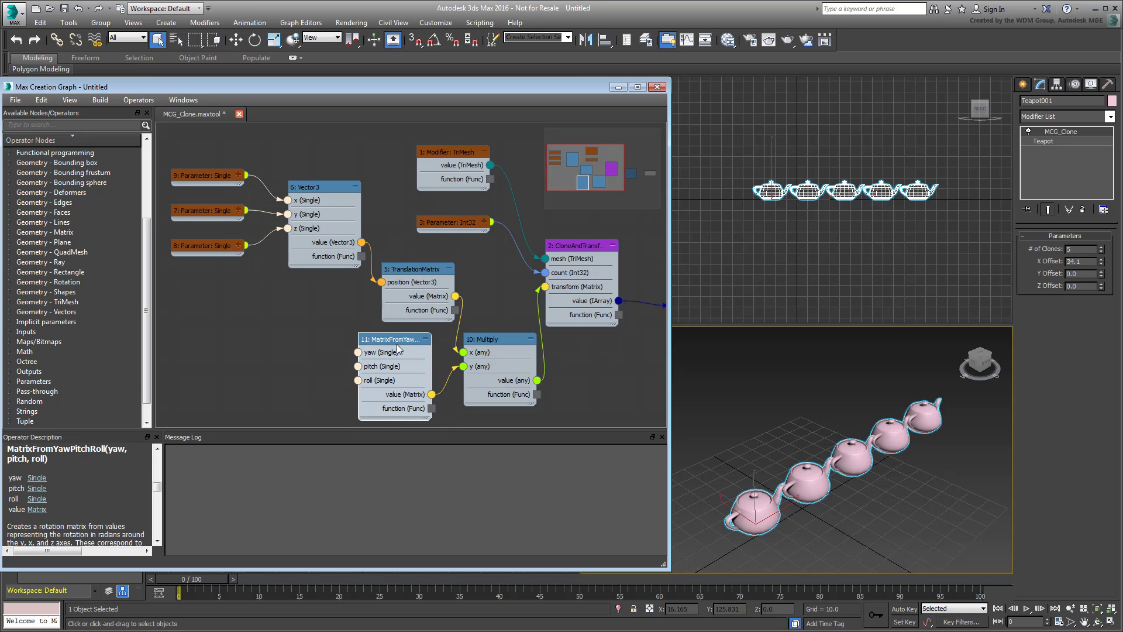
pyautogui.moveTo(389, 349); pyautogui.dragTo(381, 284, button='middle')
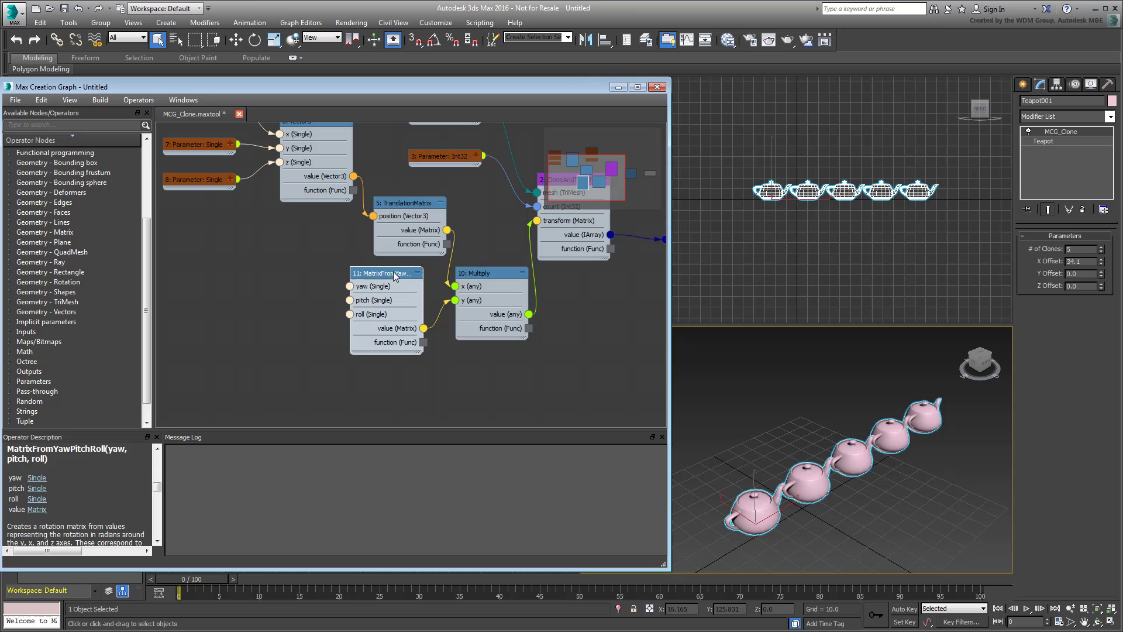
pyautogui.moveTo(394, 273); pyautogui.dragTo(407, 288)
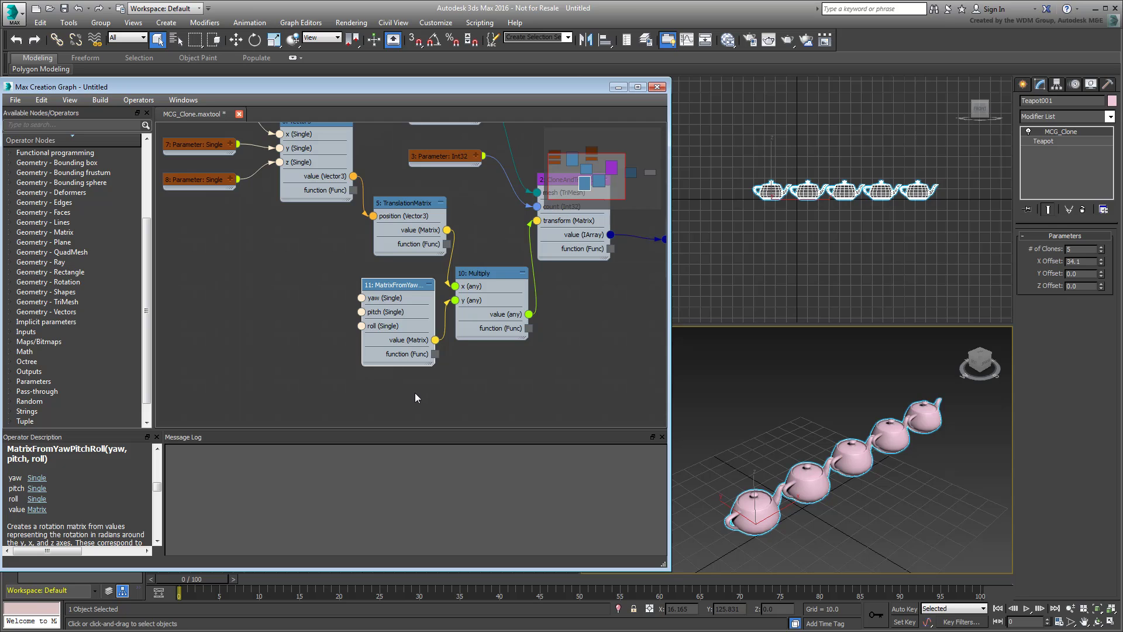
# Step: Generate yaw, pitch and roll parameters for the MatrixFromYawPitchRoll node and move the new nodes clear of the Vector3 branch
pyautogui.rightClick(390, 286)
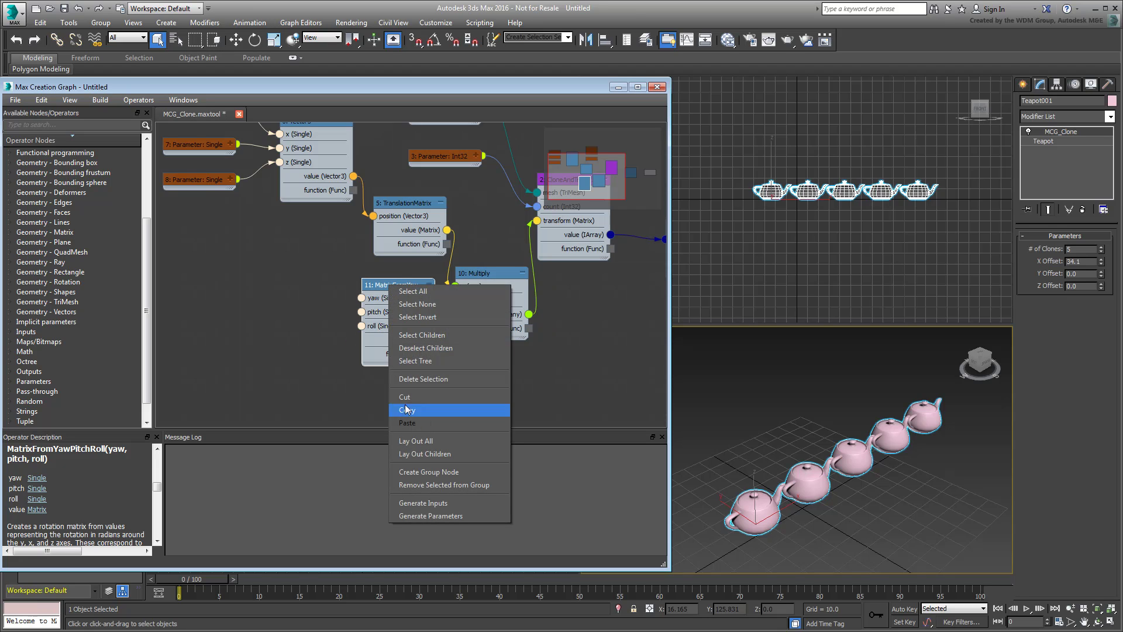
pyautogui.click(433, 517)
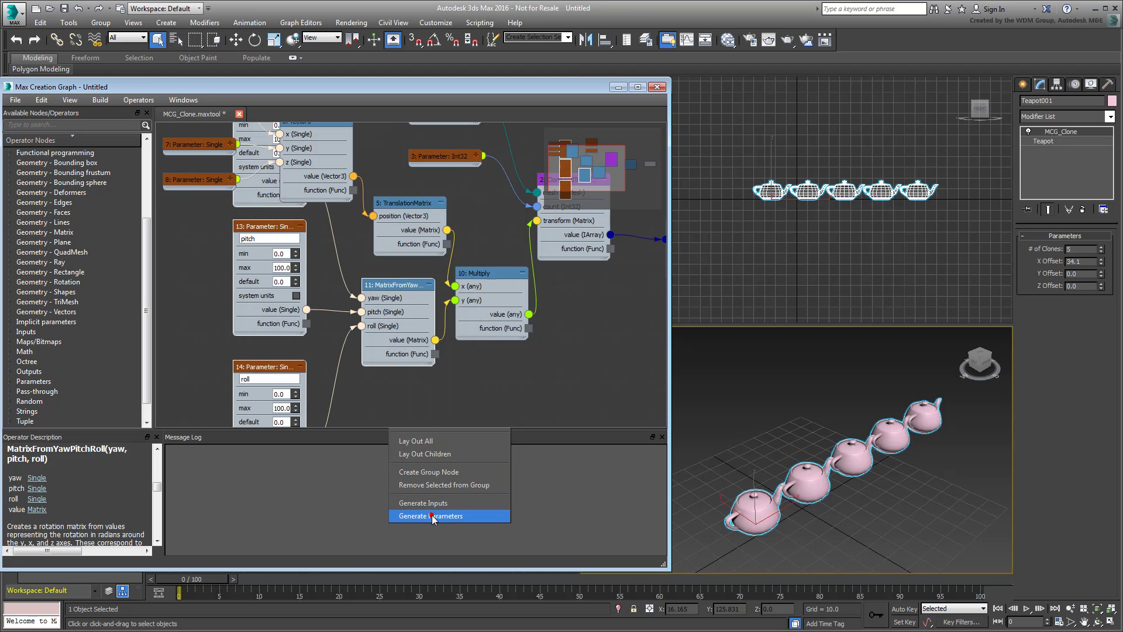
pyautogui.scroll(-5, 314, 282)
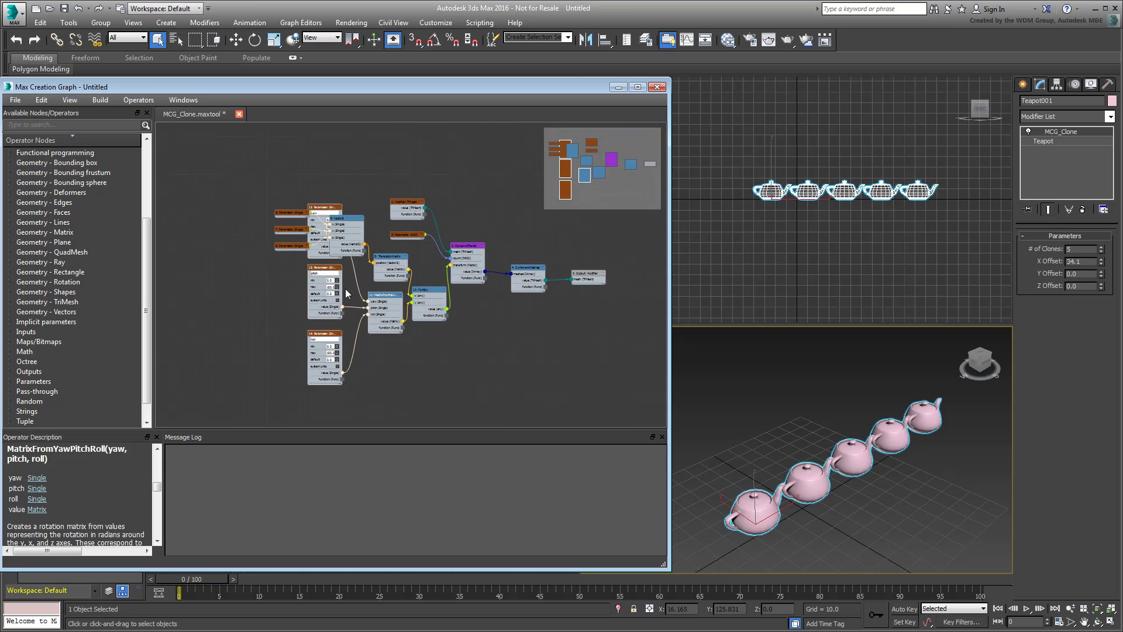
pyautogui.click(314, 374)
pyautogui.moveTo(315, 374); pyautogui.dragTo(328, 404)
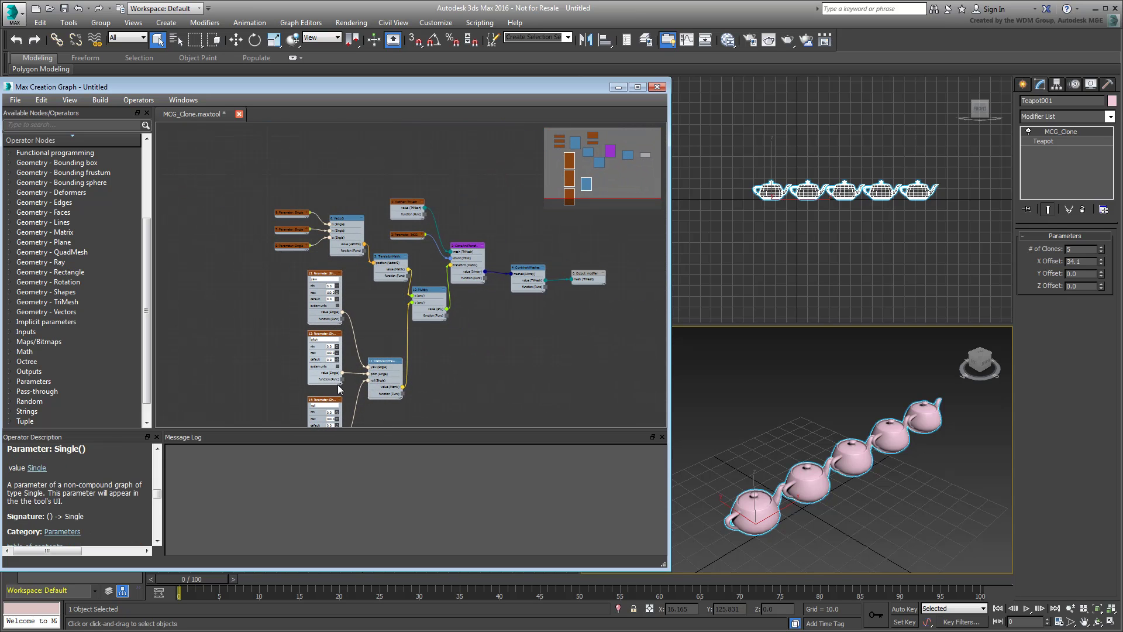
pyautogui.moveTo(371, 337); pyautogui.dragTo(383, 318)
pyautogui.scroll(5, 362, 333)
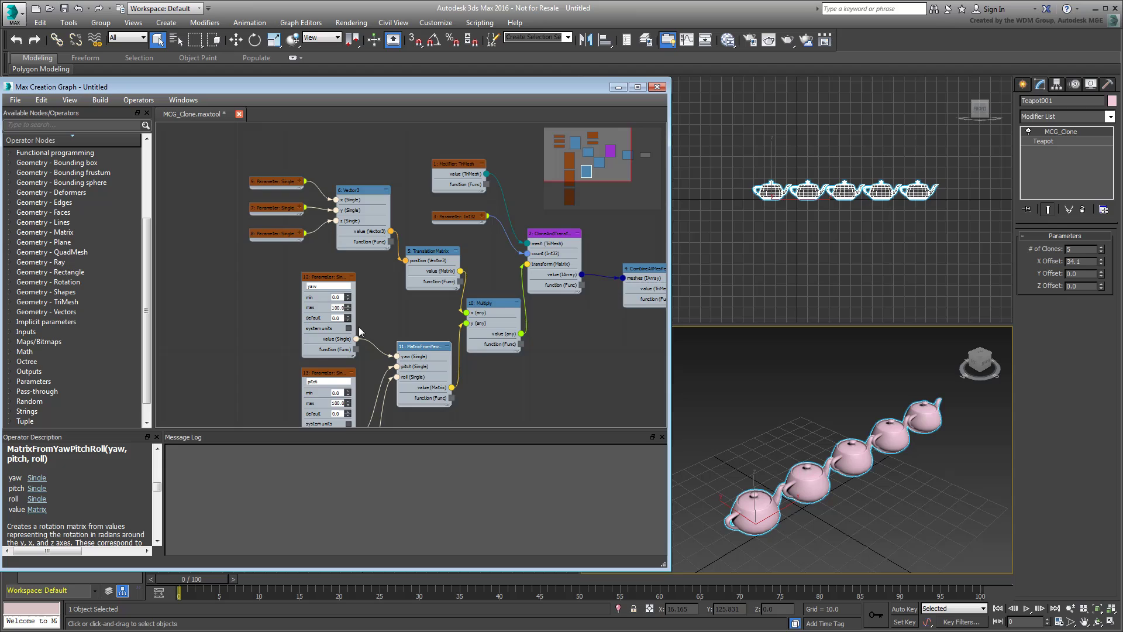
# Step: Set the minimum of the yaw, pitch and roll parameter nodes to -100
pyautogui.moveTo(418, 370); pyautogui.dragTo(411, 362, button='middle')
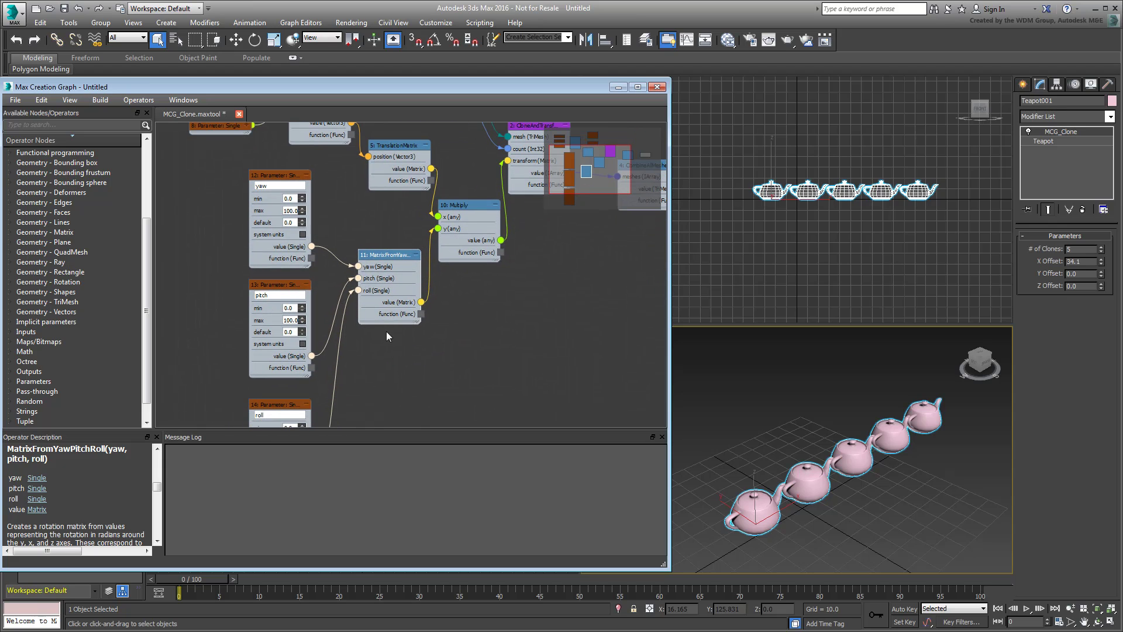
pyautogui.click(290, 198)
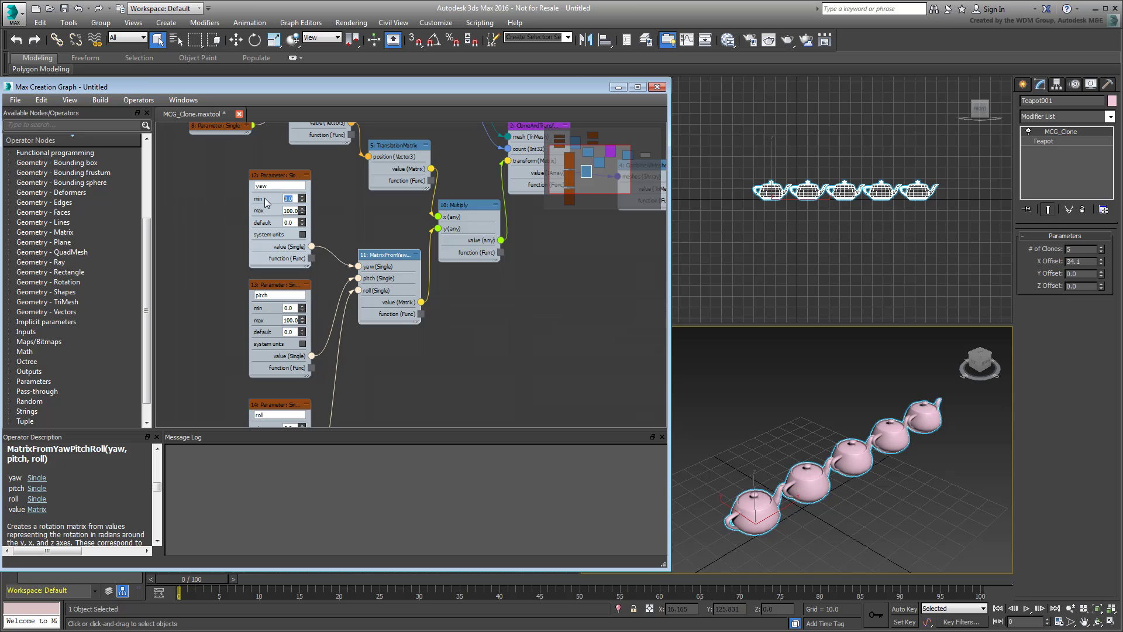
pyautogui.write('-100')
pyautogui.press('Return')
pyautogui.click(289, 308)
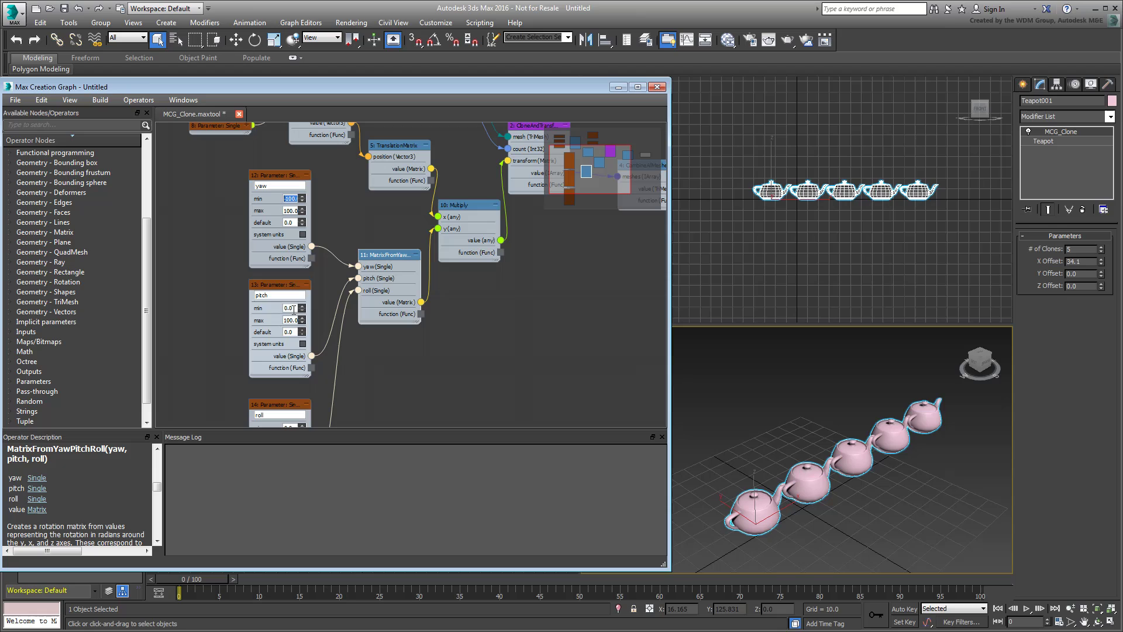
pyautogui.write('-100')
pyautogui.press('Return')
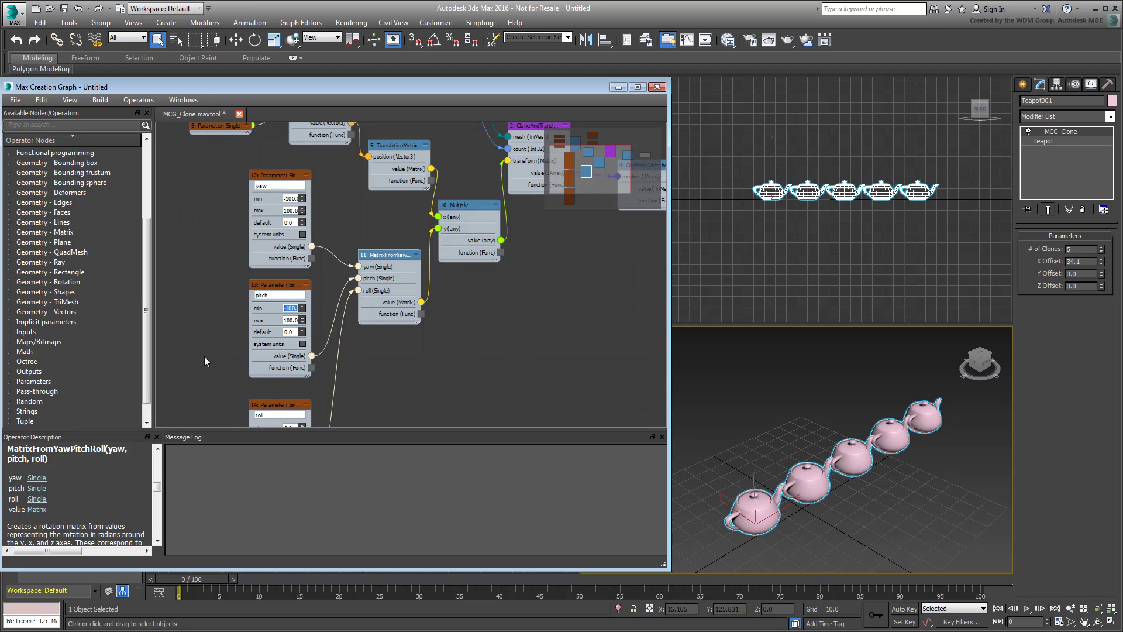
pyautogui.moveTo(206, 359)
pyautogui.mouseDown(button='middle')
pyautogui.moveTo(213, 308)
pyautogui.moveTo(205, 371)
pyautogui.mouseUp(button='middle')
pyautogui.click(295, 376)
pyautogui.write('-100')
pyautogui.press('Return')
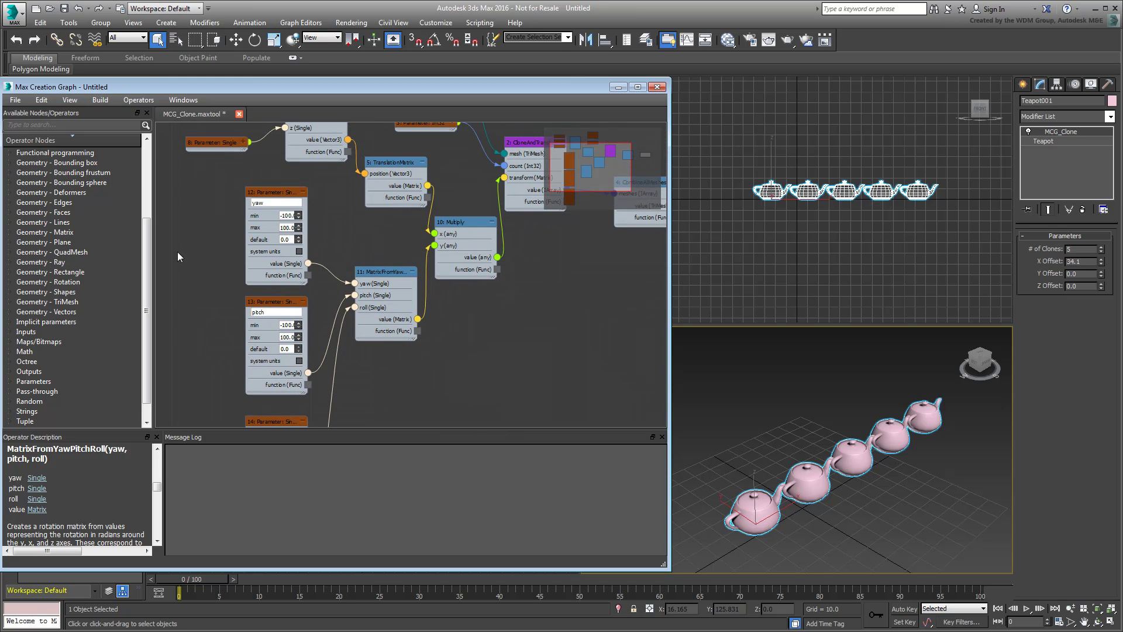
# Step: Save the MCG_Clone graph and evaluate it to update the modifier on the teapot
pyautogui.click(15, 100)
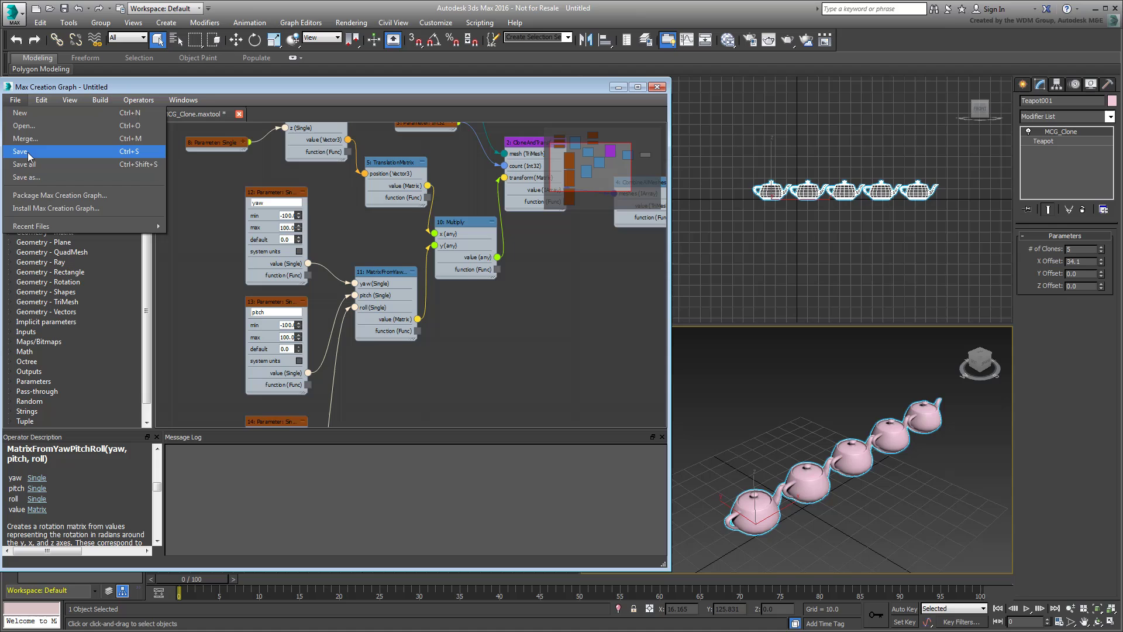
pyautogui.click(28, 153)
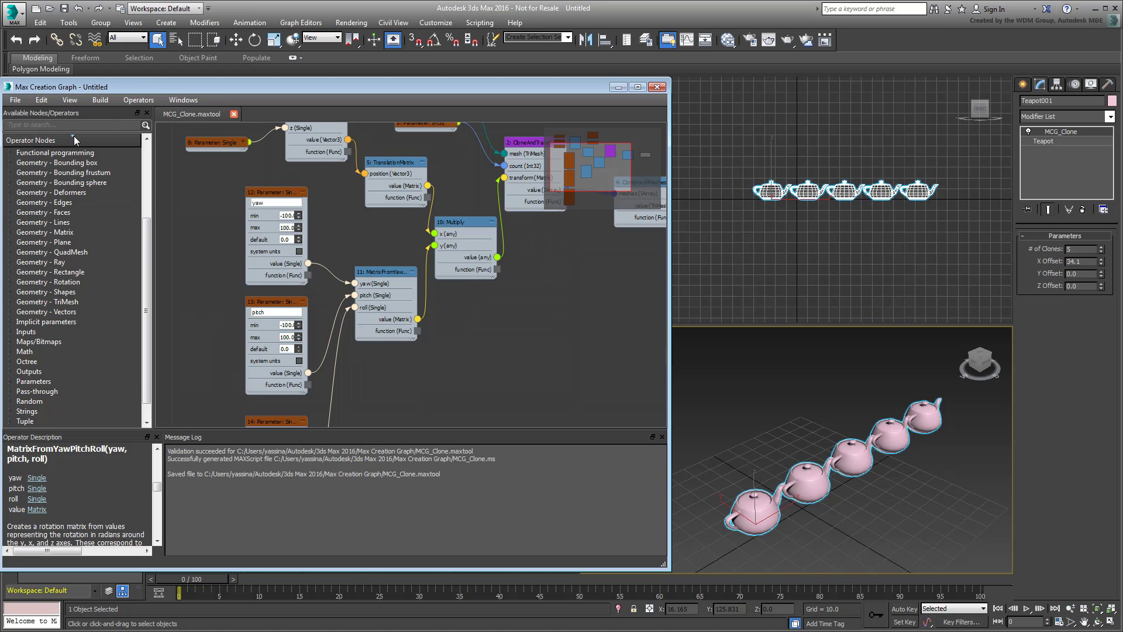
pyautogui.click(101, 100)
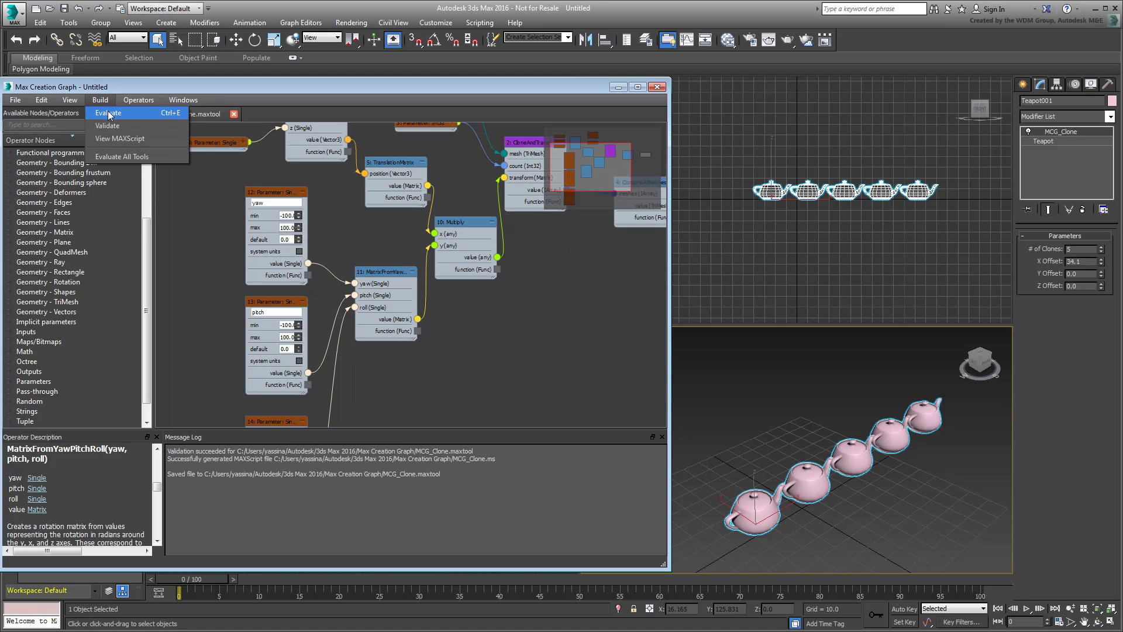
pyautogui.click(109, 115)
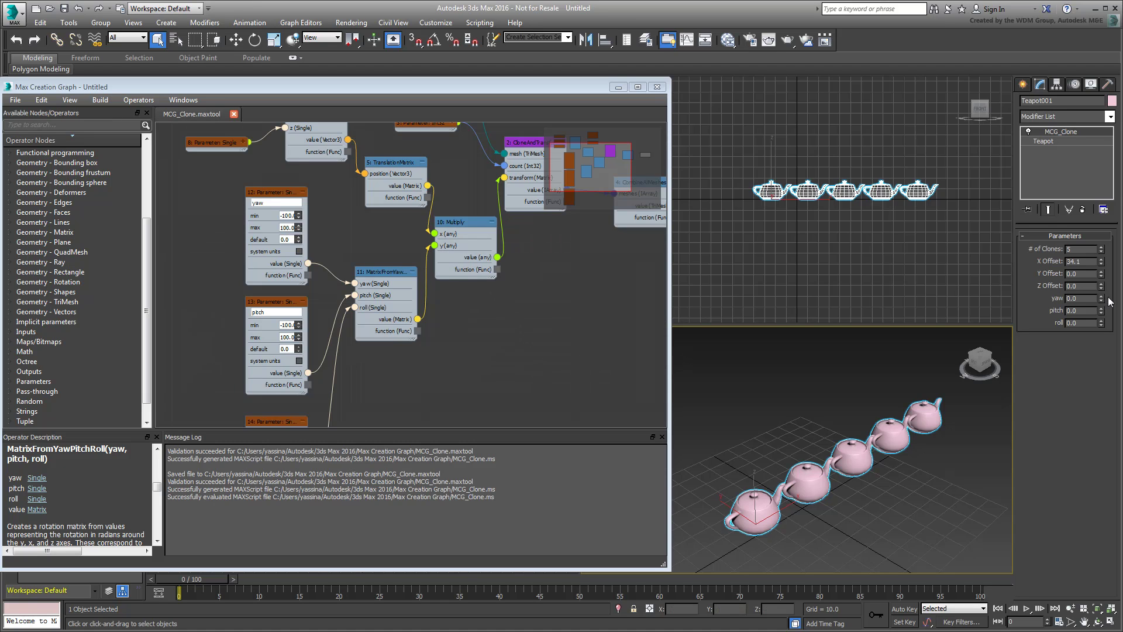
# Step: Try out the modifier's new rotation parameters on the teapot clones, cancelling each change back to 0.0
pyautogui.moveTo(1100, 299); pyautogui.dragTo(1102, 327)
pyautogui.rightClick(1102, 328)
pyautogui.moveTo(1102, 314); pyautogui.dragTo(1098, 300)
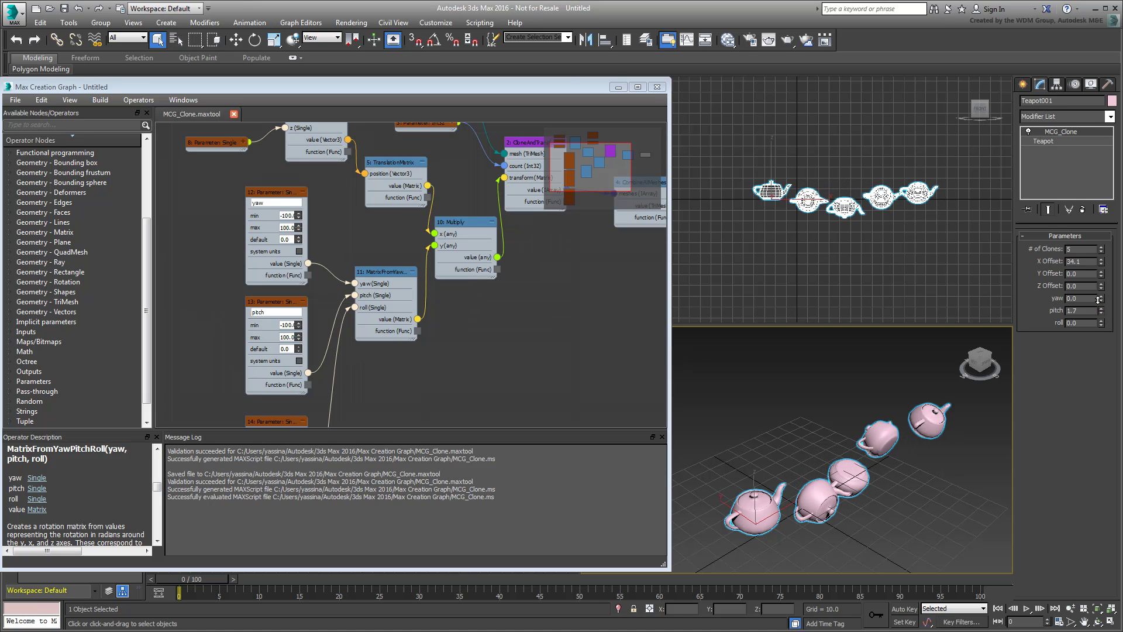
pyautogui.rightClick(1100, 305)
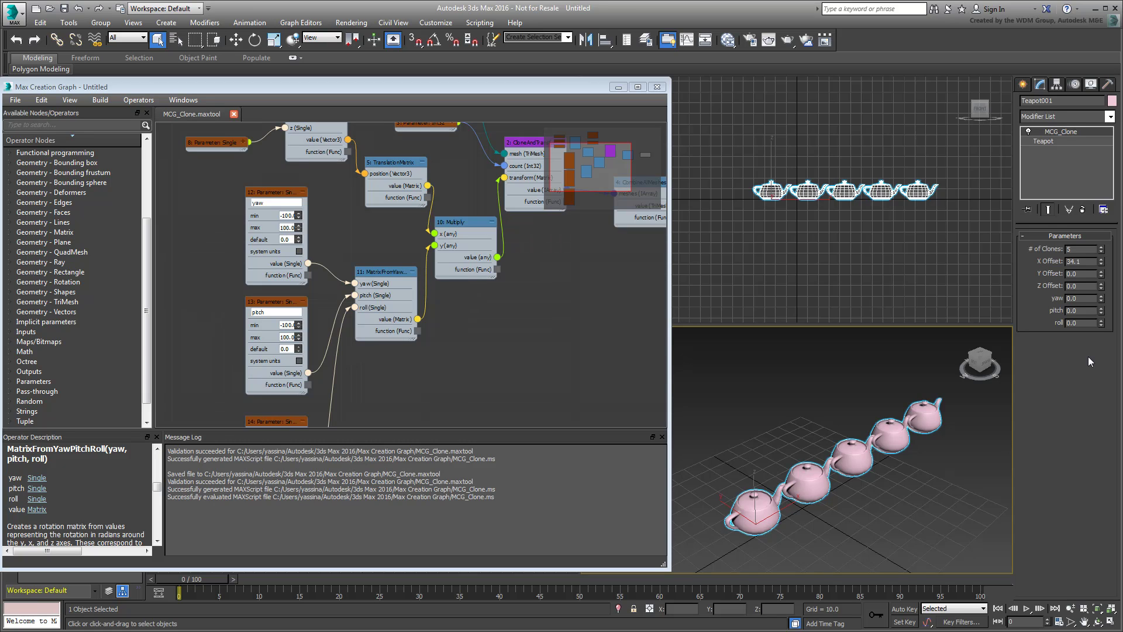
# Step: Add a ToRadians node below the Multiply node and duplicate it twice for a total of three
pyautogui.click(476, 344)
pyautogui.press('x')
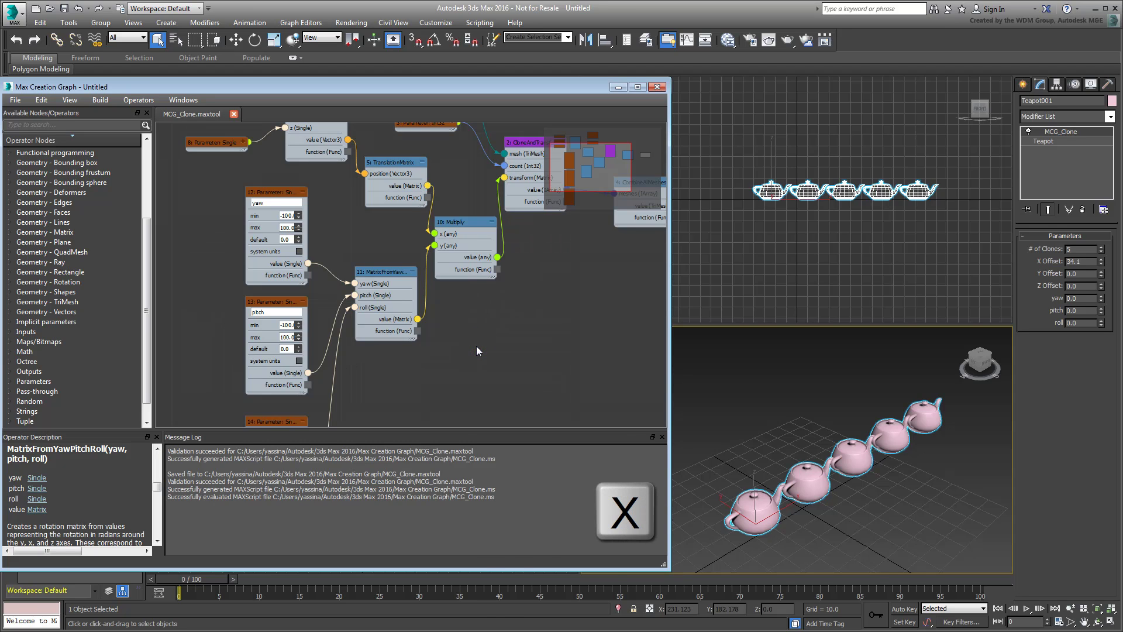
pyautogui.write('tora')
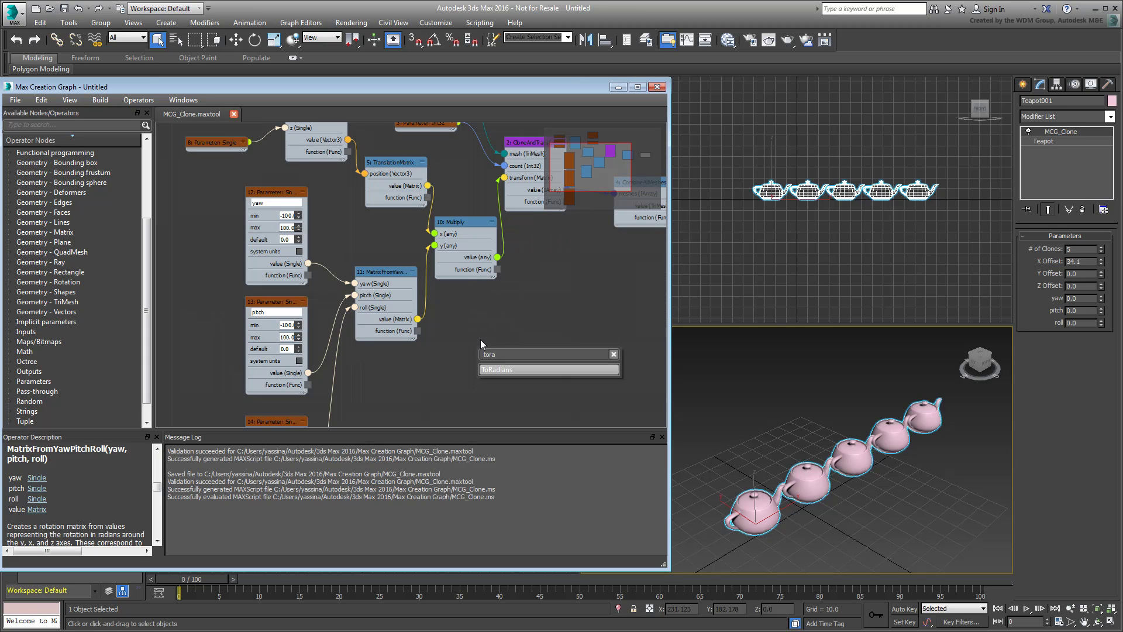
pyautogui.click(503, 370)
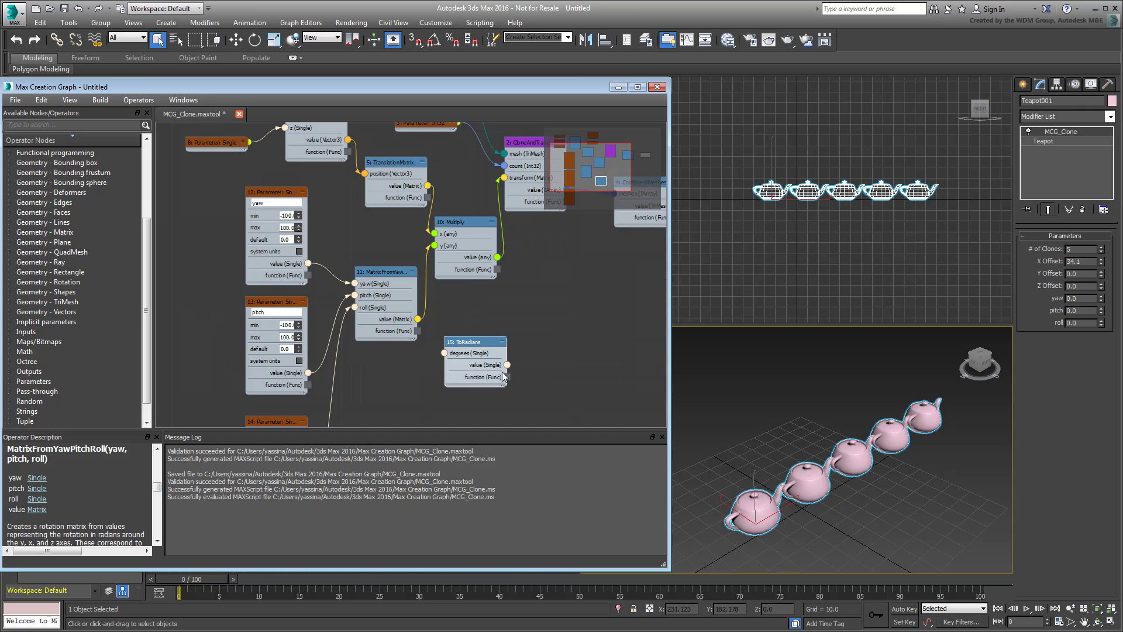
pyautogui.press('shift')
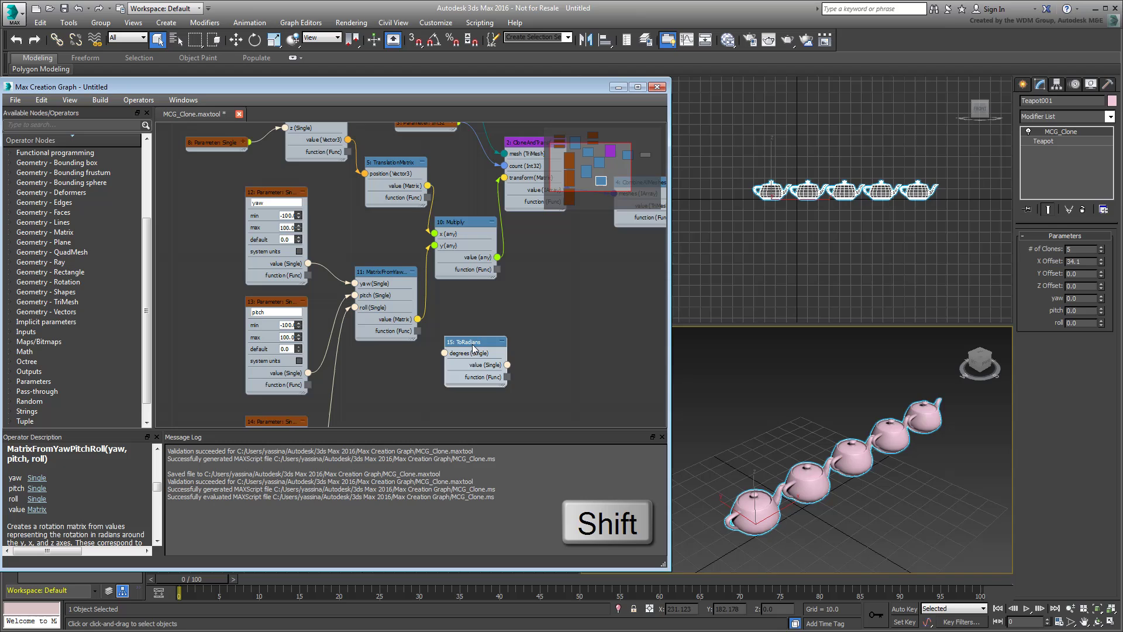
pyautogui.keyDown('shift'); pyautogui.moveTo(473, 346); pyautogui.dragTo(613, 363); pyautogui.keyUp('shift')
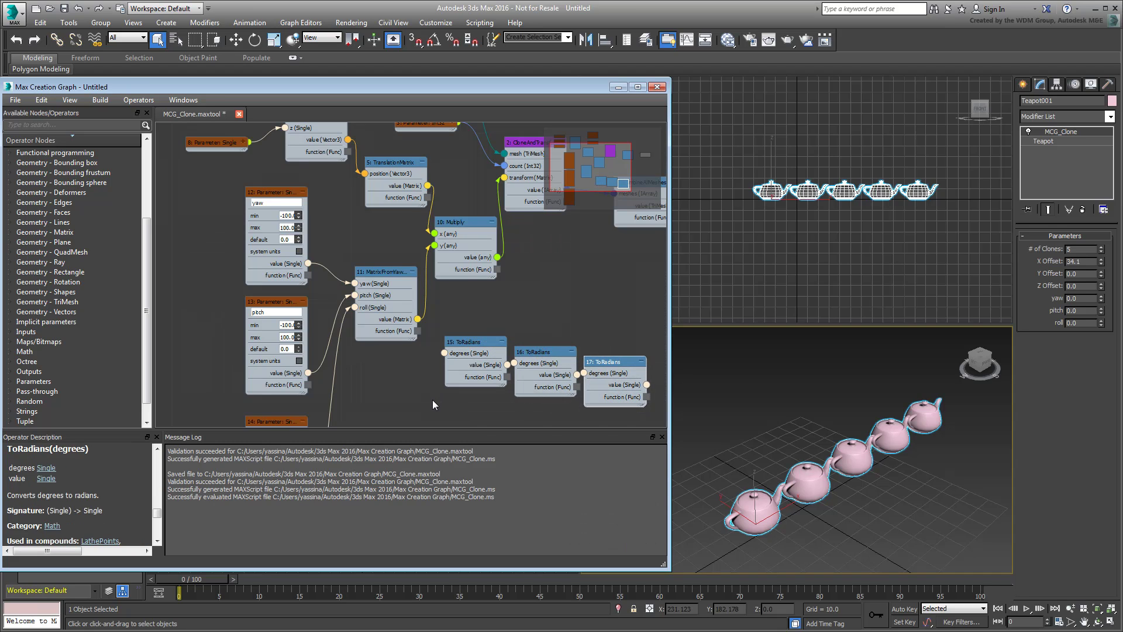
# Step: Insert the first ToRadians node into the yaw wire and space it between the yaw parameter and MatrixFromYawPitchRoll
pyautogui.keyDown('ctrl'); pyautogui.click(473, 343); pyautogui.keyUp('ctrl')
pyautogui.keyDown('ctrl'); pyautogui.moveTo(471, 345); pyautogui.dragTo(334, 276); pyautogui.keyUp('ctrl')
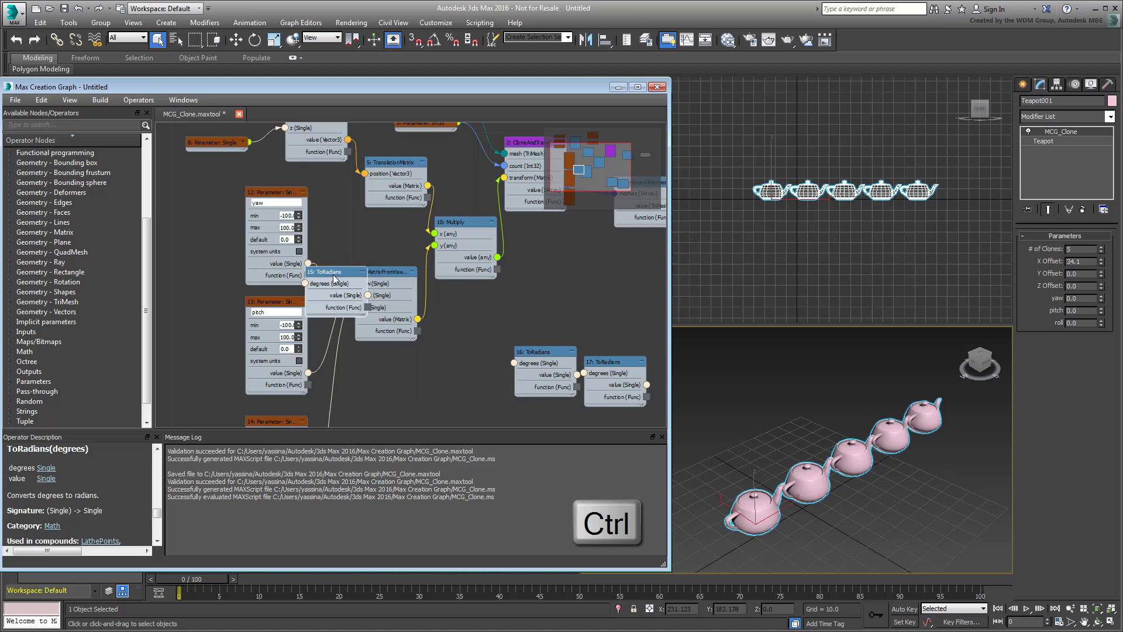
pyautogui.keyDown('ctrl'); pyautogui.moveTo(269, 192); pyautogui.dragTo(210, 192); pyautogui.keyUp('ctrl')
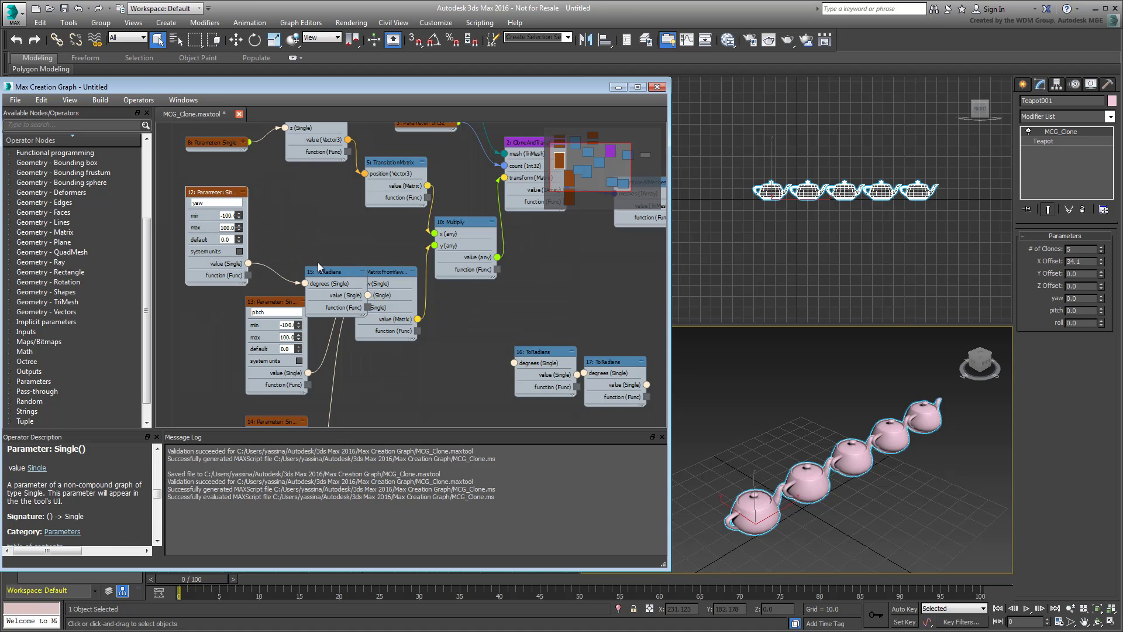
pyautogui.keyDown('ctrl'); pyautogui.moveTo(320, 270); pyautogui.dragTo(278, 230); pyautogui.keyUp('ctrl')
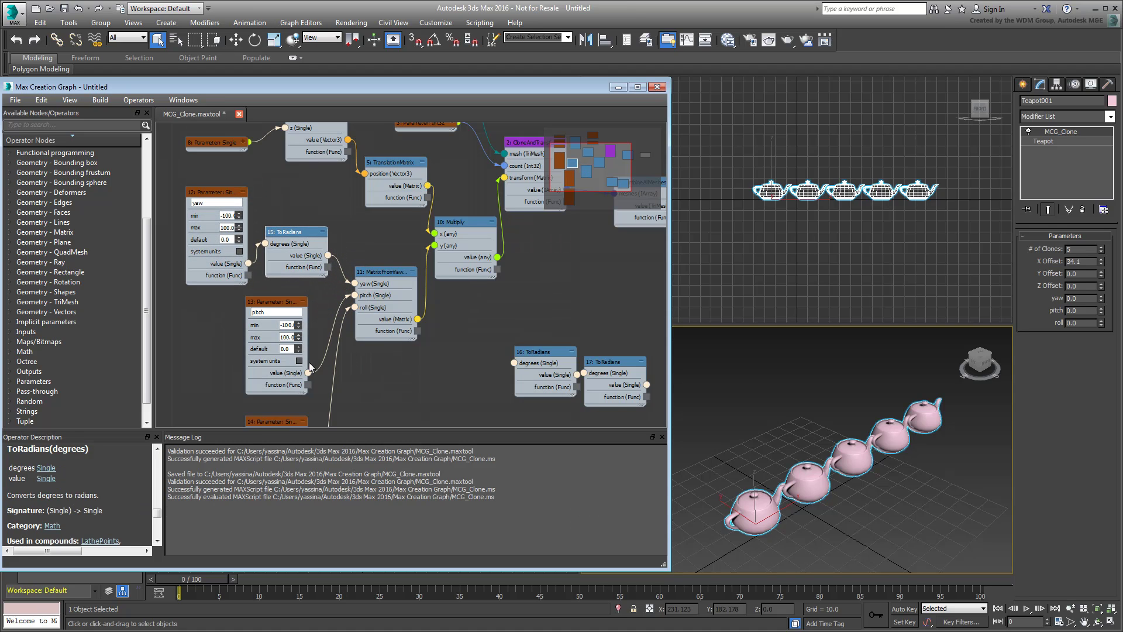
# Step: Insert the other two ToRadians nodes into the pitch and roll wires, spacing out the pitch and roll parameter nodes
pyautogui.scroll(-1, 356, 356)
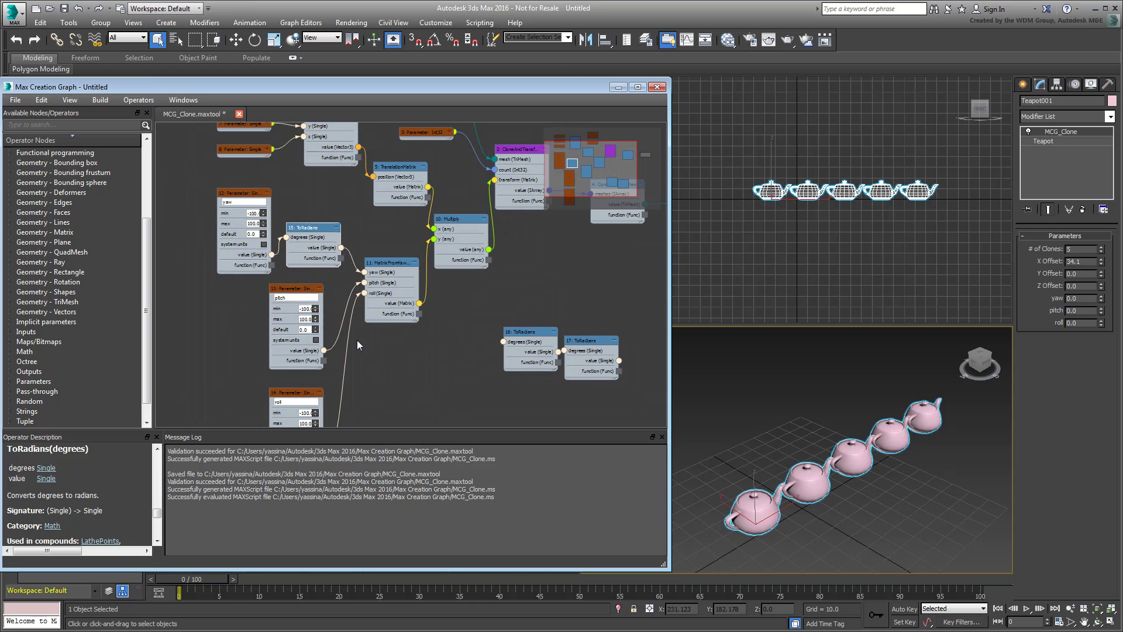
pyautogui.moveTo(293, 289); pyautogui.dragTo(234, 297)
pyautogui.moveTo(308, 393); pyautogui.dragTo(238, 393)
pyautogui.keyDown('ctrl'); pyautogui.moveTo(537, 334); pyautogui.dragTo(319, 329); pyautogui.keyUp('ctrl')
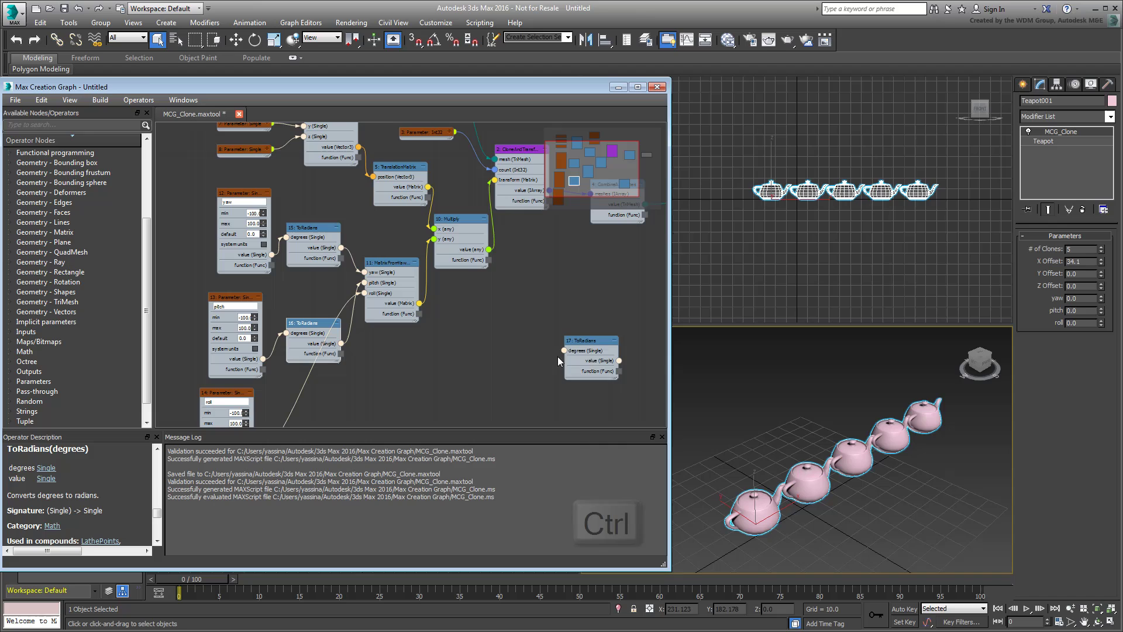
pyautogui.keyDown('ctrl'); pyautogui.moveTo(592, 341); pyautogui.dragTo(305, 385); pyautogui.keyUp('ctrl')
pyautogui.moveTo(395, 370); pyautogui.dragTo(387, 301, button='middle')
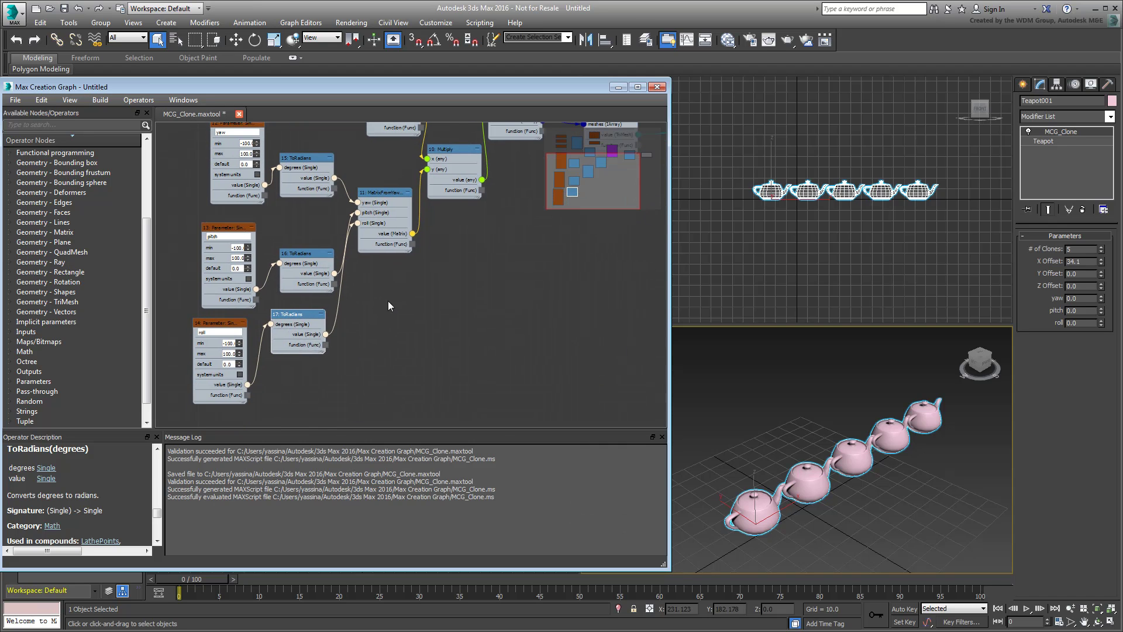
pyautogui.moveTo(301, 317)
pyautogui.mouseDown()
pyautogui.moveTo(320, 338)
pyautogui.moveTo(311, 335)
pyautogui.mouseUp()
pyautogui.moveTo(449, 292); pyautogui.dragTo(459, 322, button='middle')
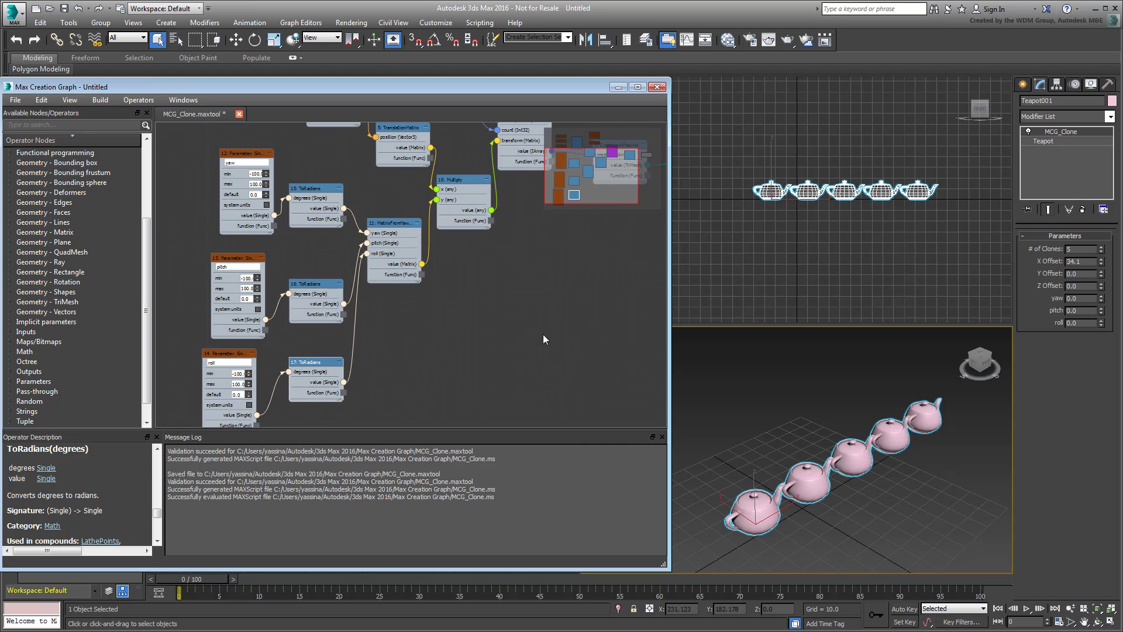
# Step: Save and re-evaluate the MCG_Clone graph with the three degree-to-radian conversions
pyautogui.click(15, 100)
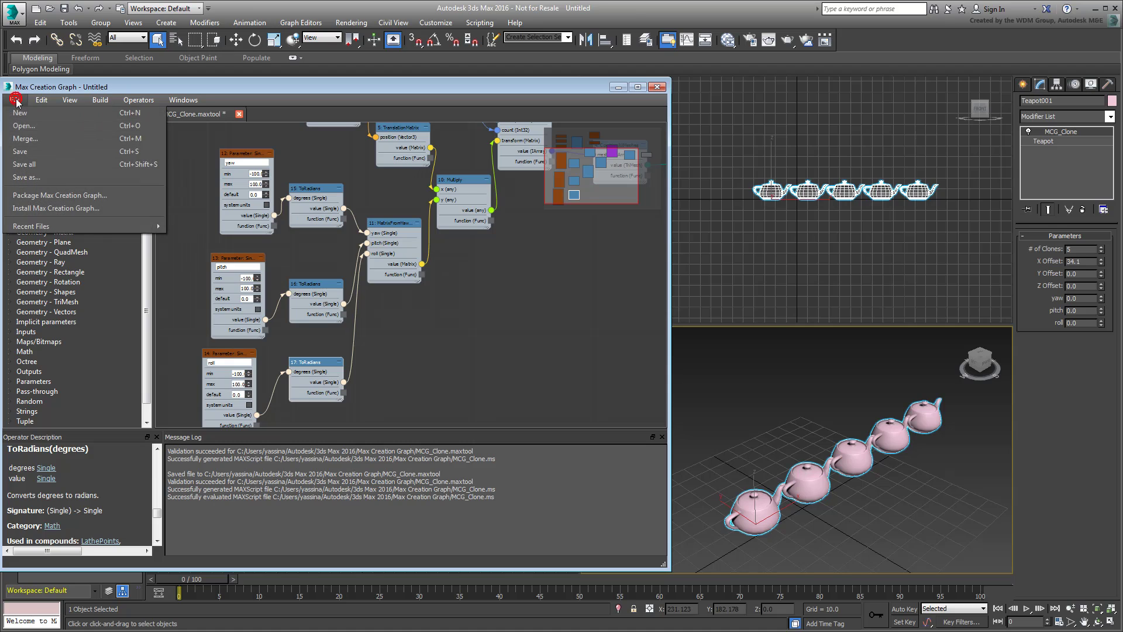
pyautogui.click(27, 152)
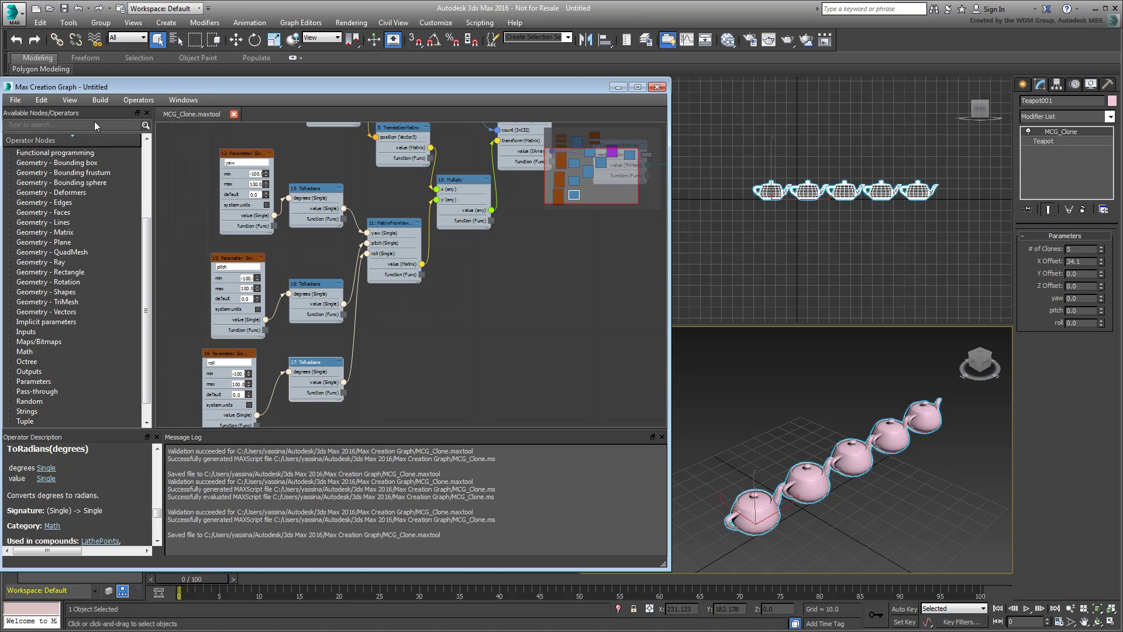
pyautogui.click(100, 100)
pyautogui.click(114, 115)
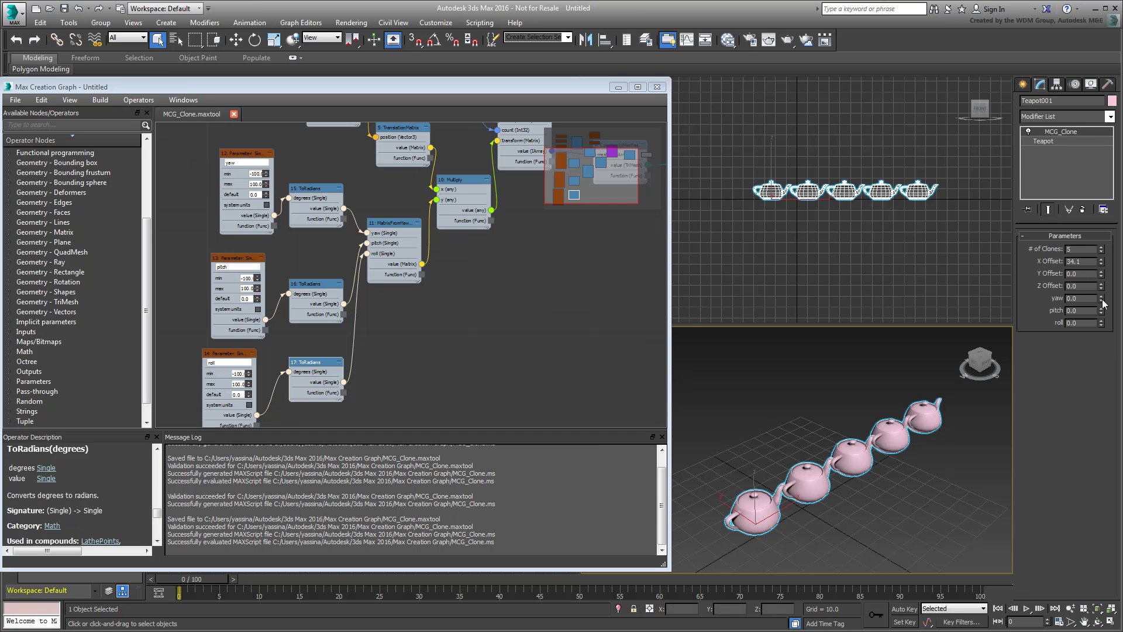
# Step: Test yaw, pitch and roll in degrees on the teapot clones to compare their rotation axes, cancelling each change back to 0.0
pyautogui.moveTo(1102, 300); pyautogui.dragTo(1088, 153)
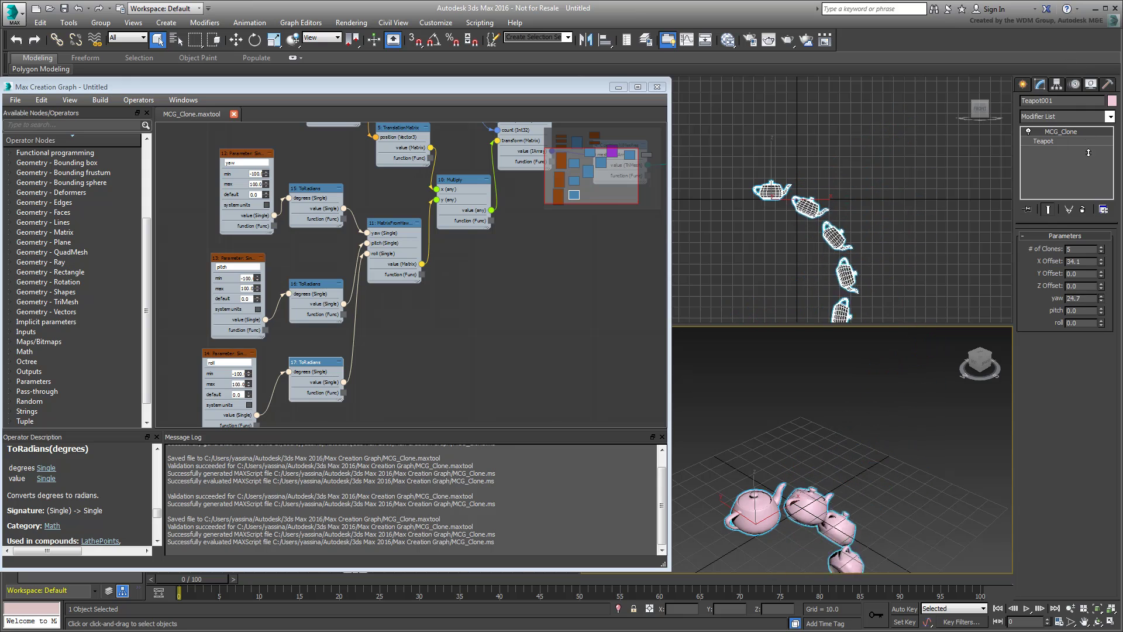
pyautogui.rightClick(1089, 152)
pyautogui.moveTo(1102, 310); pyautogui.dragTo(1045, 369)
pyautogui.rightClick(1044, 369)
pyautogui.moveTo(1102, 323); pyautogui.dragTo(1066, 342)
pyautogui.rightClick(1067, 342)
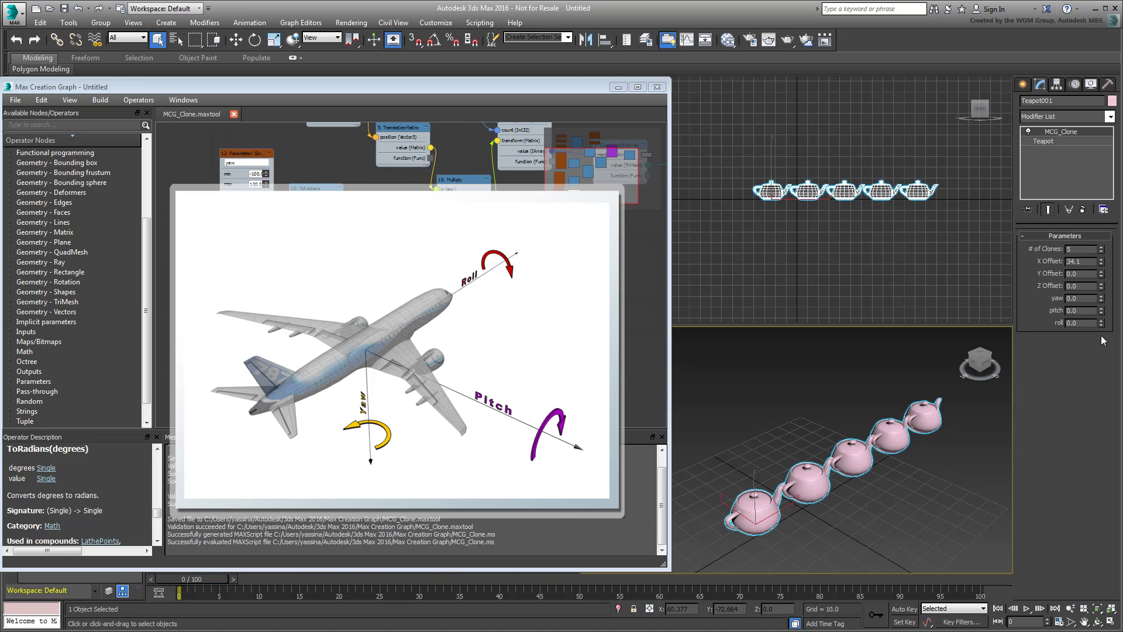
pyautogui.moveTo(1101, 312); pyautogui.dragTo(1077, 144)
pyautogui.rightClick(1077, 144)
pyautogui.moveTo(1100, 295); pyautogui.dragTo(1084, 358)
pyautogui.rightClick(1084, 358)
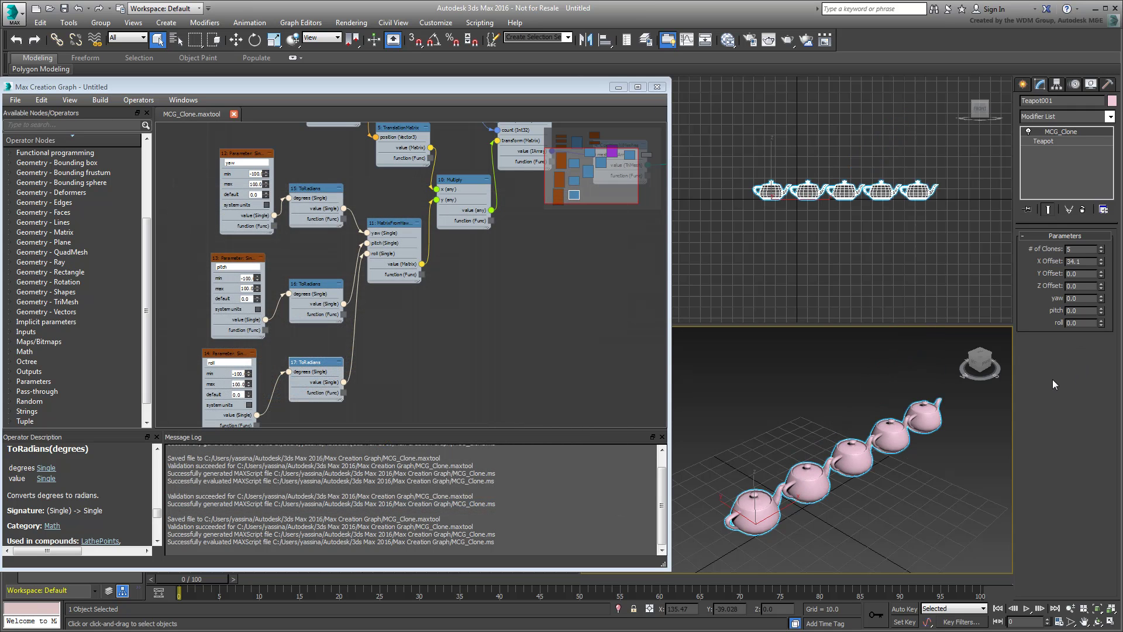
# Step: Rewire the ToRadians outputs so pitch feeds the yaw input, roll the pitch input and yaw the roll input, moving MatrixFromYawPitchRoll lower
pyautogui.moveTo(344, 304); pyautogui.dragTo(366, 233)
pyautogui.moveTo(340, 270); pyautogui.dragTo(361, 295)
pyautogui.press('Delete')
pyautogui.moveTo(344, 382); pyautogui.dragTo(422, 318)
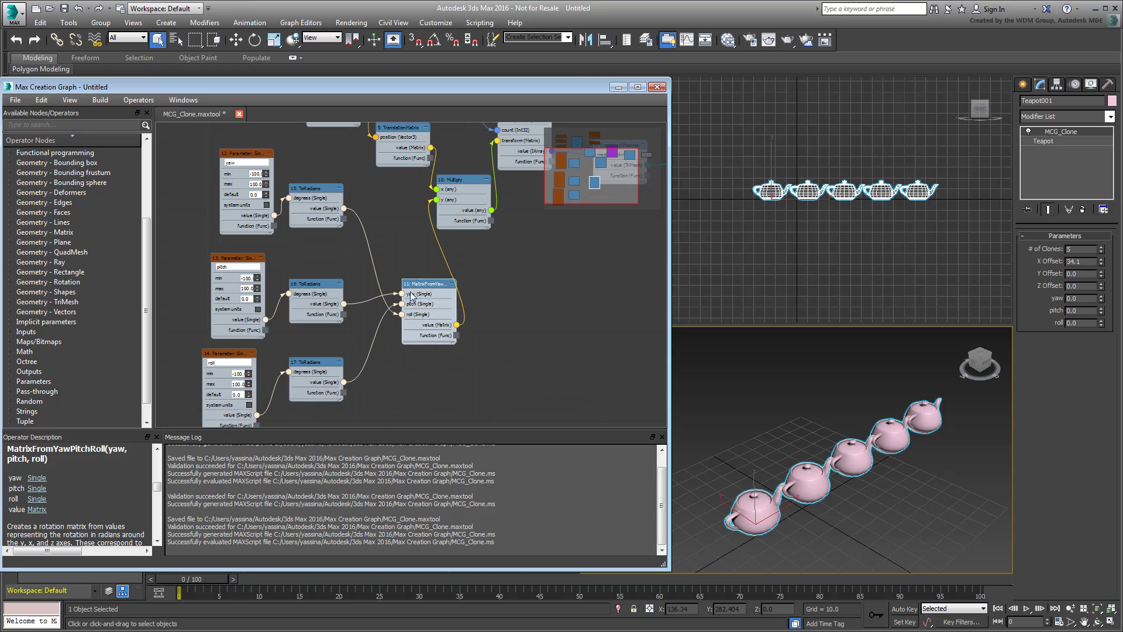
pyautogui.scroll(2, 480, 309)
pyautogui.moveTo(397, 242)
pyautogui.mouseDown(button='middle')
pyautogui.moveTo(434, 289)
pyautogui.moveTo(391, 238)
pyautogui.mouseUp(button='middle')
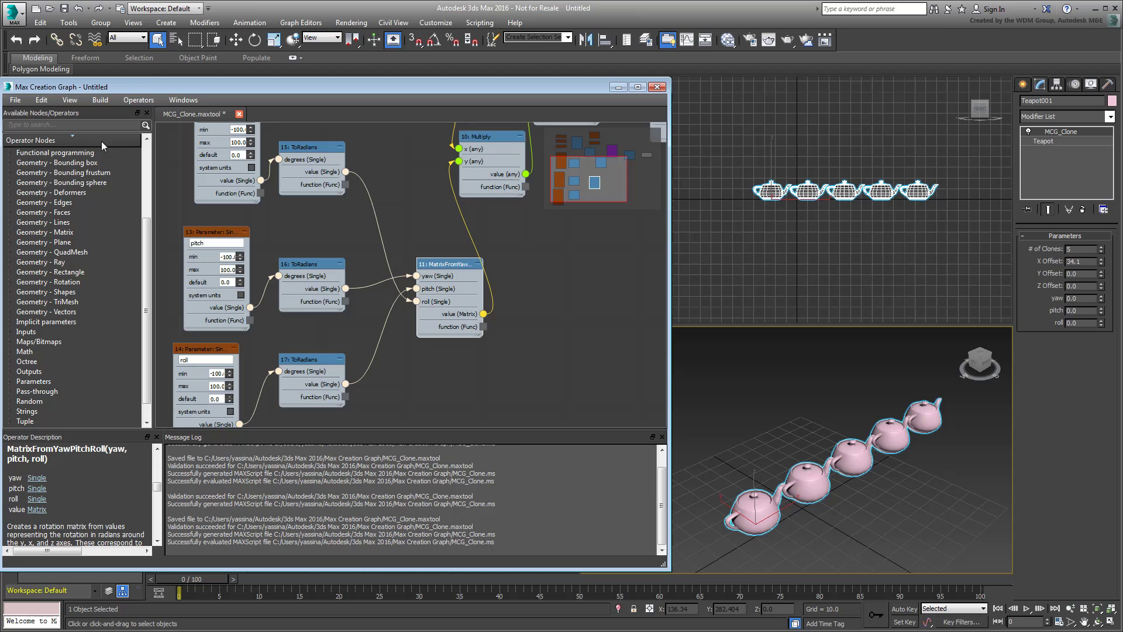
# Step: Save the rewired MCG_Clone graph and evaluate it to refresh the modifier's rotation parameters
pyautogui.click(15, 99)
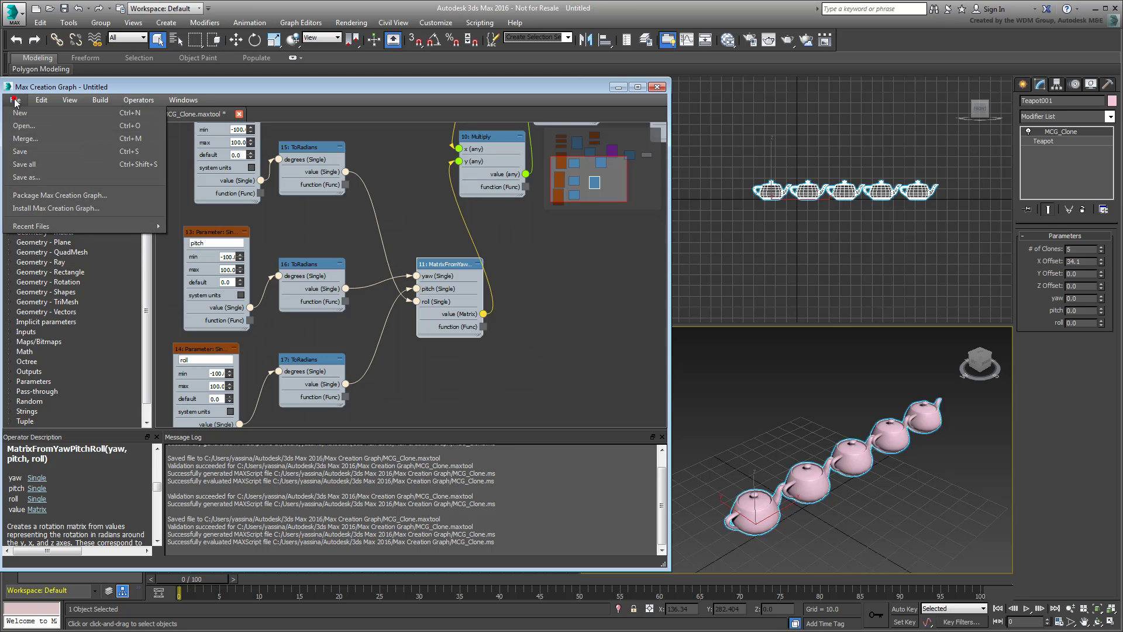
pyautogui.click(37, 152)
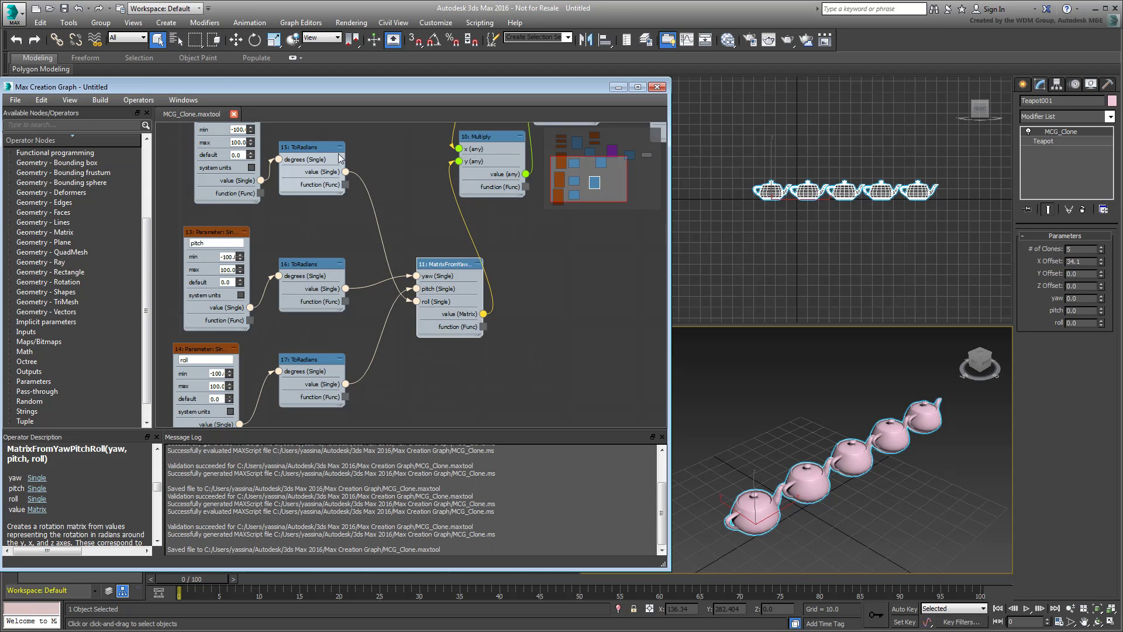
pyautogui.click(100, 100)
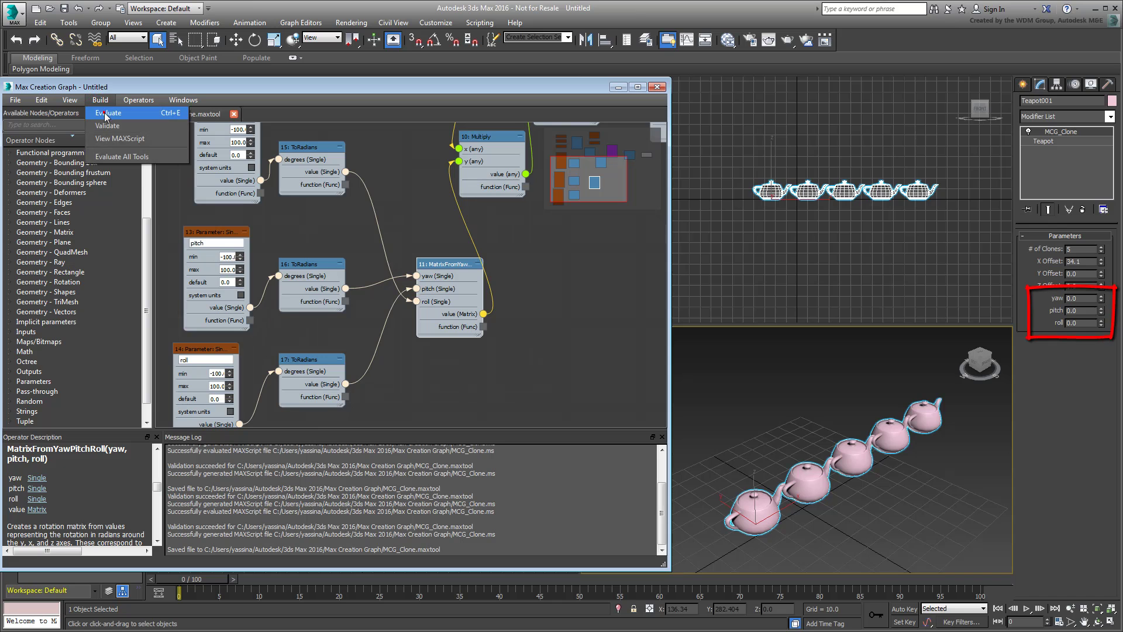
pyautogui.click(107, 112)
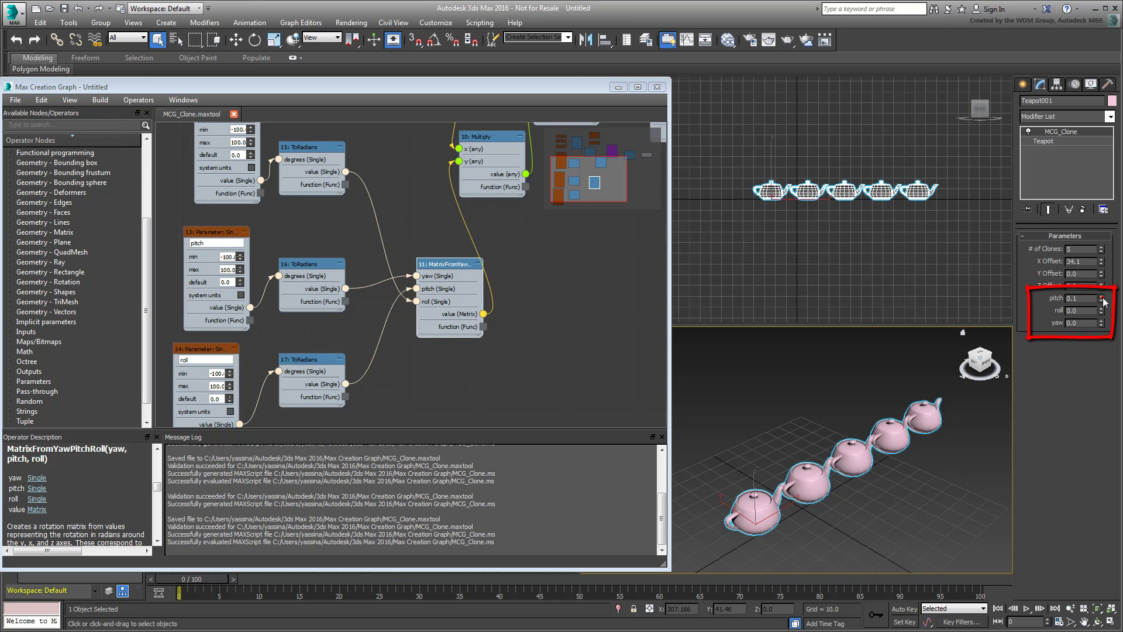
# Step: Test pitch, roll and yaw on the teapot clones to check their rotation axes, cancelling each change back to 0.0
pyautogui.moveTo(1104, 302)
pyautogui.mouseDown()
pyautogui.moveTo(1110, 163)
pyautogui.moveTo(1105, 349)
pyautogui.moveTo(1104, 331)
pyautogui.mouseUp()
pyautogui.rightClick(1104, 331)
pyautogui.moveTo(1102, 314)
pyautogui.mouseDown()
pyautogui.moveTo(1094, 149)
pyautogui.moveTo(1084, 608)
pyautogui.mouseUp()
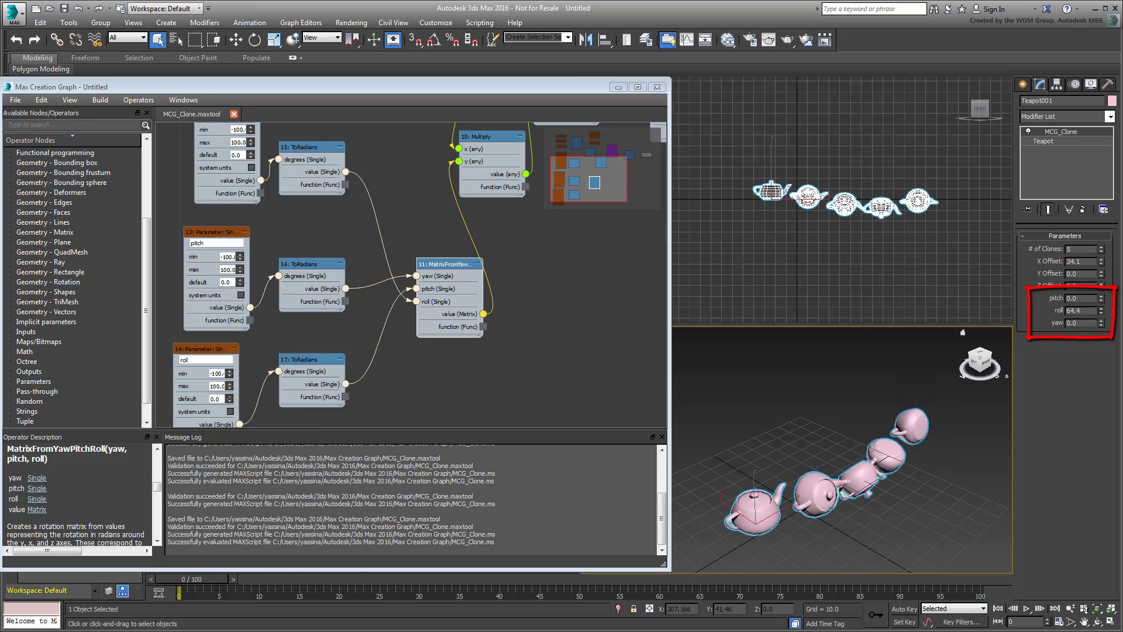
pyautogui.moveTo(1103, 175)
pyautogui.mouseDown()
pyautogui.moveTo(1101, 310)
pyautogui.moveTo(1092, 174)
pyautogui.moveTo(1095, 374)
pyautogui.mouseUp()
pyautogui.rightClick(1095, 374)
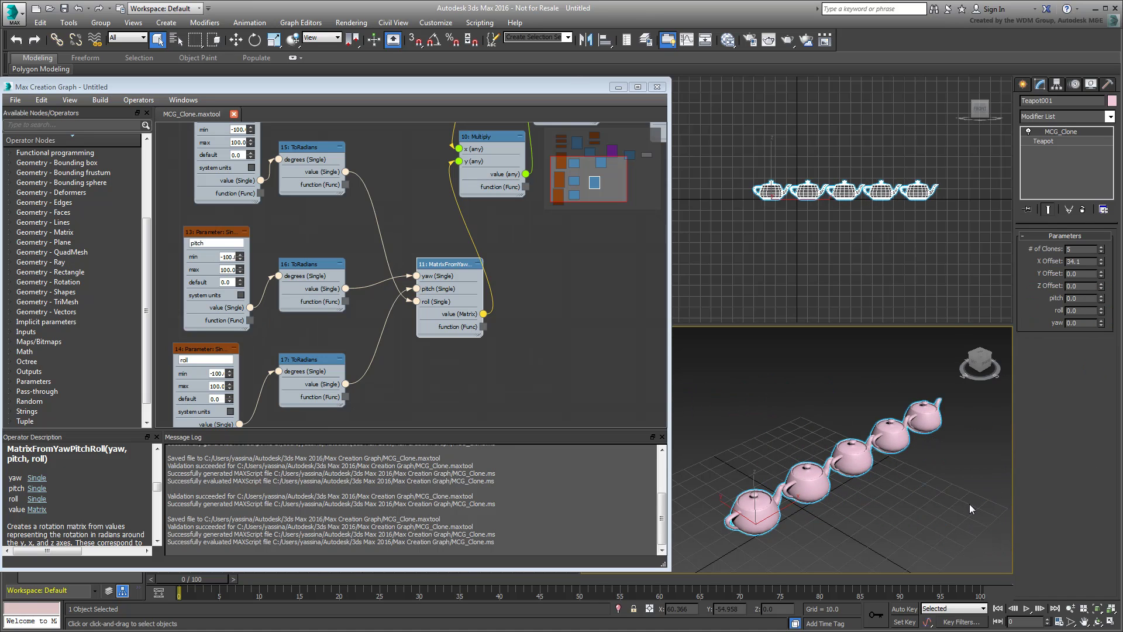
# Step: Rename the three rotation parameters in the graph to "Yaw:", "Pitch:" and "Roll:"
pyautogui.moveTo(276, 261); pyautogui.dragTo(337, 358, button='middle')
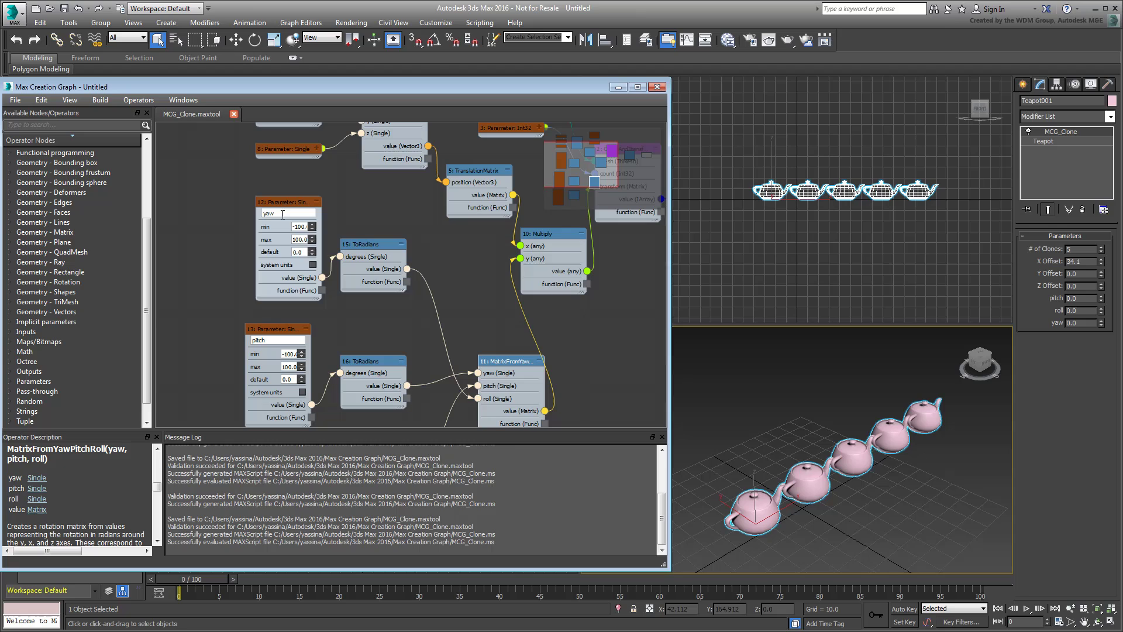
pyautogui.moveTo(281, 213); pyautogui.dragTo(241, 211)
pyautogui.write(':')
pyautogui.press('Tab')
pyautogui.write('Pitch:')
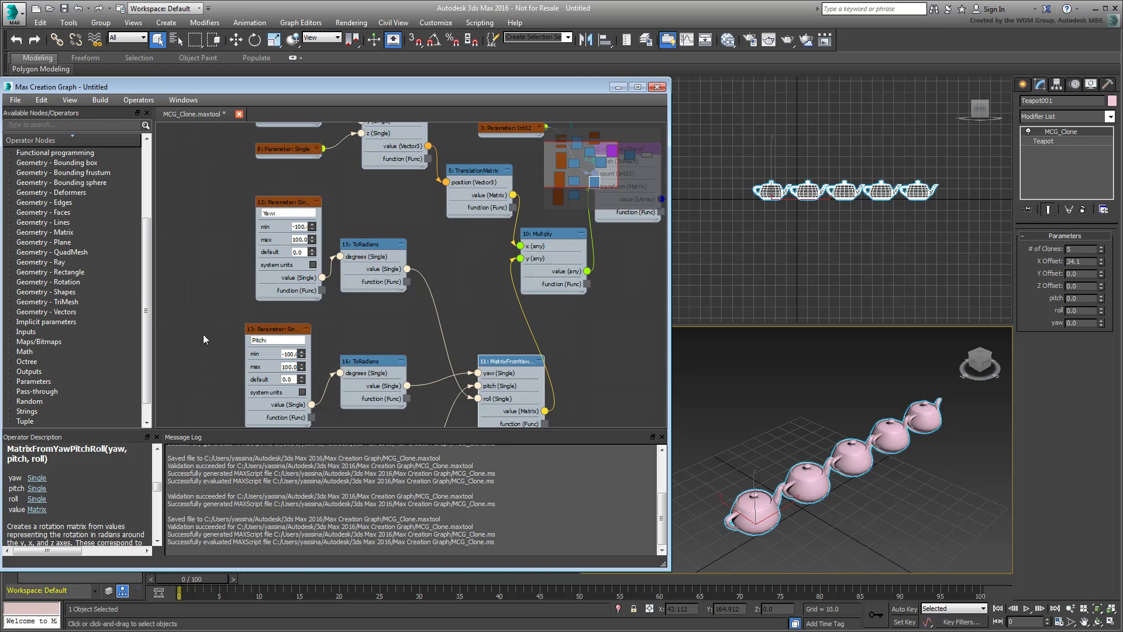
pyautogui.press('Tab')
pyautogui.write('Roll:')
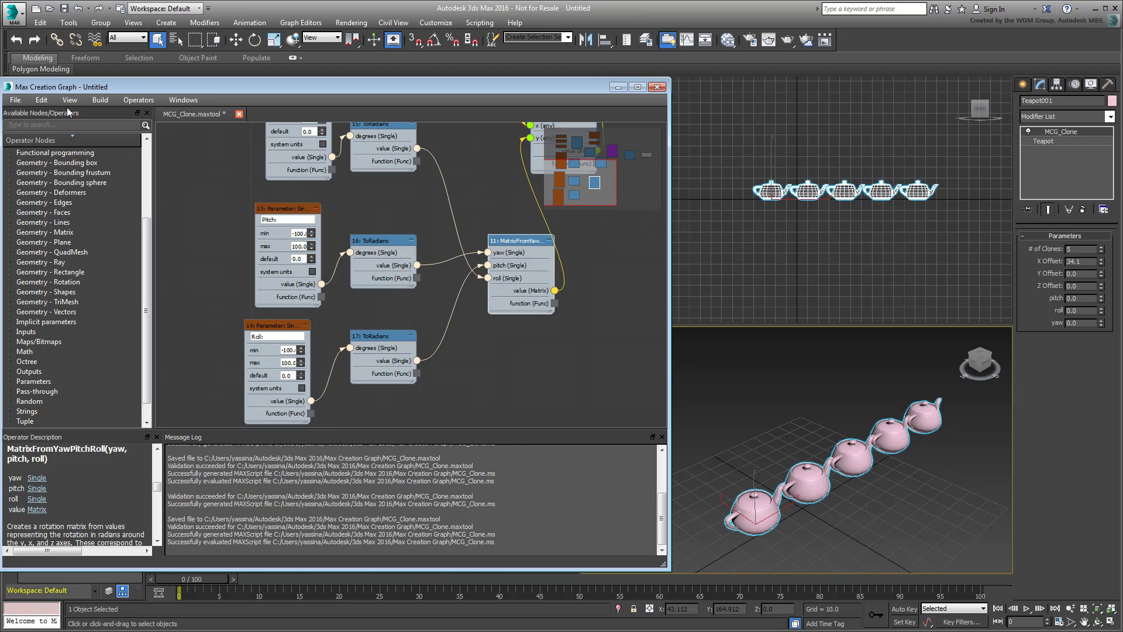
# Step: Save the MCG_Clone graph and evaluate it to refresh the modifier's parameter labels
pyautogui.click(15, 100)
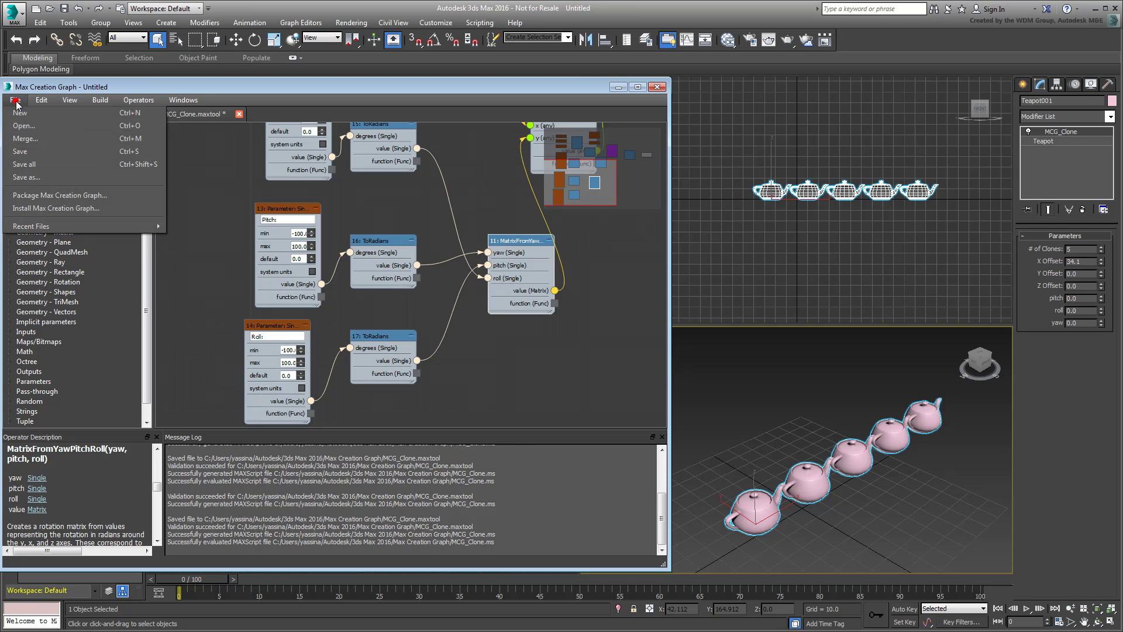
pyautogui.click(30, 153)
pyautogui.click(99, 100)
pyautogui.click(108, 113)
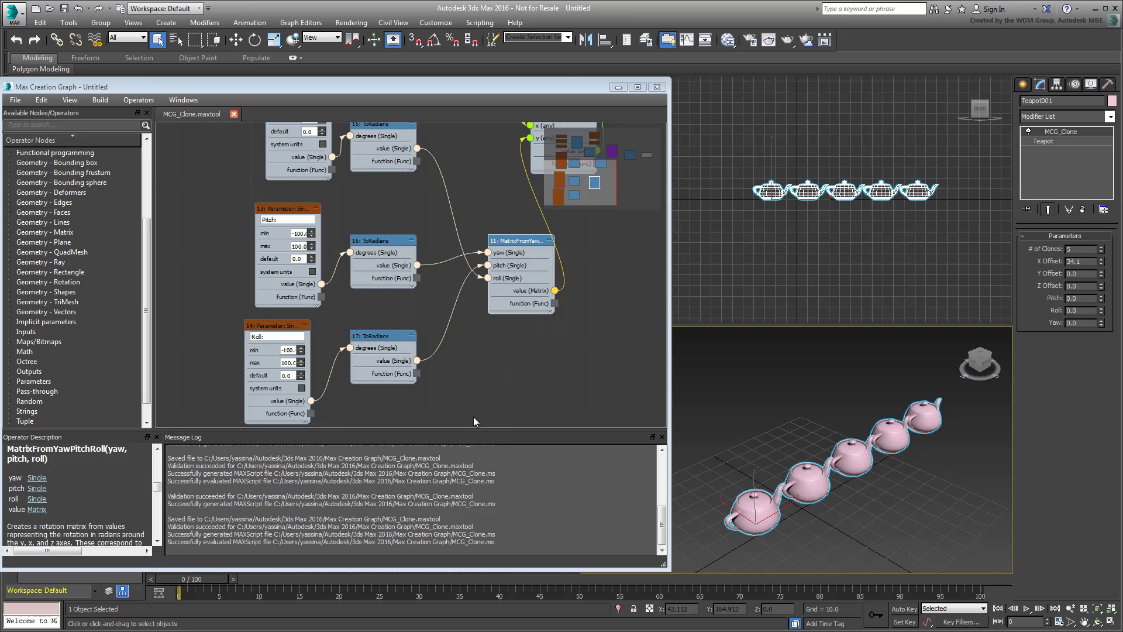
# Step: Try the relabelled Pitch and Roll parameters on the teapot clones, cancelling each change back to 0.0
pyautogui.moveTo(1101, 298); pyautogui.dragTo(1099, 266)
pyautogui.rightClick(1101, 298)
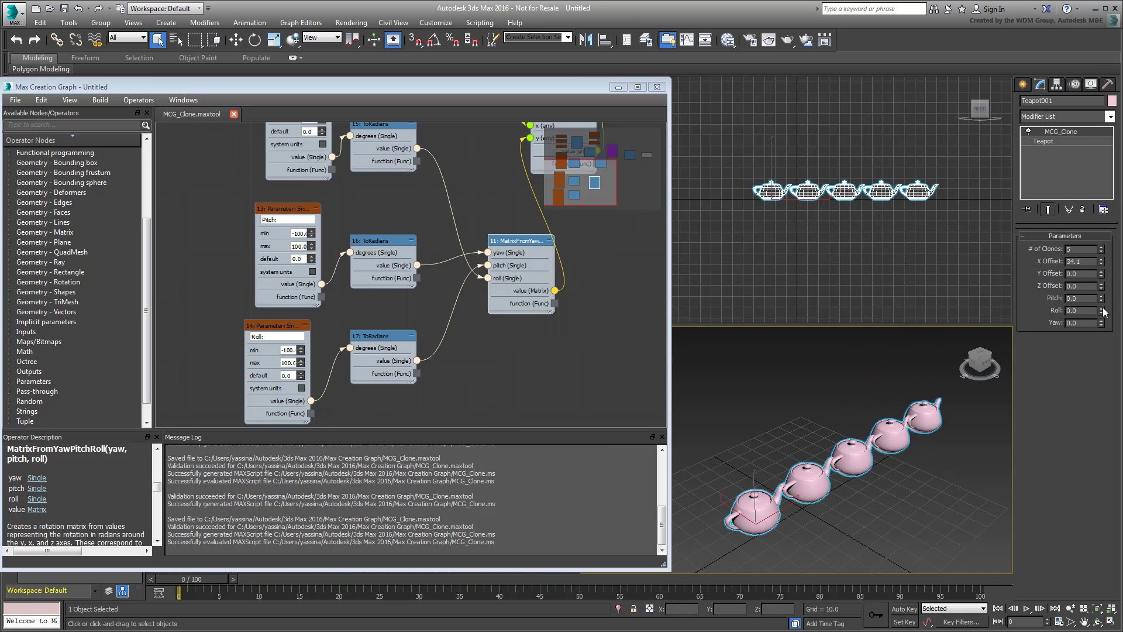
pyautogui.moveTo(1101, 310); pyautogui.dragTo(1110, 343)
pyautogui.rightClick(1110, 384)
pyautogui.rightClick(1111, 342)
# Step: Lay out all nodes of the MCG_Clone graph automatically
pyautogui.rightClick(515, 352)
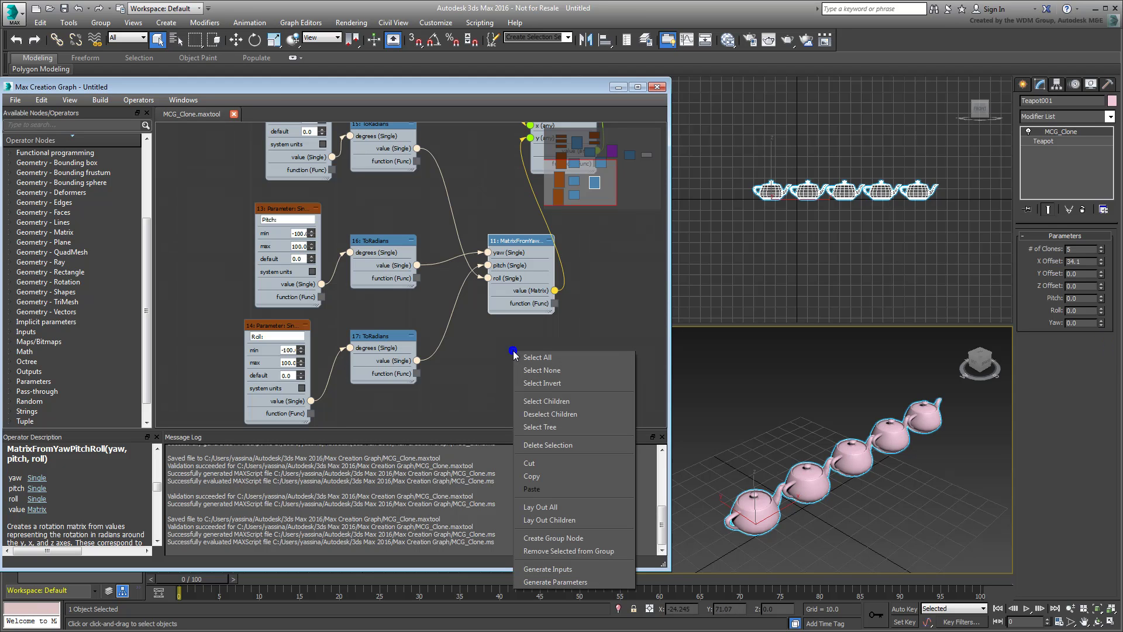
pyautogui.click(554, 506)
pyautogui.moveTo(395, 340); pyautogui.dragTo(494, 333, button='middle')
pyautogui.scroll(2, 403, 339)
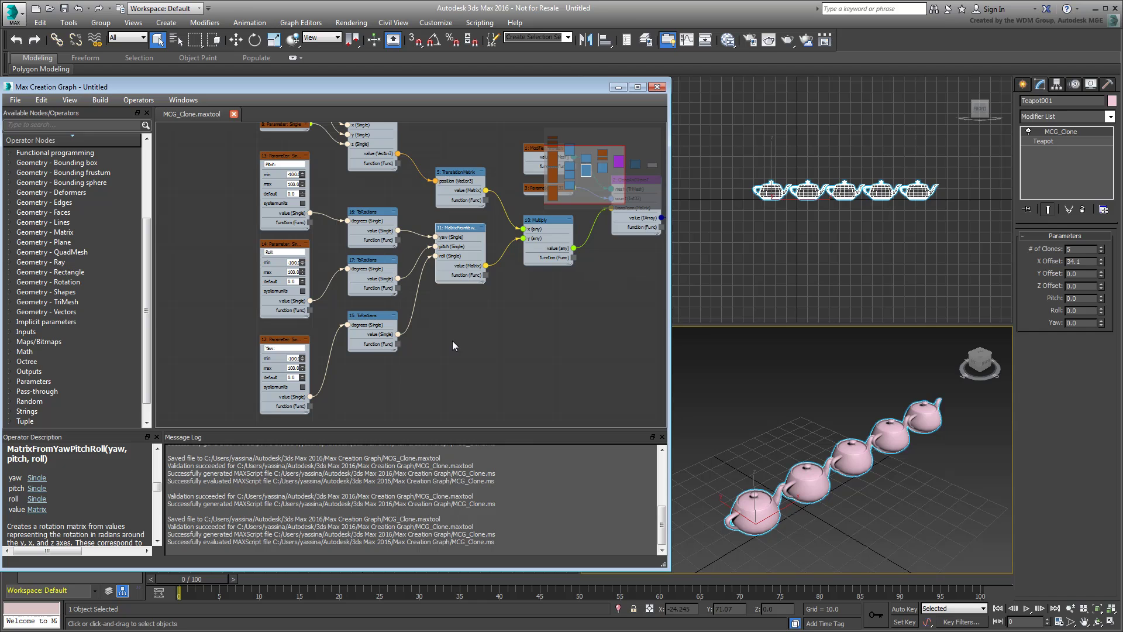
# Step: Collapse the Pitch, Roll and Yaw parameter nodes and their three ToRadians nodes
pyautogui.scroll(2, 453, 345)
pyautogui.click(350, 234)
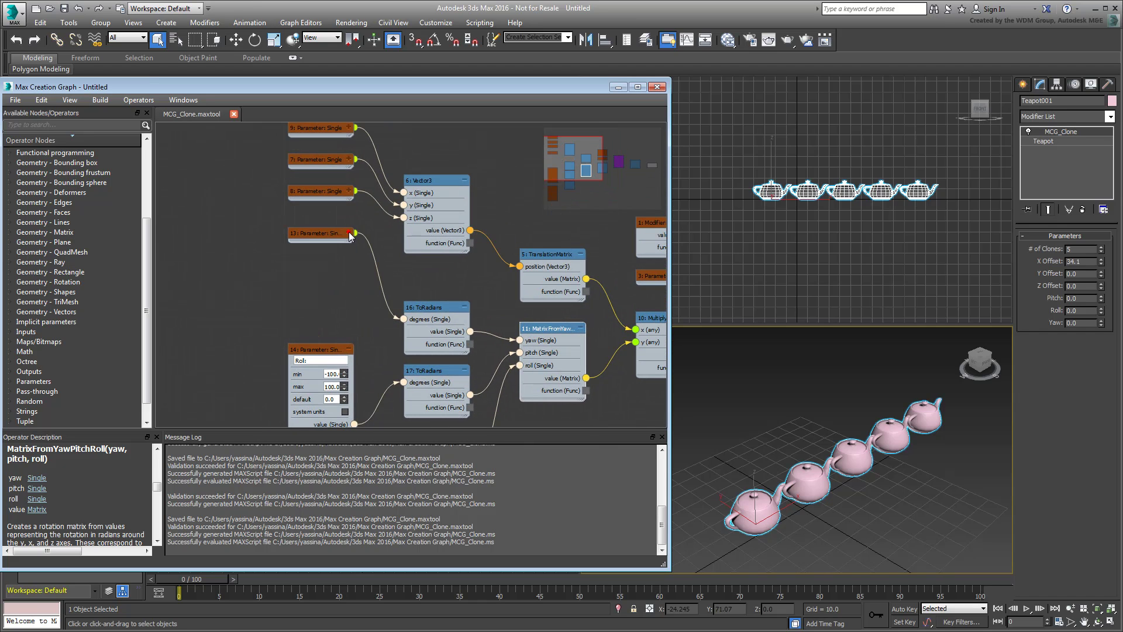
pyautogui.click(349, 349)
pyautogui.moveTo(461, 314); pyautogui.dragTo(444, 236, button='middle')
pyautogui.click(446, 229)
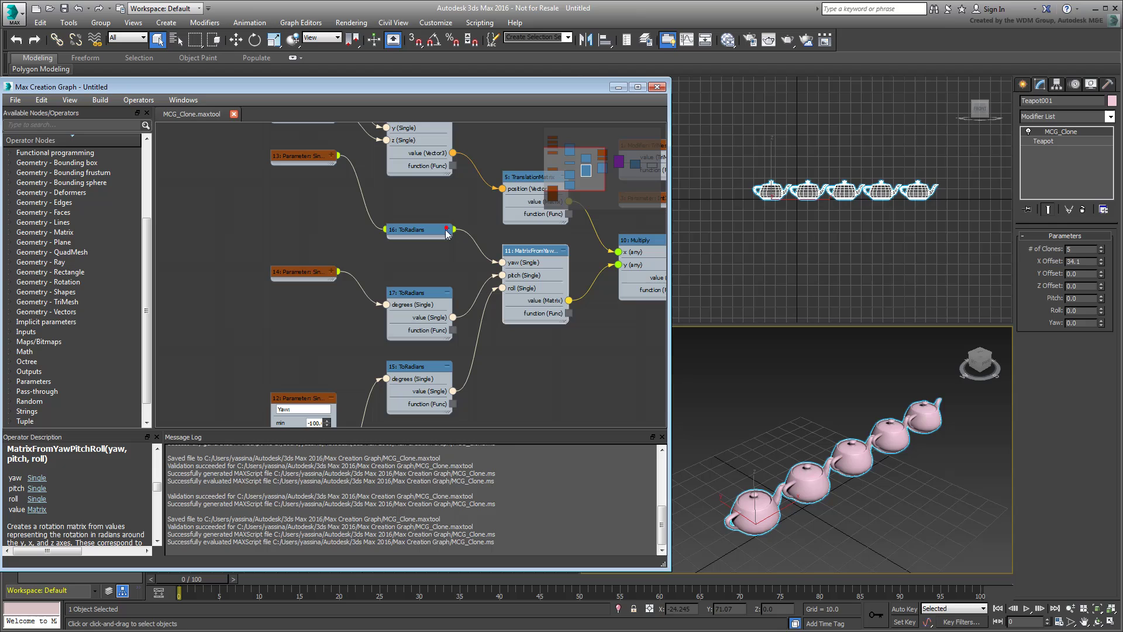
pyautogui.click(447, 292)
pyautogui.click(447, 366)
pyautogui.click(331, 398)
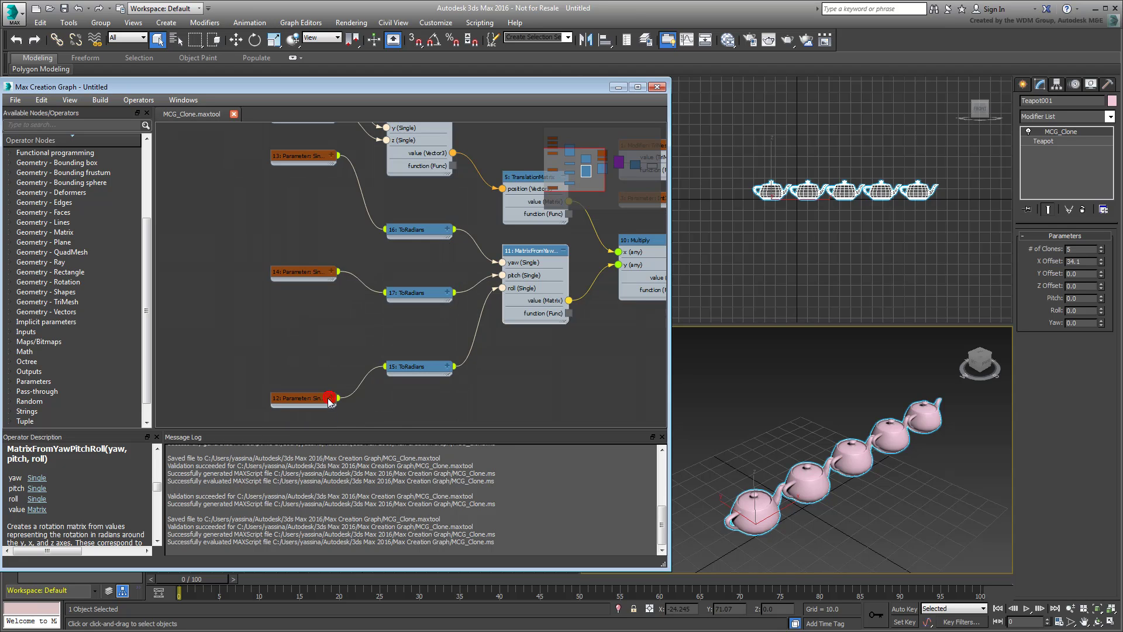
# Step: Line up each collapsed rotation parameter with its ToRadians node in three compact rows beside MatrixFromYawPitchRoll
pyautogui.moveTo(322, 398); pyautogui.dragTo(332, 325)
pyautogui.moveTo(432, 367); pyautogui.dragTo(432, 325)
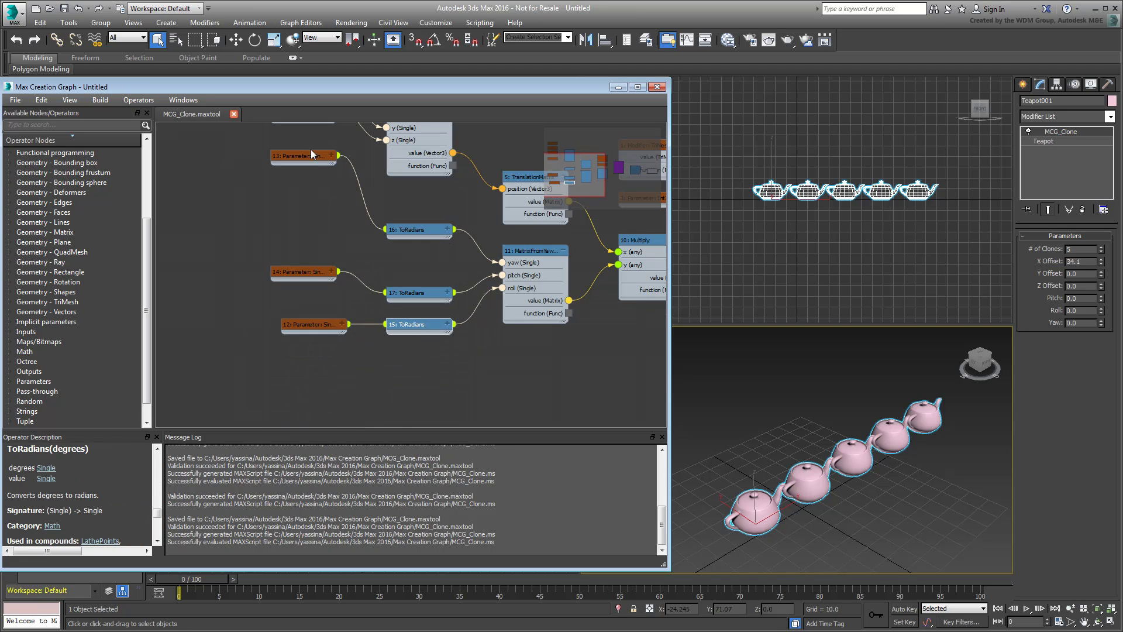
pyautogui.moveTo(311, 155); pyautogui.dragTo(328, 235)
pyautogui.moveTo(430, 303); pyautogui.dragTo(429, 282)
pyautogui.moveTo(457, 325); pyautogui.dragTo(440, 309, button='middle')
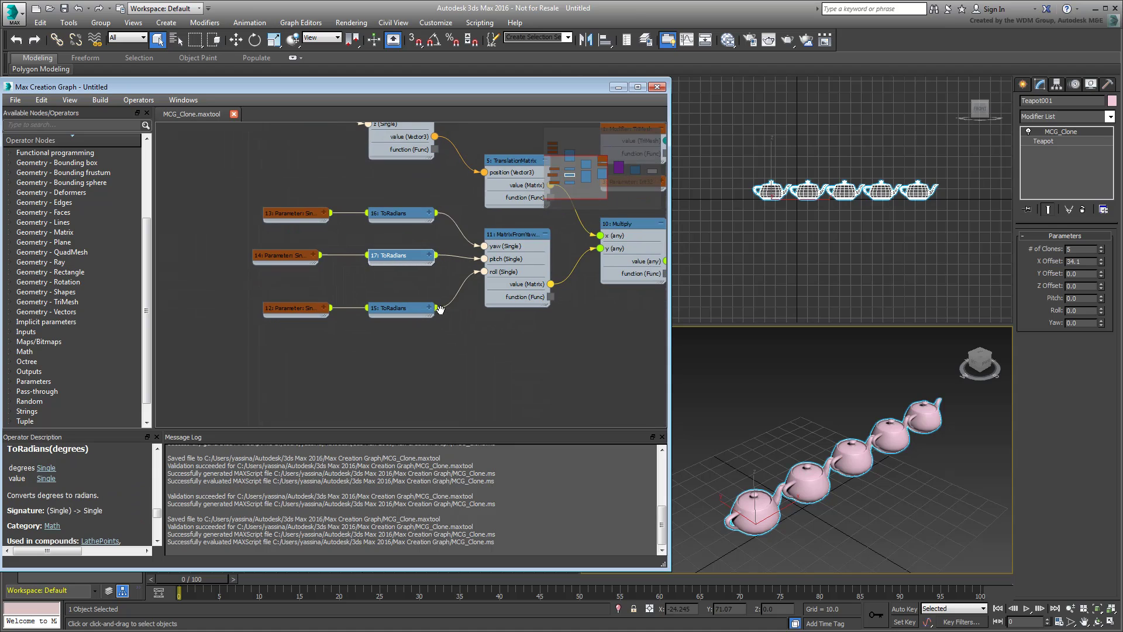
pyautogui.keyDown('ctrl'); pyautogui.moveTo(407, 308); pyautogui.dragTo(401, 276); pyautogui.keyUp('ctrl')
pyautogui.click(406, 324)
pyautogui.click(399, 297)
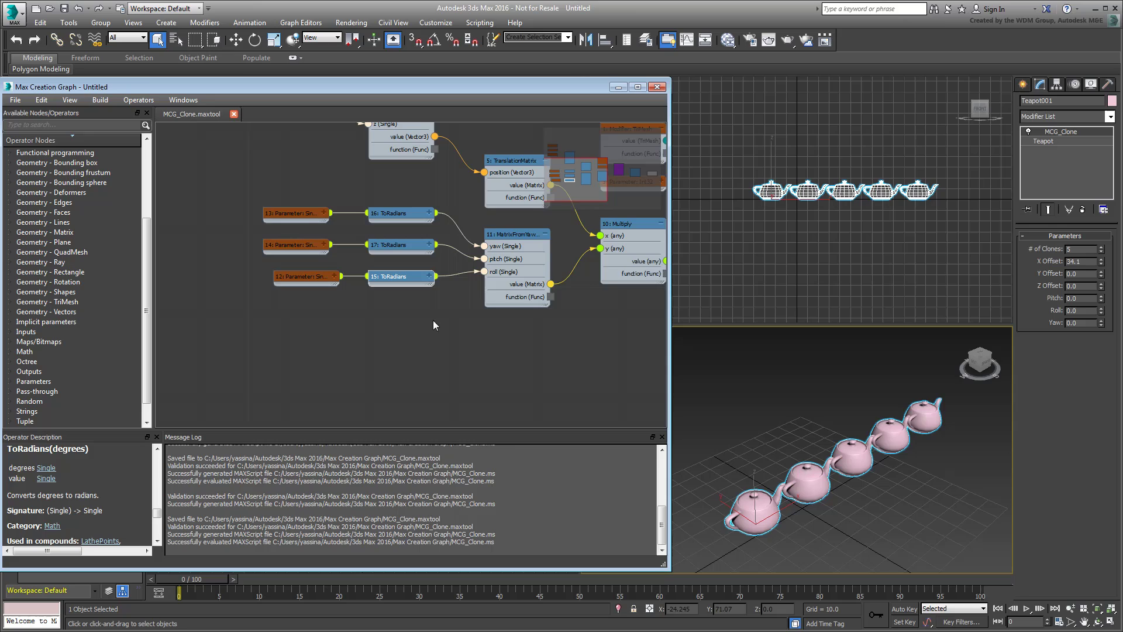
# Step: Duplicate the Multiply node, placing the copy below and to the right of the original, and shift the original slightly left
pyautogui.moveTo(442, 323); pyautogui.dragTo(354, 323, button='middle')
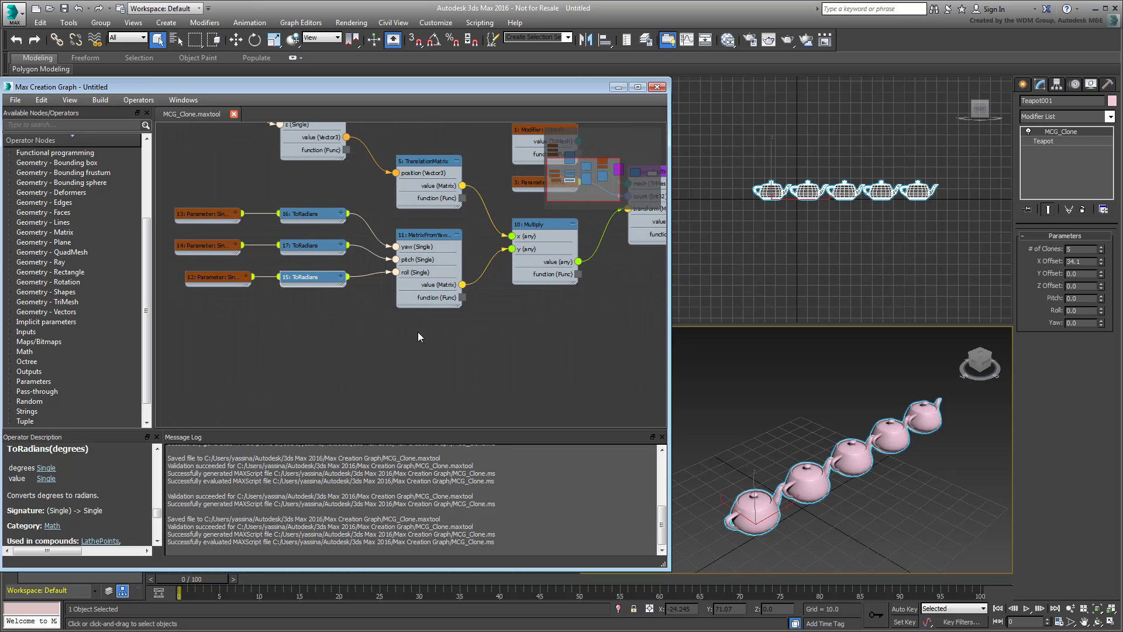
pyautogui.moveTo(534, 349); pyautogui.dragTo(495, 365, button='middle')
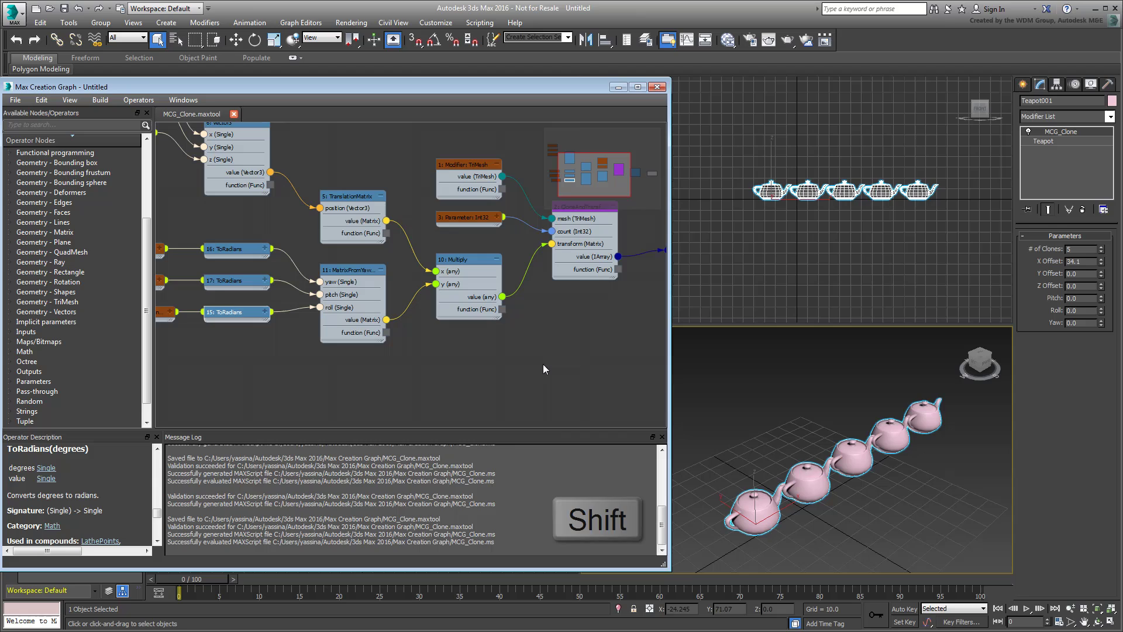
pyautogui.keyDown('shift'); pyautogui.click(468, 263); pyautogui.keyUp('shift')
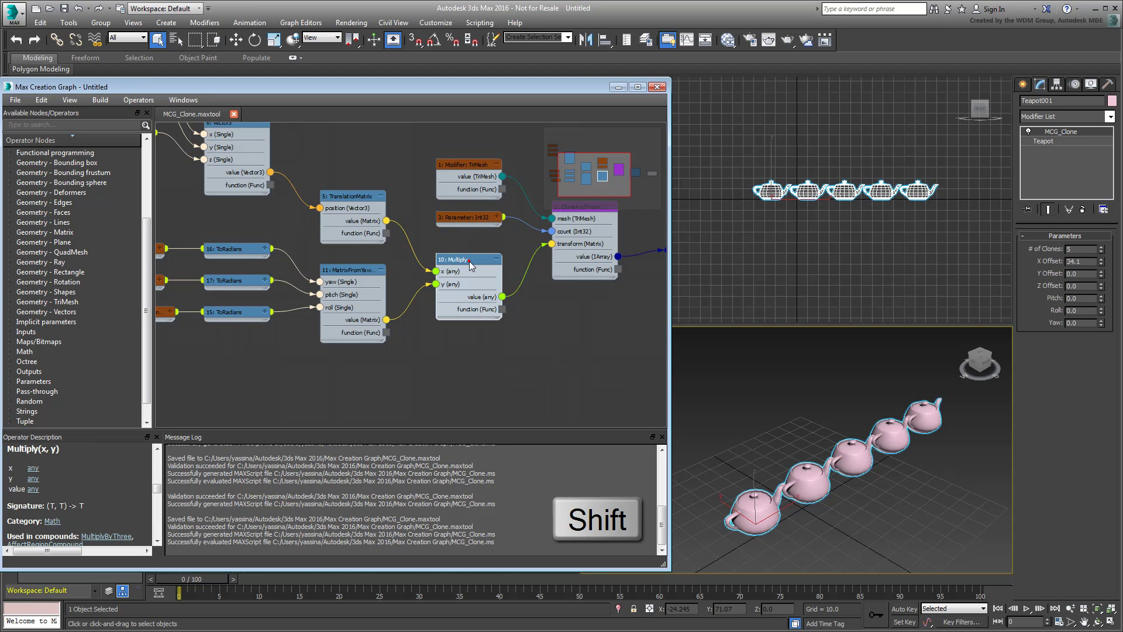
pyautogui.keyDown('shift'); pyautogui.moveTo(469, 261); pyautogui.dragTo(543, 335); pyautogui.keyUp('shift')
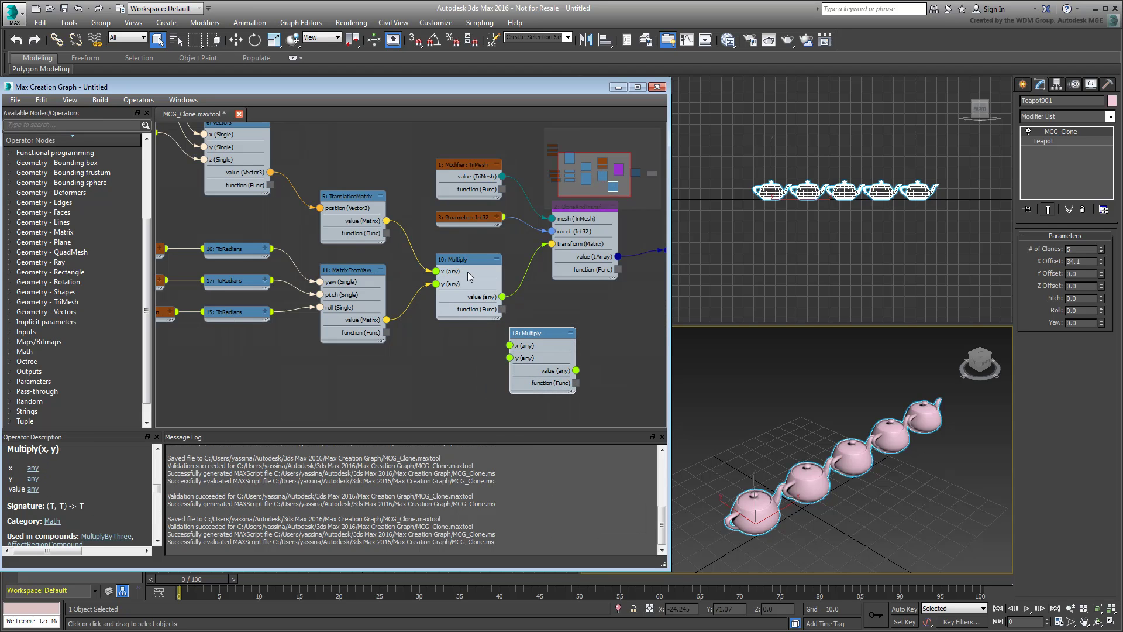
pyautogui.moveTo(474, 261); pyautogui.dragTo(453, 261)
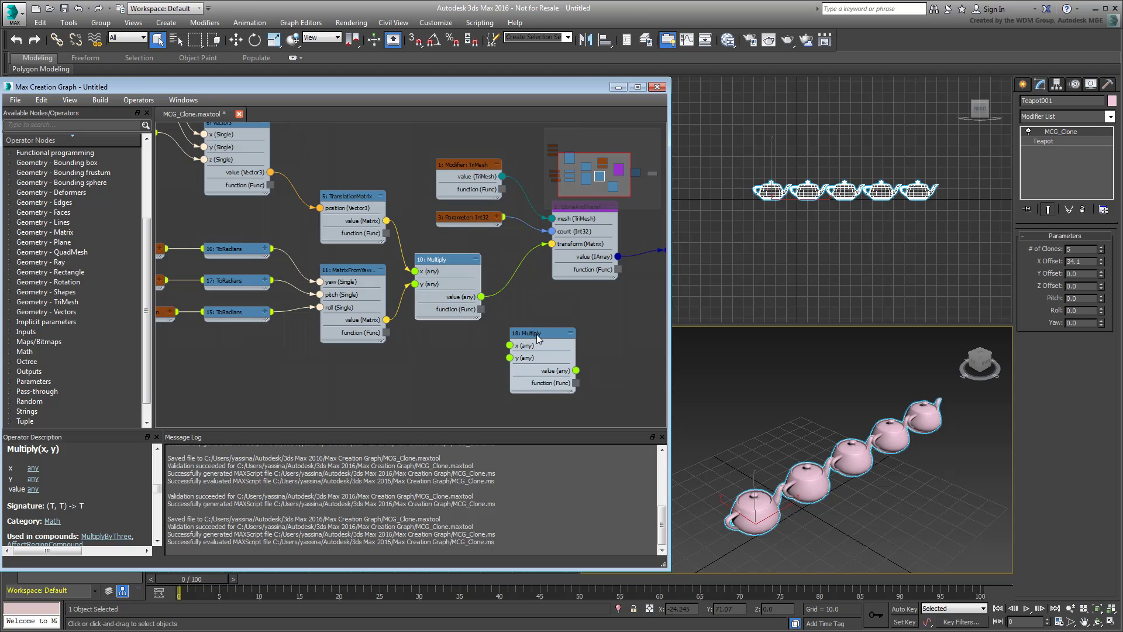
pyautogui.moveTo(539, 336); pyautogui.dragTo(528, 337)
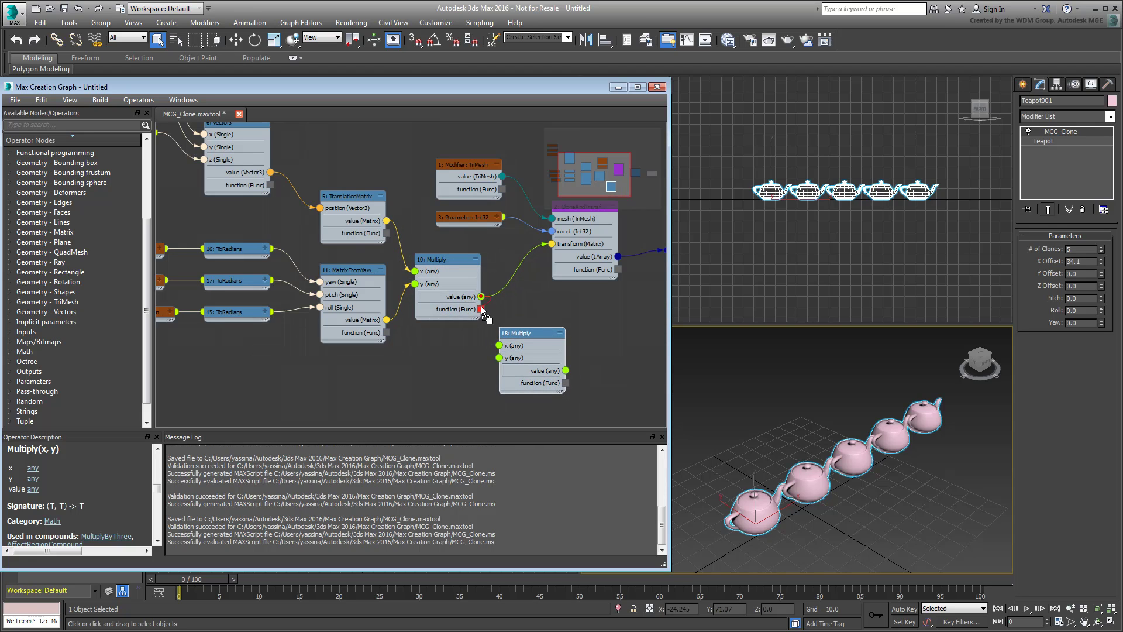
# Step: Route the original Multiply's value into the copy's x input and the copy's value into the transform input, tidying the node positions
pyautogui.moveTo(481, 297); pyautogui.dragTo(500, 346)
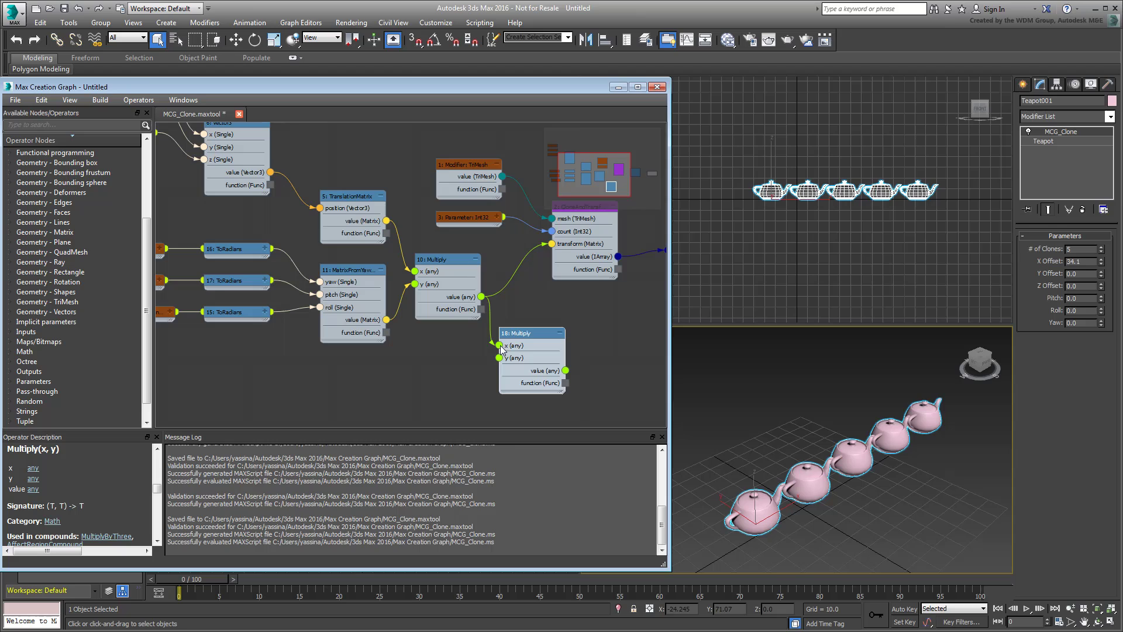
pyautogui.moveTo(565, 370); pyautogui.dragTo(552, 243)
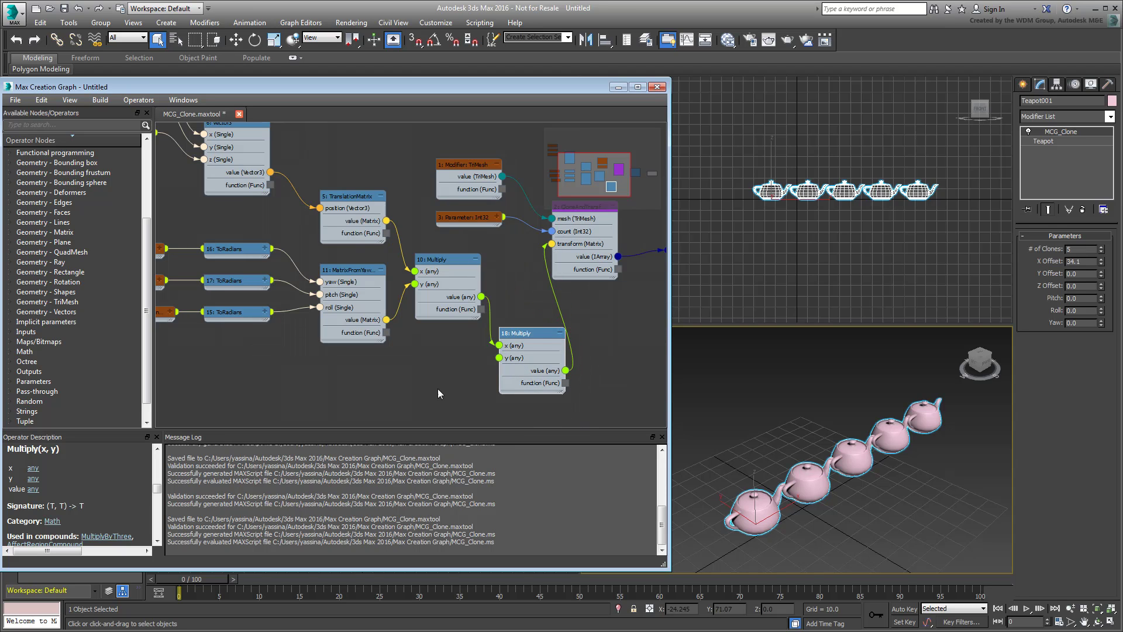
pyautogui.moveTo(438, 388); pyautogui.dragTo(464, 346, button='middle')
pyautogui.moveTo(566, 294); pyautogui.dragTo(566, 284)
pyautogui.keyDown('ctrl'); pyautogui.moveTo(483, 218); pyautogui.dragTo(452, 228); pyautogui.keyUp('ctrl')
pyautogui.moveTo(564, 282); pyautogui.dragTo(543, 272)
pyautogui.click(452, 322)
pyautogui.moveTo(460, 343)
pyautogui.mouseDown(button='middle')
pyautogui.moveTo(452, 400)
pyautogui.moveTo(457, 328)
pyautogui.mouseUp(button='middle')
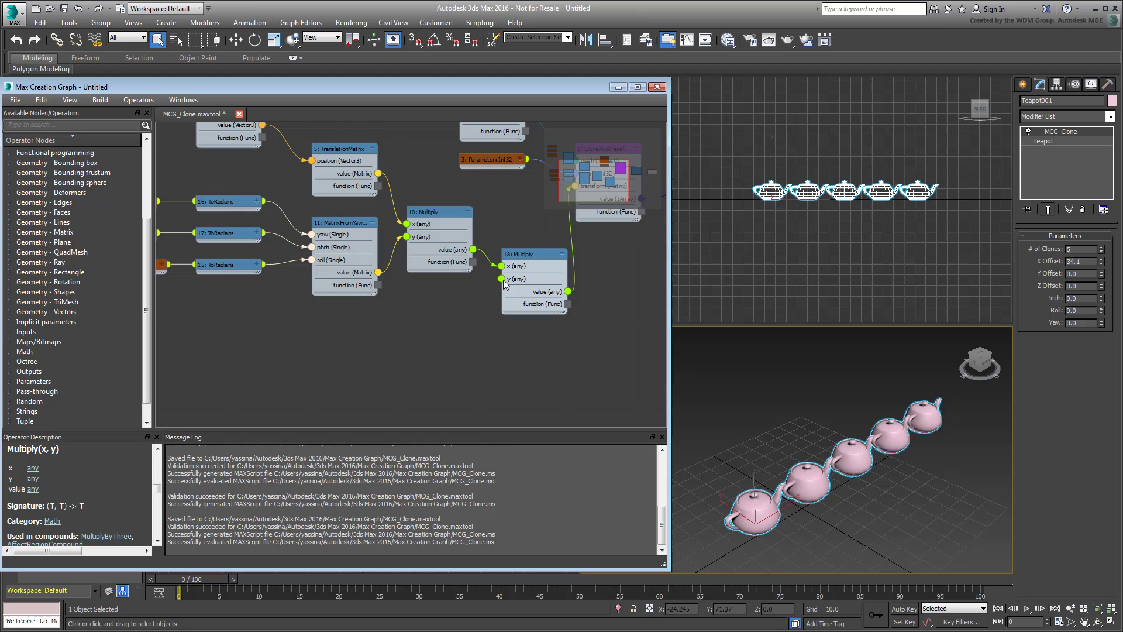
# Step: Add a ScaleMatrix node and connect its value (Matrix) output to the second Multiply's y input
pyautogui.moveTo(501, 279); pyautogui.dragTo(425, 350)
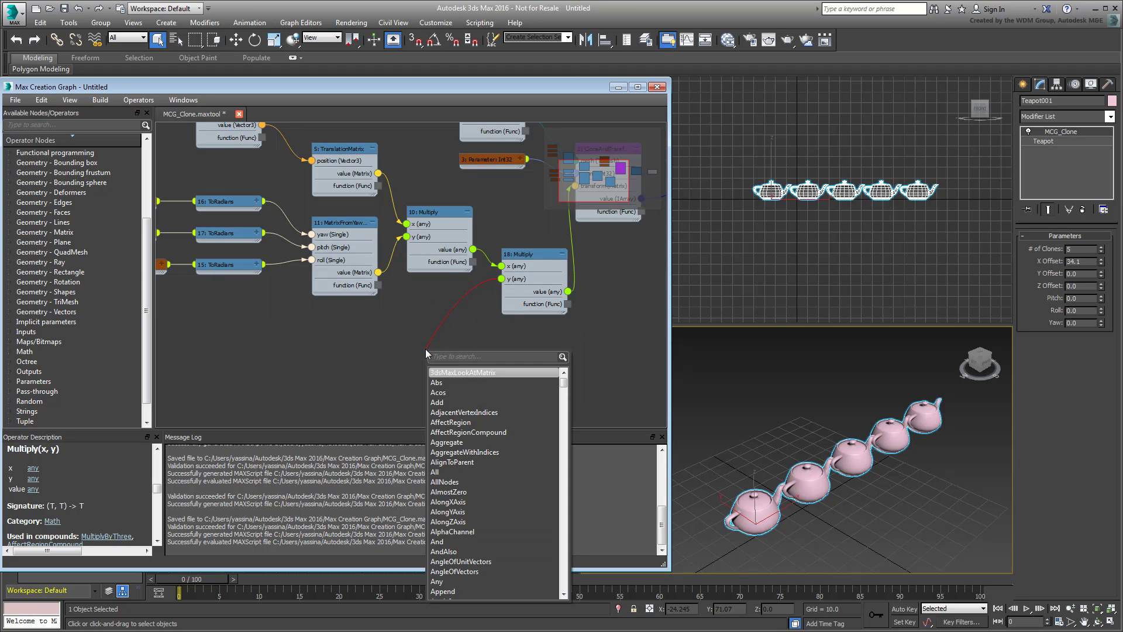
pyautogui.write('scale')
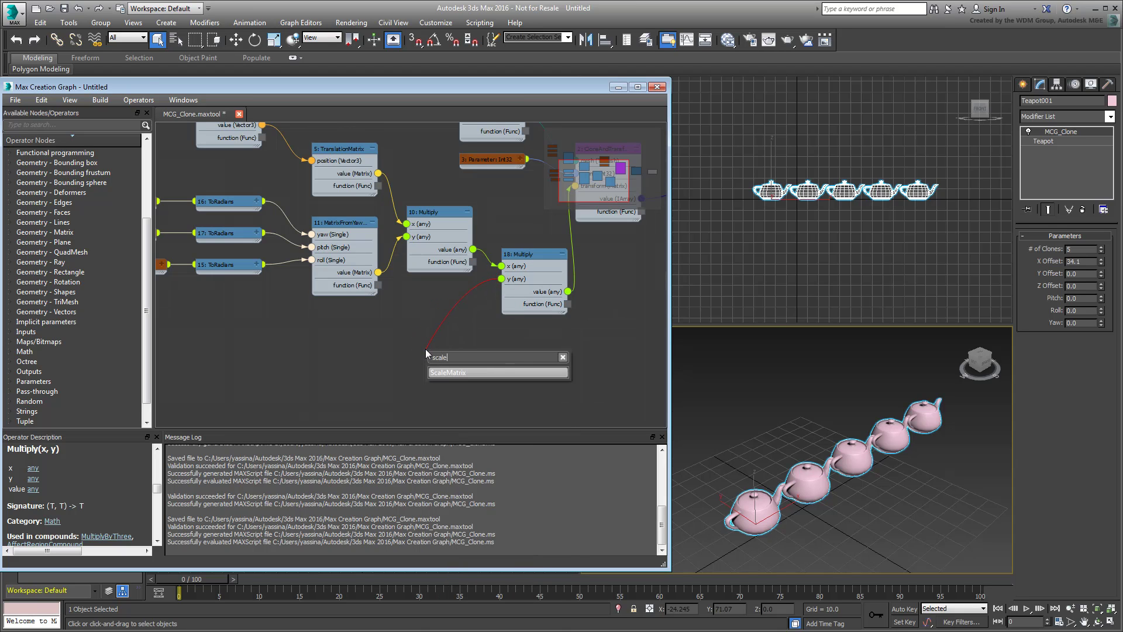
pyautogui.click(451, 372)
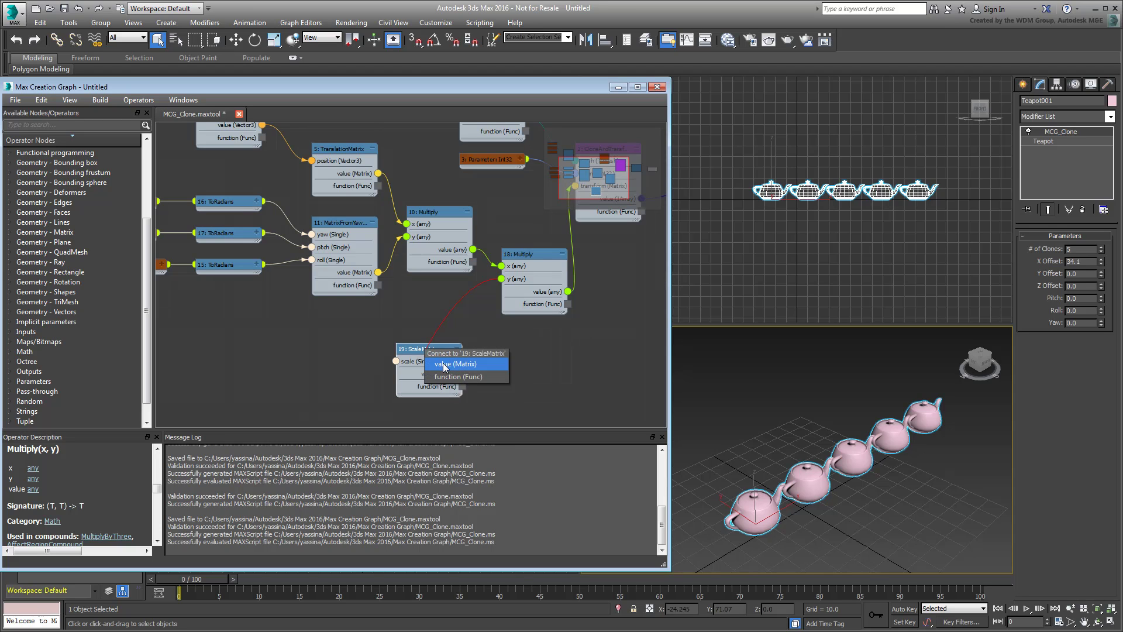
pyautogui.click(446, 364)
# Step: Add a Parameter: Single node feeding the ScaleMatrix scale input and name it "Scale:"
pyautogui.moveTo(429, 354); pyautogui.dragTo(375, 349)
pyautogui.write('param')
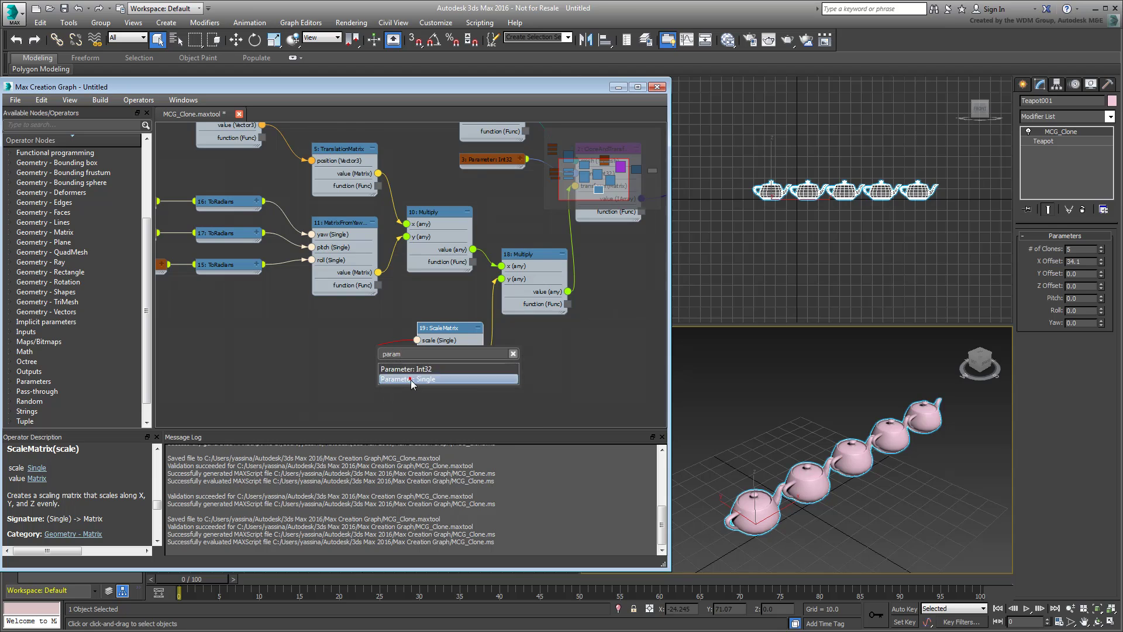
pyautogui.click(409, 379)
pyautogui.moveTo(368, 346); pyautogui.dragTo(352, 329)
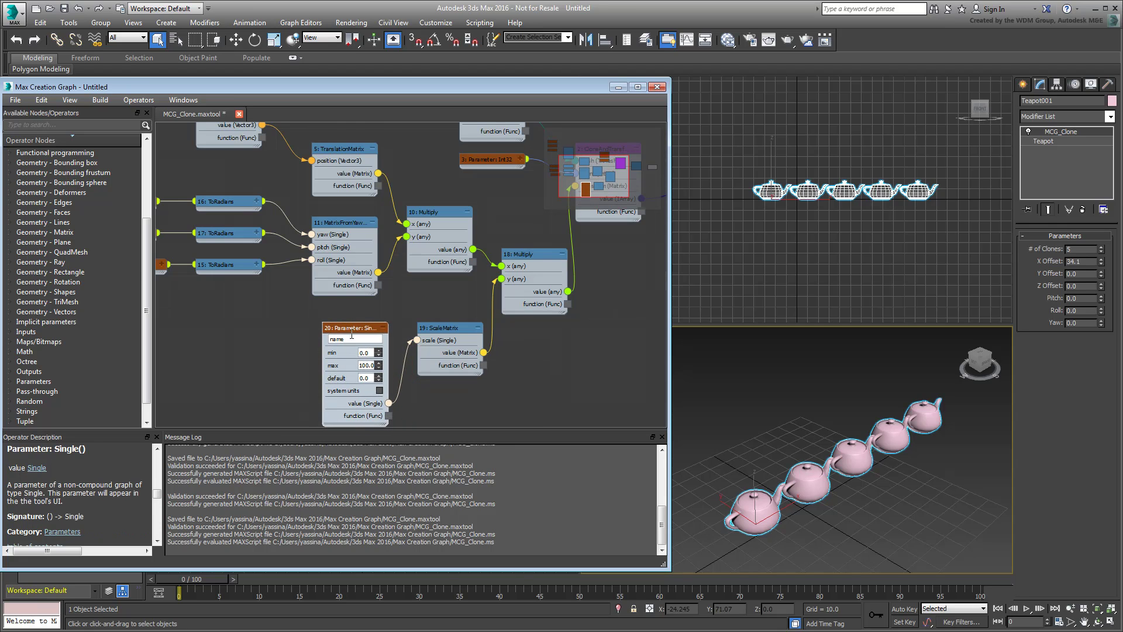
pyautogui.click(351, 337)
pyautogui.write('Scal')
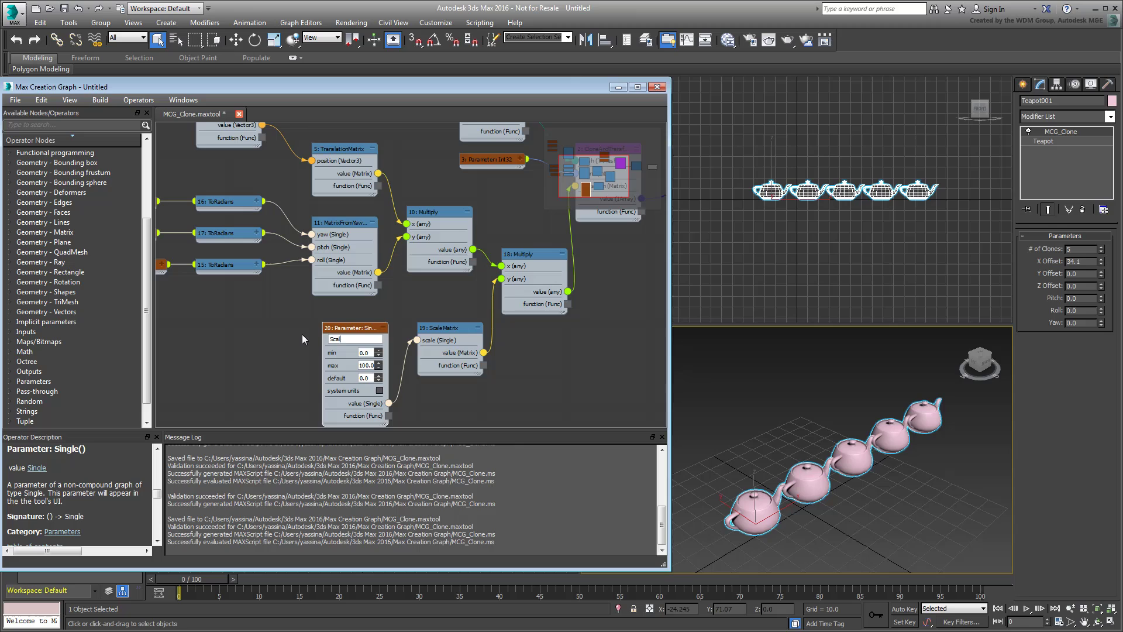
pyautogui.write('e:')
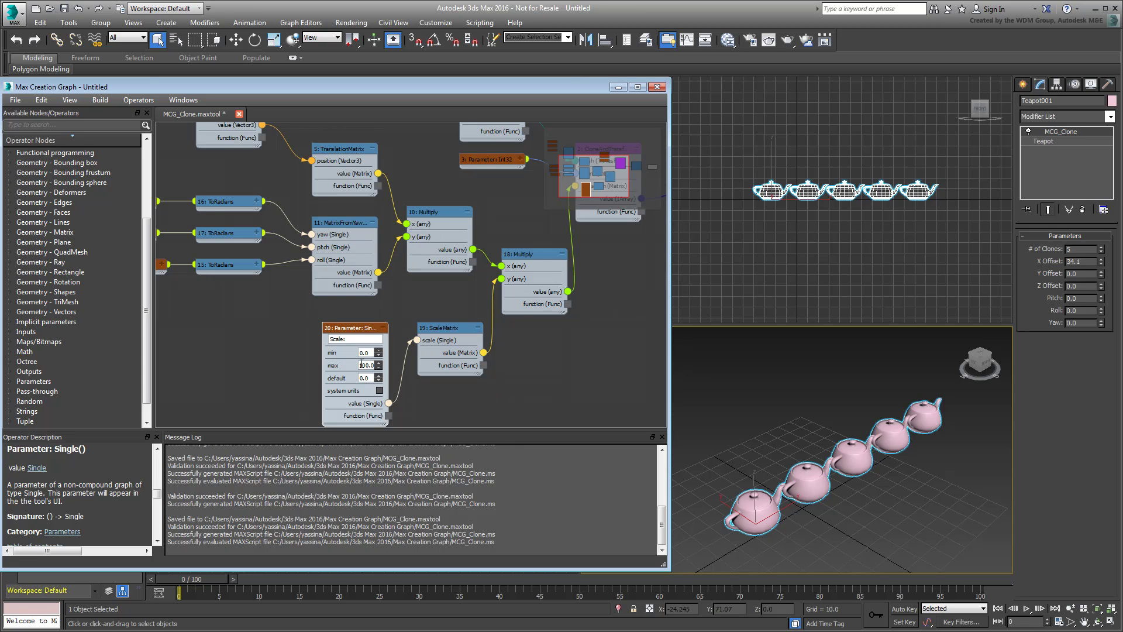
# Step: Set the Scale parameter's default to 1.0 and its maximum to 10.0
pyautogui.moveTo(370, 378); pyautogui.dragTo(235, 372)
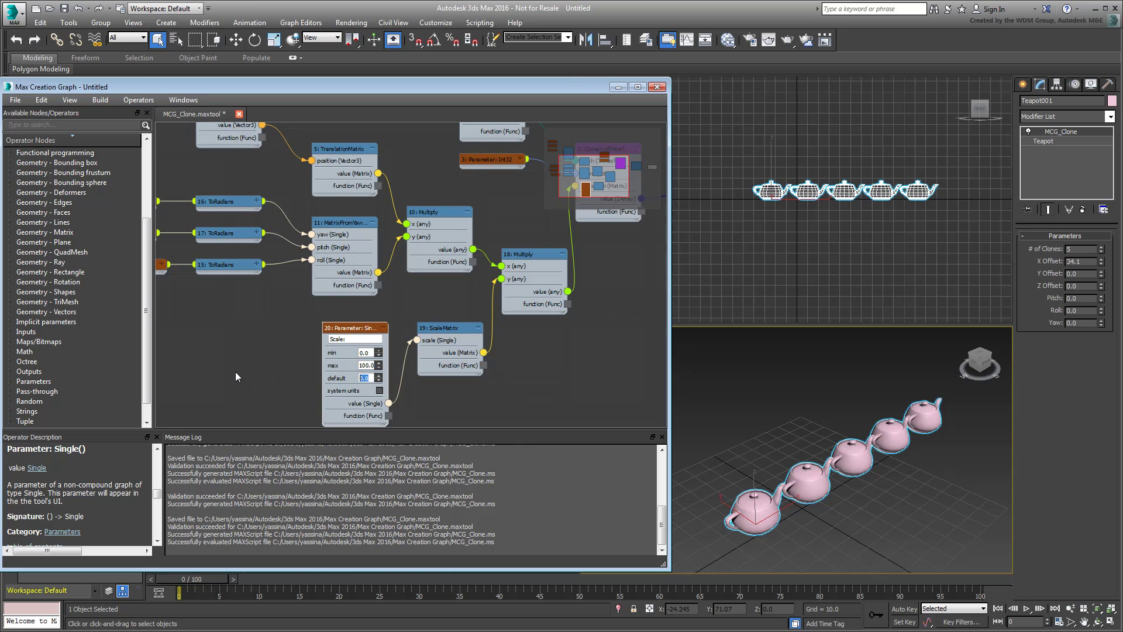
pyautogui.write('1.')
pyautogui.press('Return')
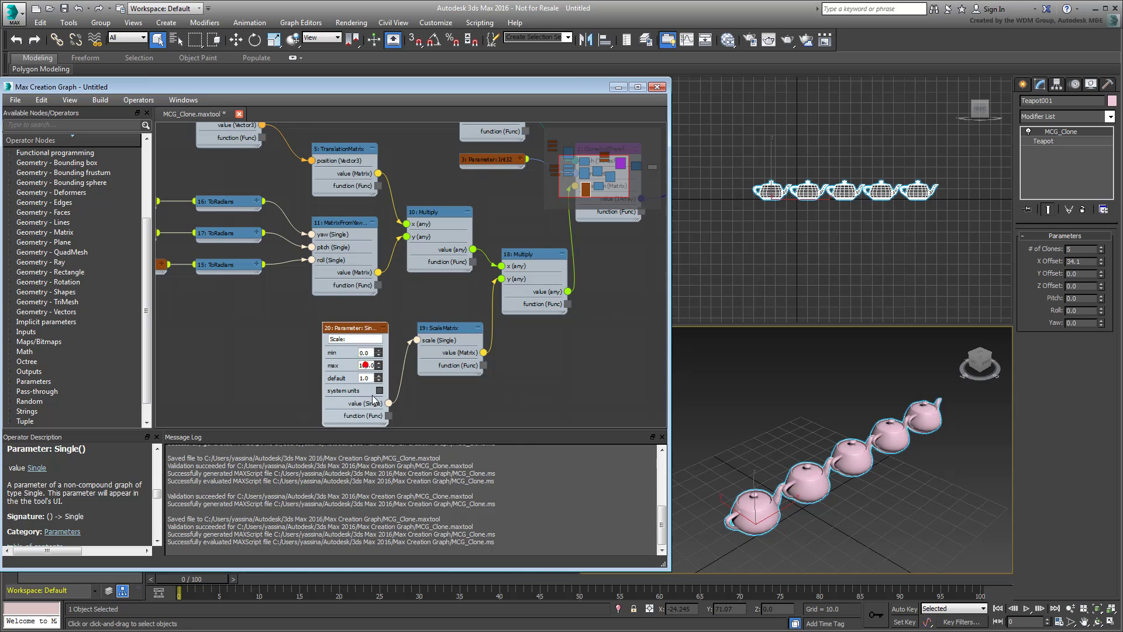
pyautogui.press('BackSpace')
pyautogui.press('Return')
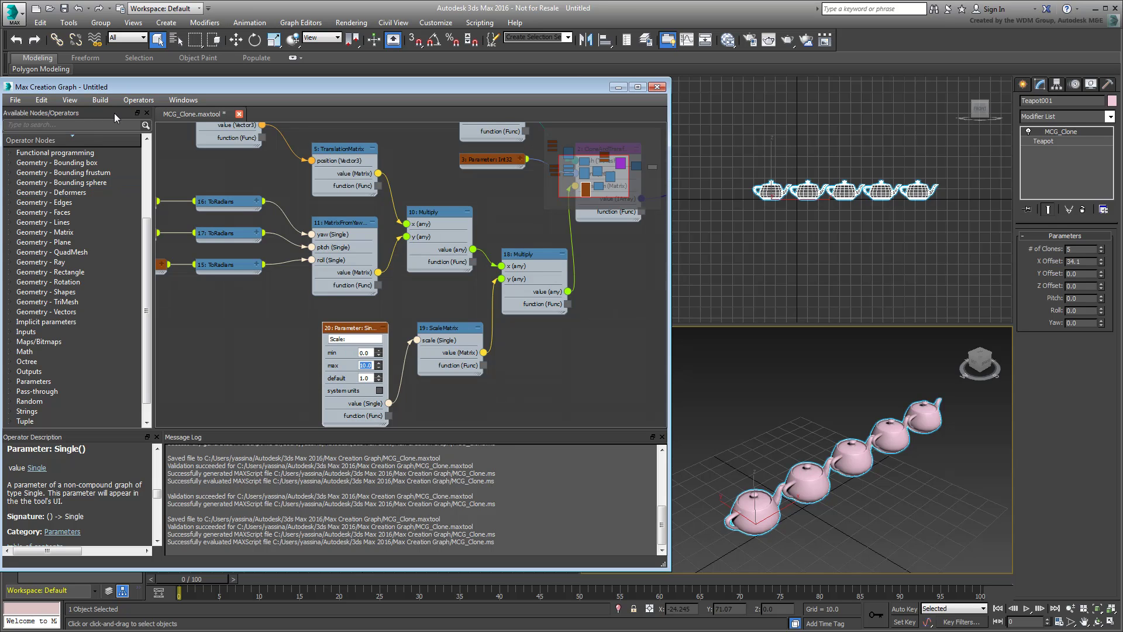
# Step: Save the MCG_Clone graph and re-evaluate it so the modifier picks up the Scale parameter
pyautogui.click(26, 101)
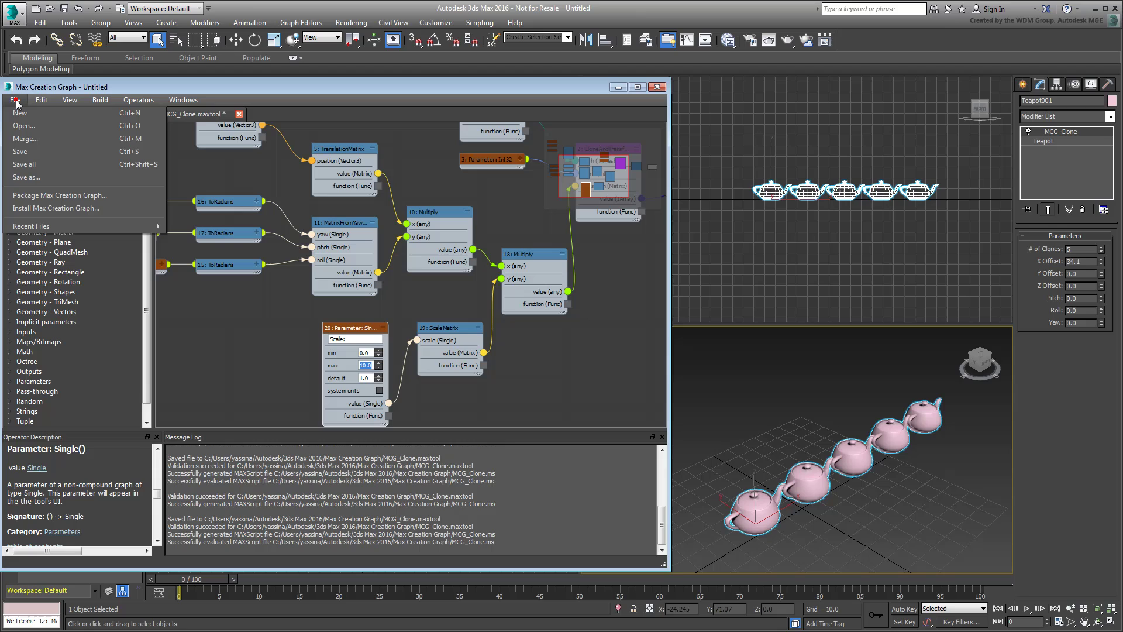
pyautogui.click(25, 154)
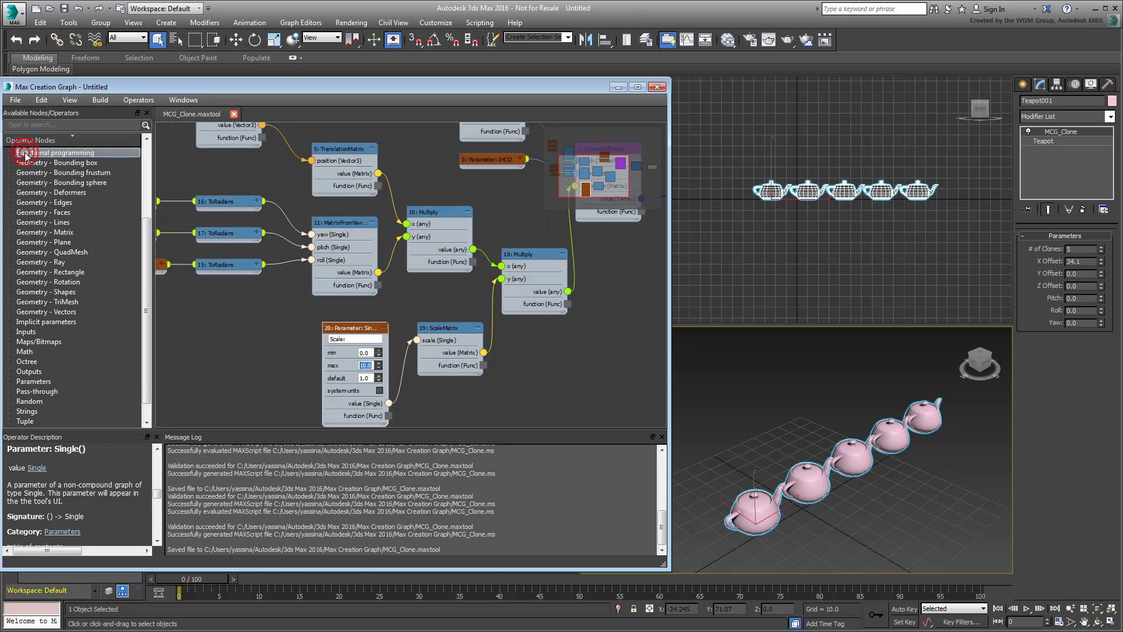
pyautogui.click(103, 101)
pyautogui.click(109, 114)
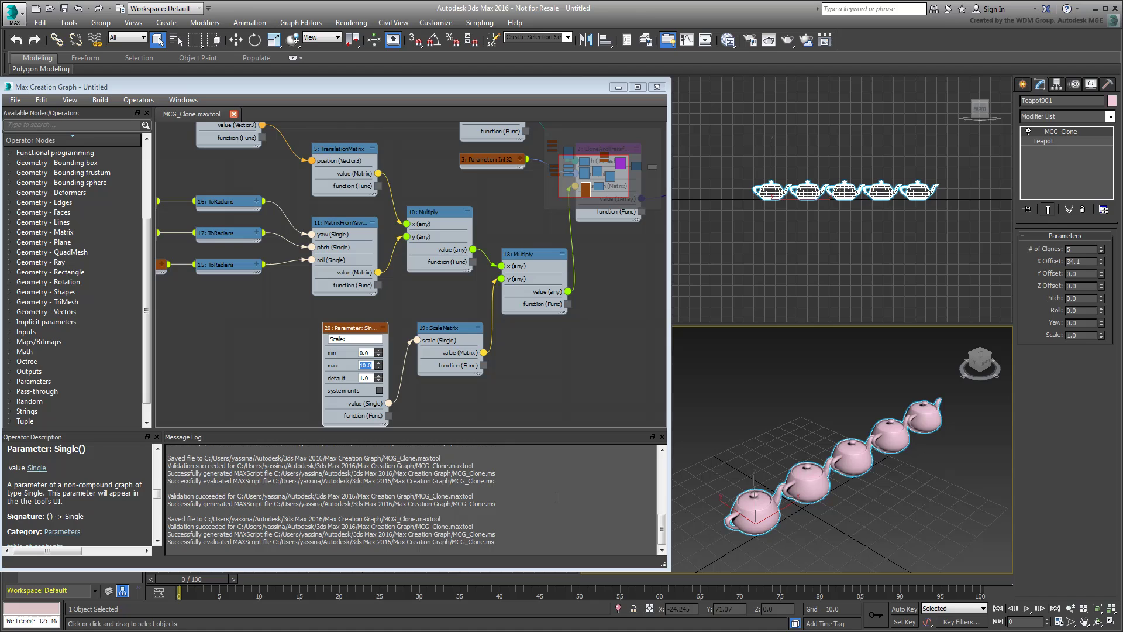
# Step: Set the teapot clones' X Offset to 57.1 and their Scale to 0.7
pyautogui.moveTo(1101, 336)
pyautogui.mouseDown()
pyautogui.moveTo(1101, 325)
pyautogui.moveTo(1101, 338)
pyautogui.mouseUp()
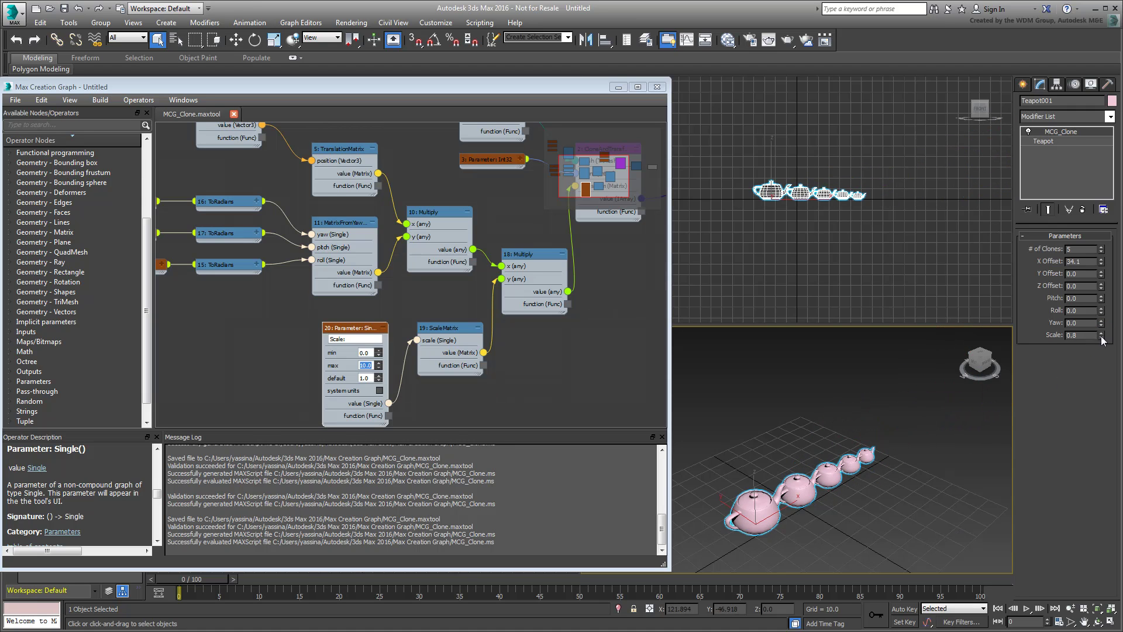
pyautogui.moveTo(1101, 261); pyautogui.dragTo(1101, 244)
pyautogui.moveTo(1102, 334); pyautogui.dragTo(1102, 338)
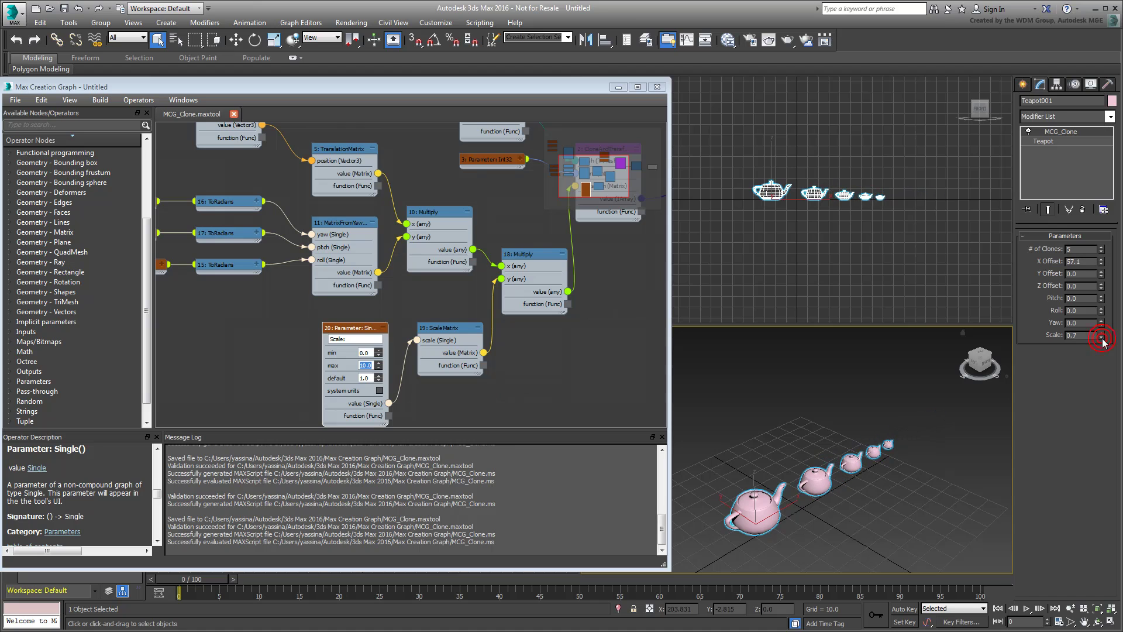
# Step: Rotate the clones progressively by setting Pitch to about -76.3, Roll to 80.3 and Yaw to 2.2
pyautogui.moveTo(1102, 298); pyautogui.dragTo(1054, 480)
pyautogui.moveTo(847, 515); pyautogui.dragTo(852, 485, button='middle')
pyautogui.scroll(4, 852, 485)
pyautogui.moveTo(1102, 311); pyautogui.dragTo(1102, 342)
pyautogui.moveTo(1102, 299); pyautogui.dragTo(1101, 94)
pyautogui.moveTo(1101, 324); pyautogui.dragTo(1101, 306)
# Step: Raise the number of clones to 9 and set their Scale to 0.8
pyautogui.moveTo(1102, 249); pyautogui.dragTo(1102, 247)
pyautogui.keyDown('alt'); pyautogui.moveTo(822, 477); pyautogui.dragTo(889, 459, button='middle'); pyautogui.keyUp('alt')
pyautogui.moveTo(889, 459); pyautogui.dragTo(897, 447, button='middle')
pyautogui.click(1102, 333)
pyautogui.scroll(-3, 858, 481)
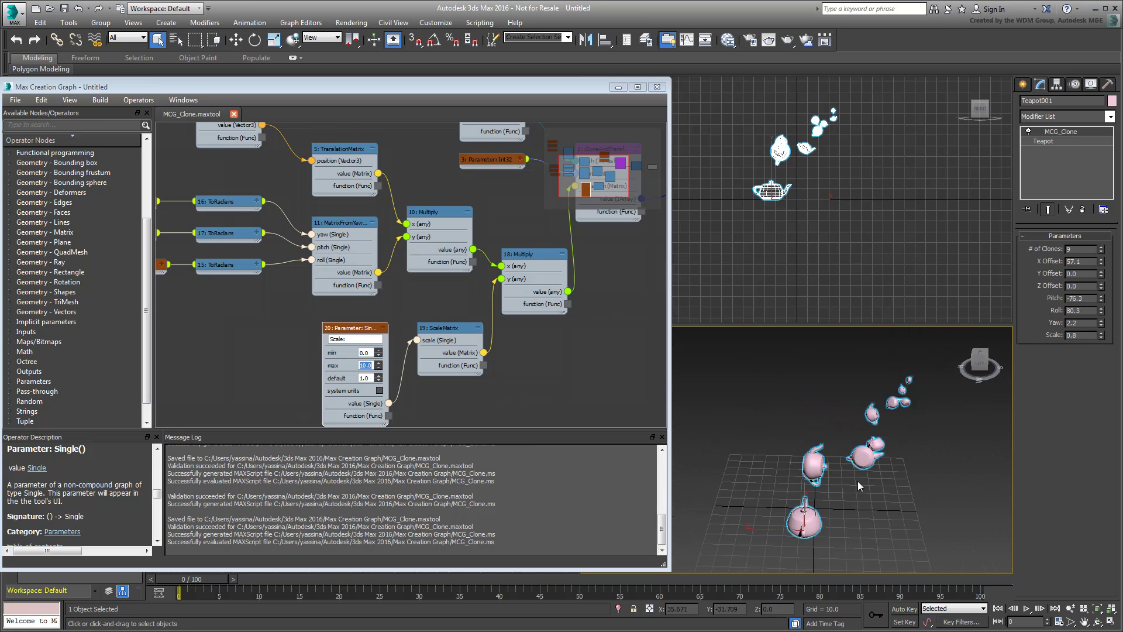
# Step: Adjust the clones' Pitch to -65.6 and reset their Yaw to 0.0
pyautogui.keyDown('alt'); pyautogui.moveTo(858, 481); pyautogui.dragTo(816, 492, button='middle'); pyautogui.keyUp('alt')
pyautogui.moveTo(1102, 299); pyautogui.dragTo(1101, 258)
pyautogui.rightClick(1102, 323)
pyautogui.scroll(3, 883, 477)
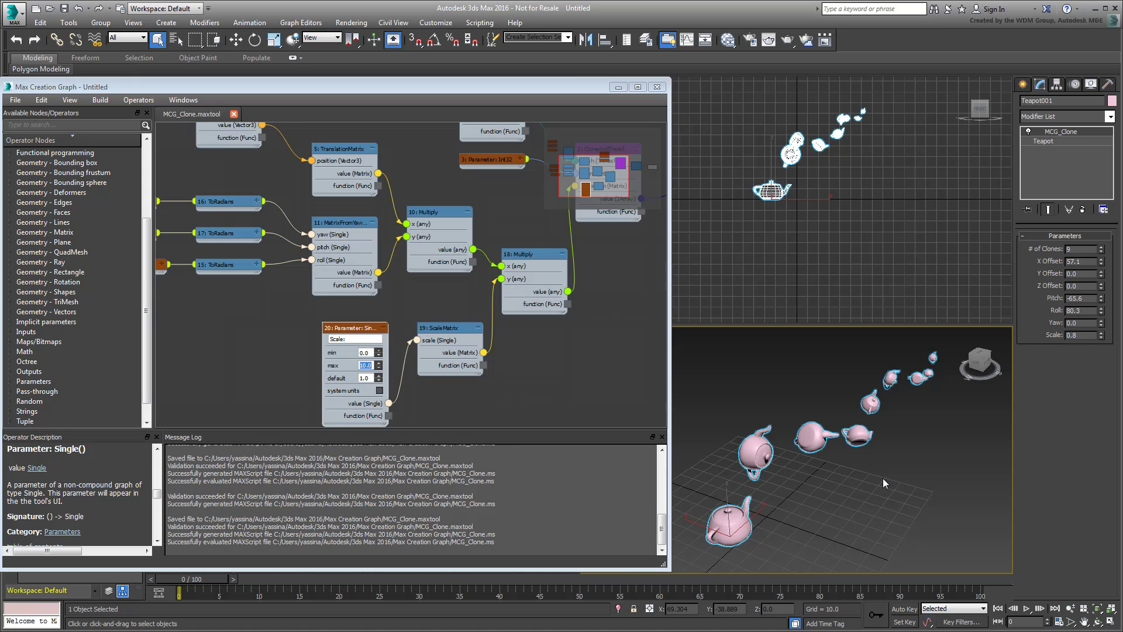
# Step: Select different teapot clones in the perspective view, deselecting between them, to check whether they belong to a single object
pyautogui.click(882, 478)
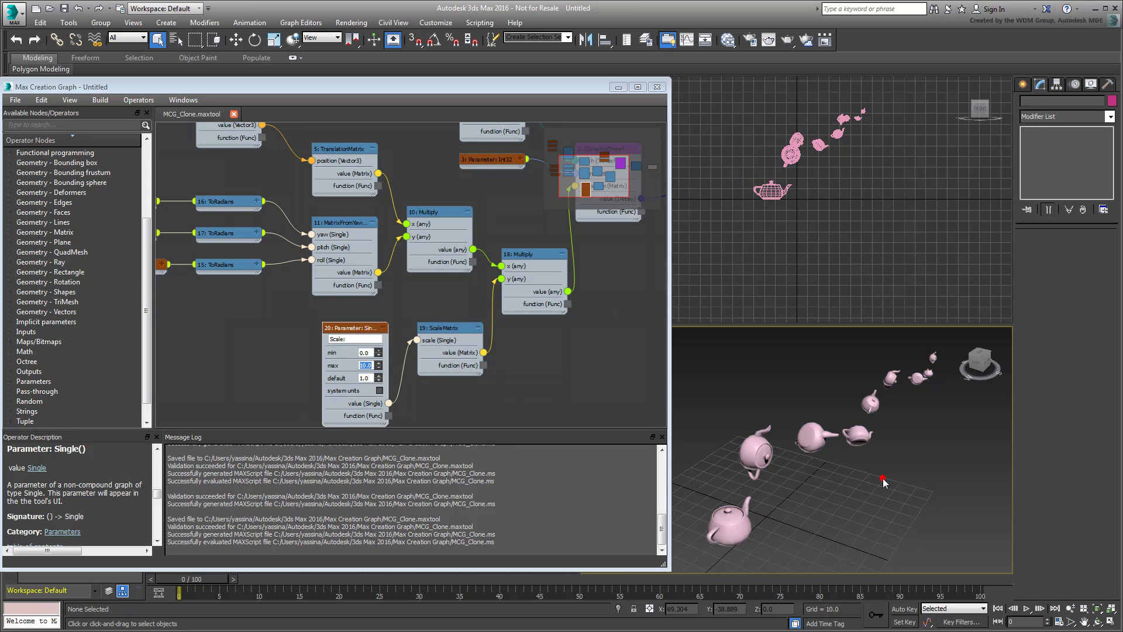
pyautogui.click(865, 439)
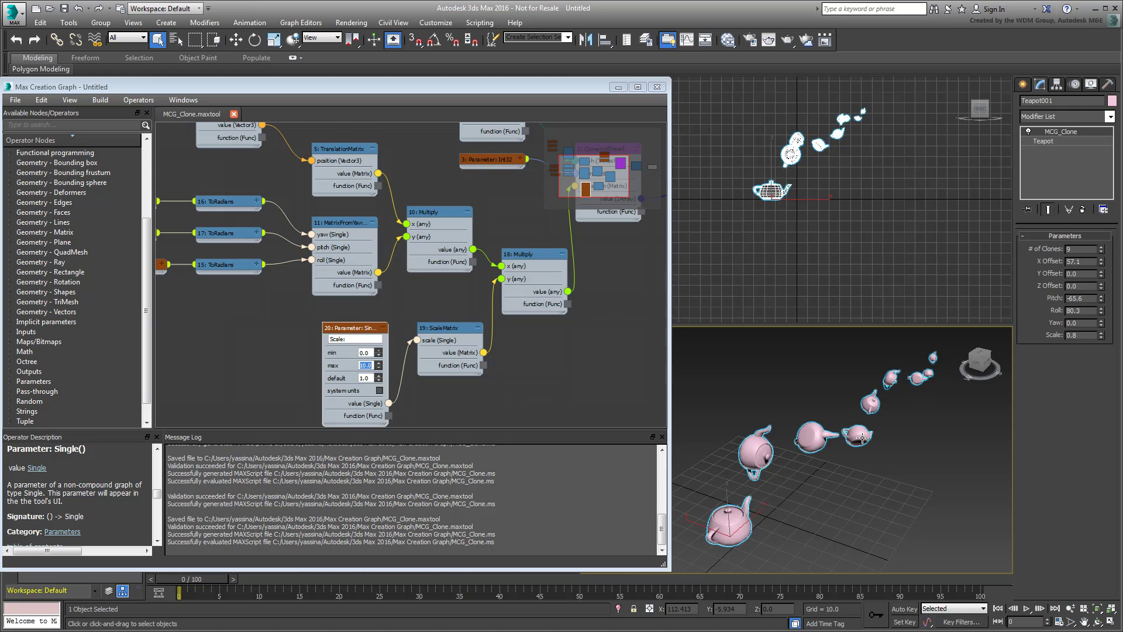
pyautogui.click(883, 489)
pyautogui.click(919, 378)
pyautogui.click(915, 478)
pyautogui.click(757, 458)
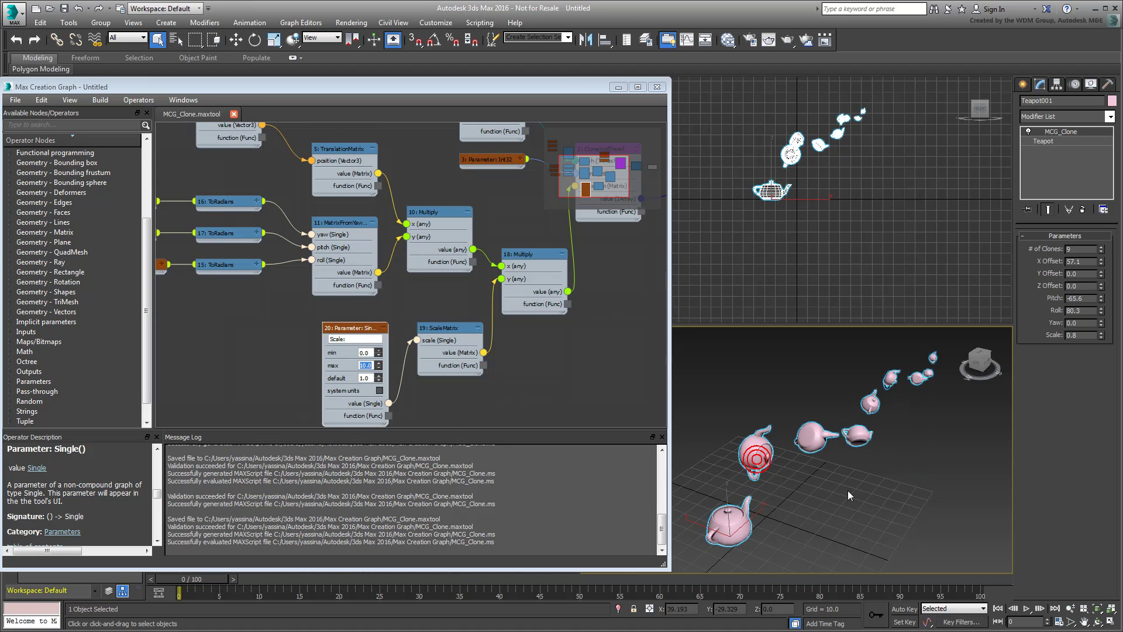
# Step: Try rotating the teapot object freely in the perspective view together with its clones, and undo the rotation
pyautogui.rightClick(837, 528)
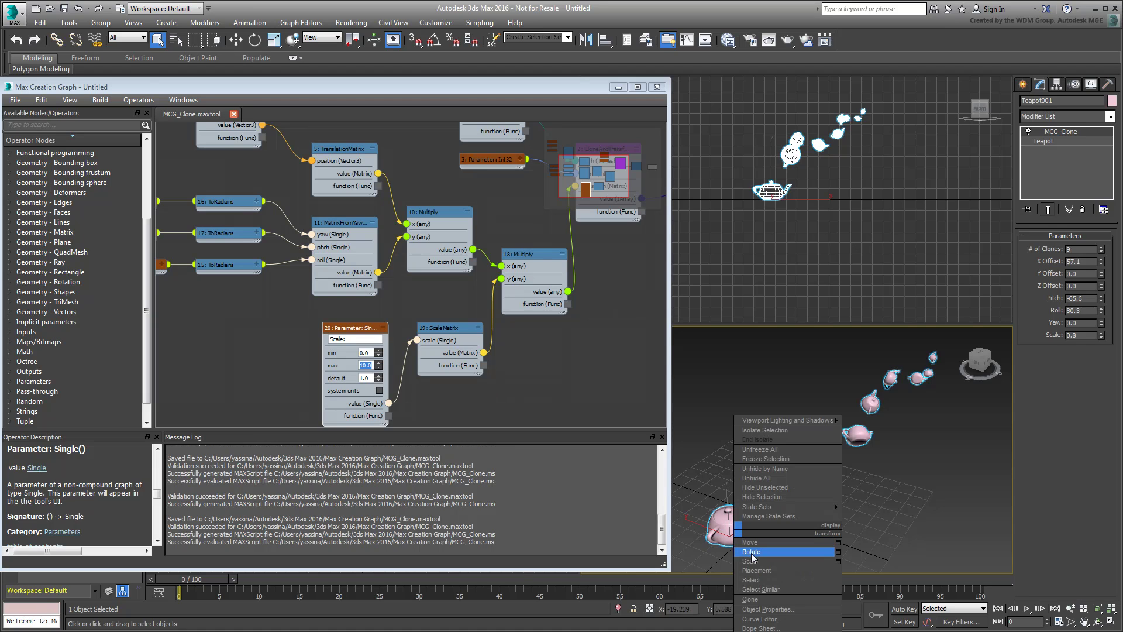
pyautogui.click(752, 552)
pyautogui.moveTo(734, 538); pyautogui.dragTo(713, 491)
pyautogui.moveTo(1104, 311); pyautogui.dragTo(1030, 345)
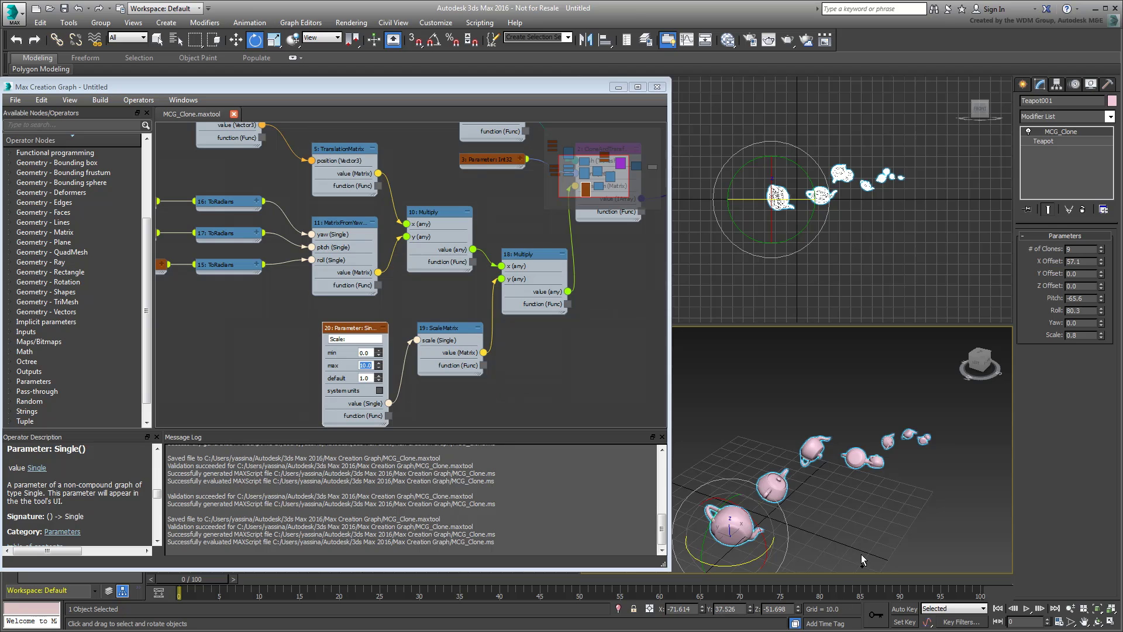
pyautogui.hotkey('ctrl', 'z')
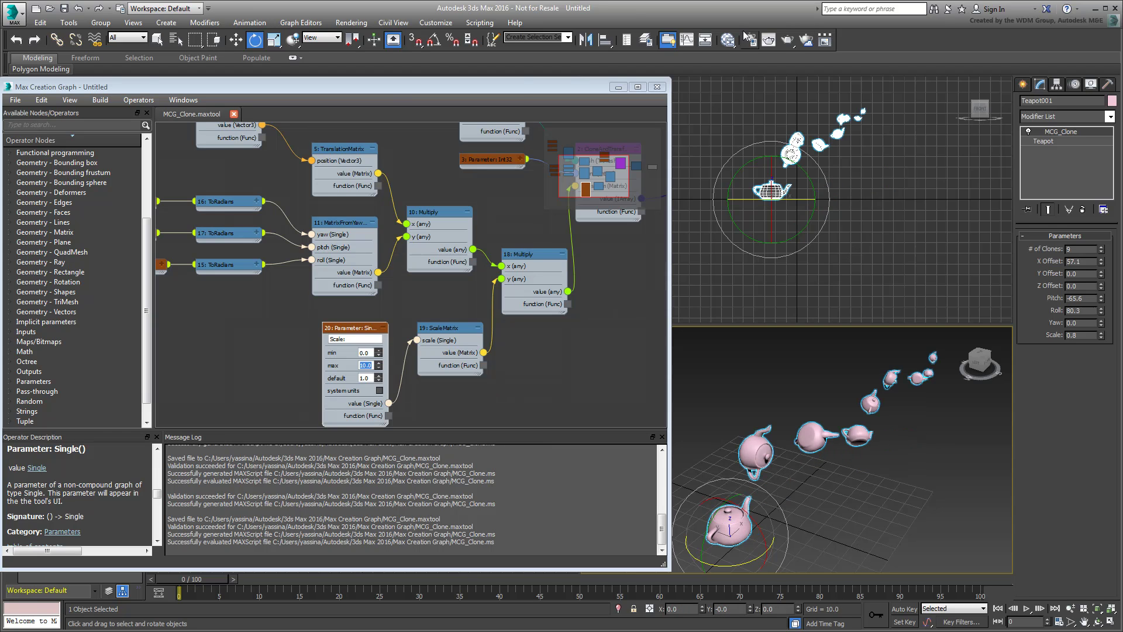
# Step: In the Slate Material Editor, connect a Checker map to a Standard material's Diffuse Color and open the map's parameters
pyautogui.click(727, 39)
pyautogui.moveTo(108, 313); pyautogui.dragTo(202, 263)
pyautogui.click(228, 265)
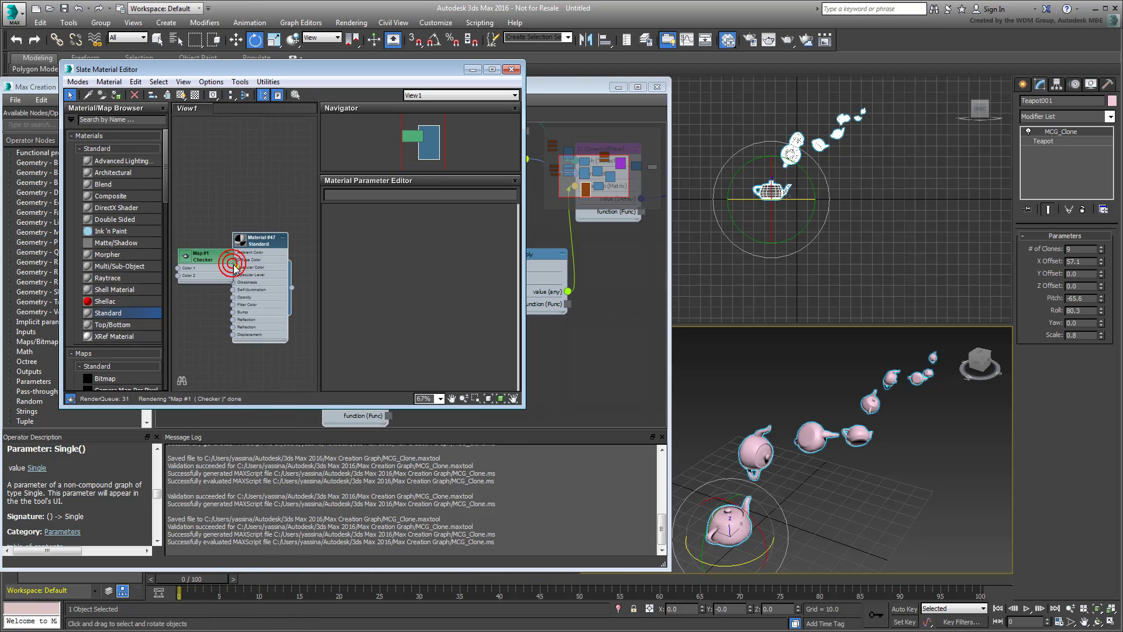
pyautogui.doubleClick(193, 257)
# Step: Set the Checker map's tiling to 4.0 in U and 2.0 in V
pyautogui.moveTo(414, 268); pyautogui.dragTo(341, 254)
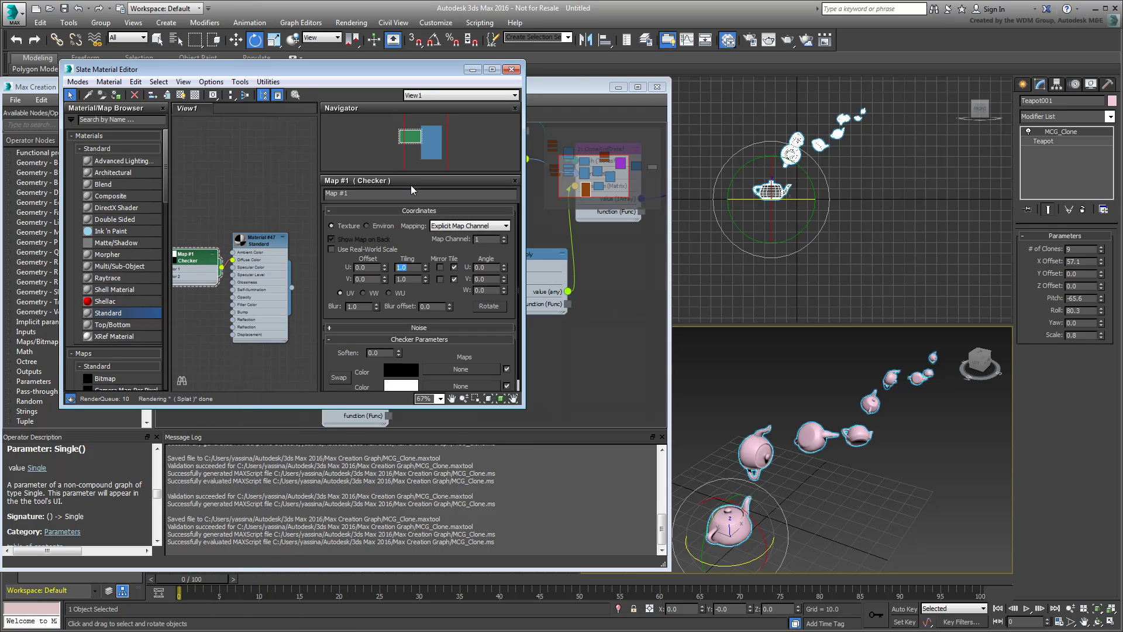
pyautogui.write('4')
pyautogui.press('Tab')
pyautogui.write('2')
pyautogui.press('Return')
# Step: Enable viewport display of the checker material and assign it to the cloned teapots
pyautogui.click(262, 239)
pyautogui.click(181, 95)
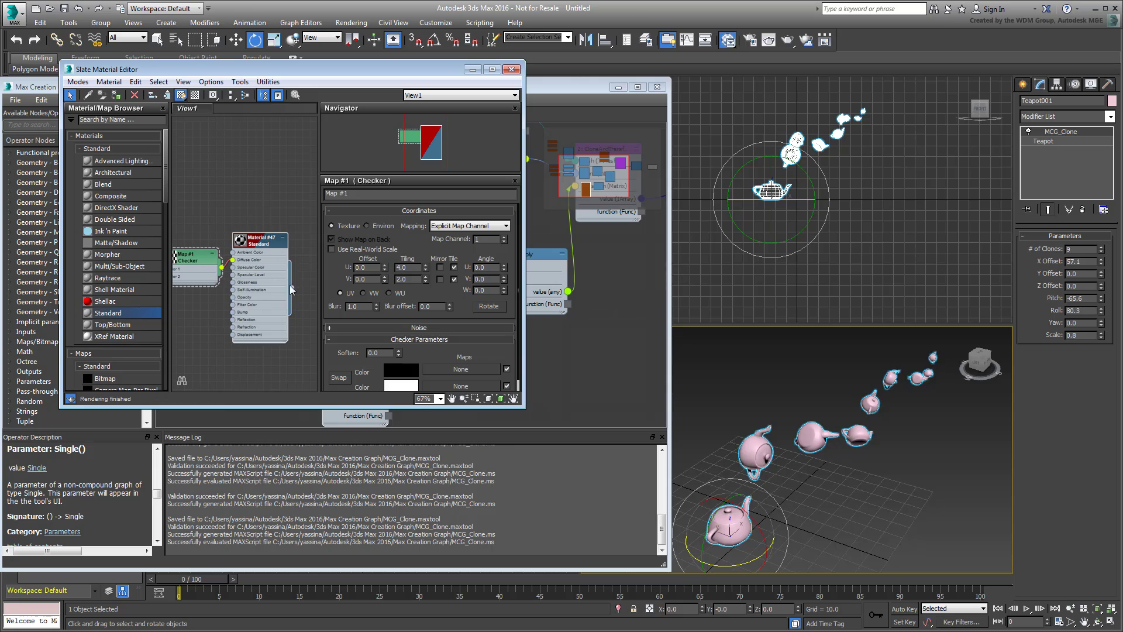
pyautogui.moveTo(292, 287); pyautogui.dragTo(759, 453)
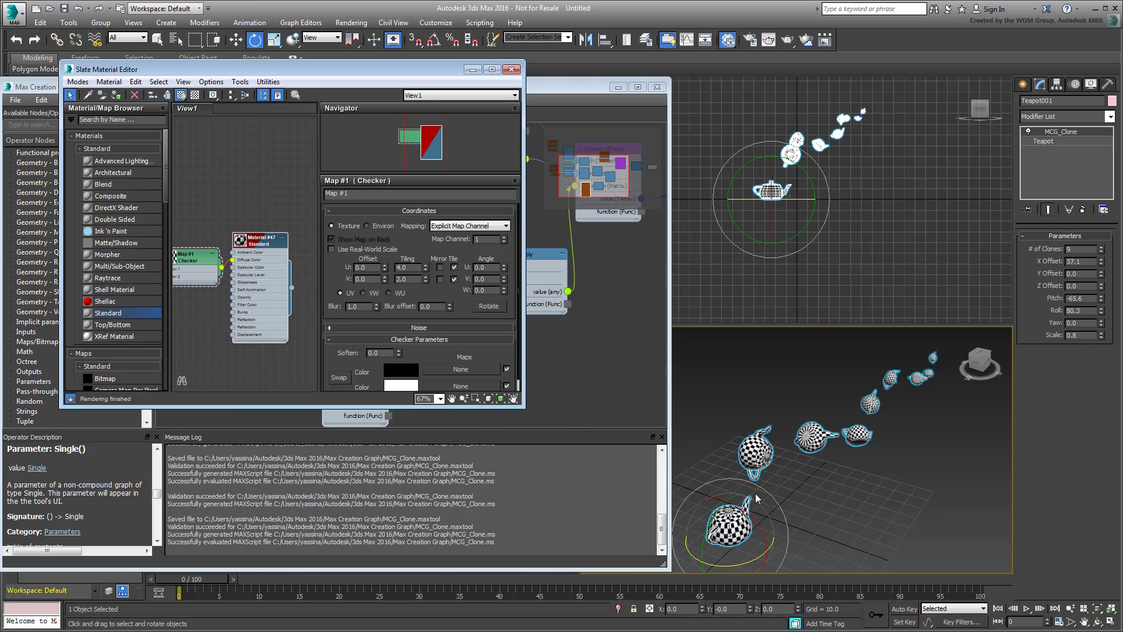
# Step: Set the Checker map's tiling to 2.0 in U and 1.0 in V, and close the material editor
pyautogui.moveTo(415, 268); pyautogui.dragTo(342, 250)
pyautogui.write('2')
pyautogui.press('Tab')
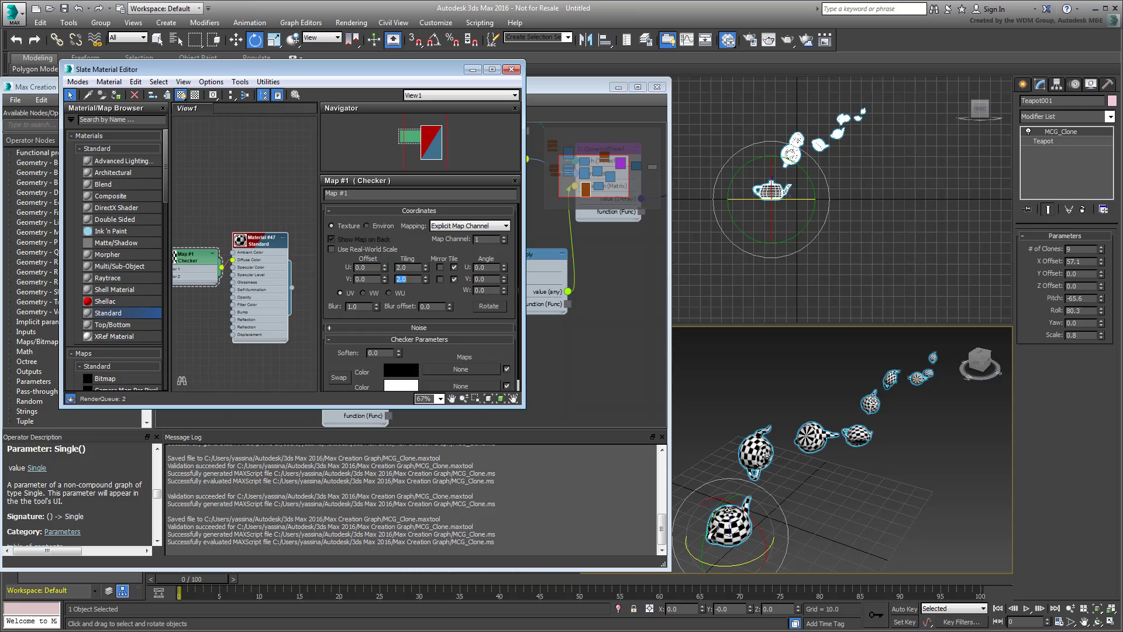
pyautogui.write('1')
pyautogui.press('Return')
pyautogui.click(511, 70)
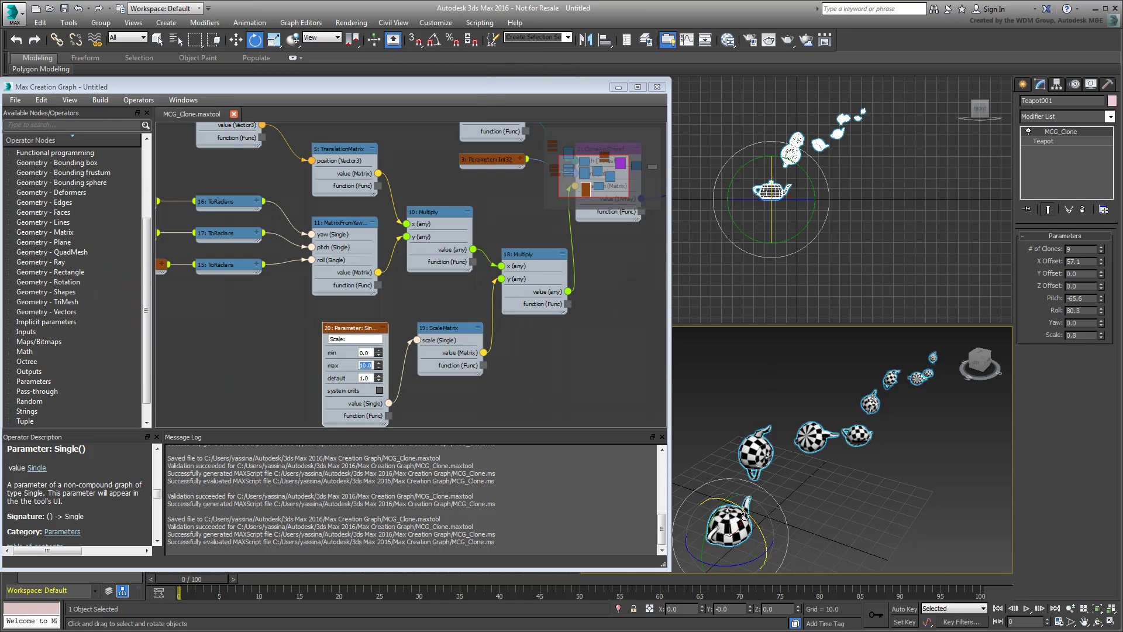
pyautogui.scroll(5, 746, 518)
pyautogui.keyDown('alt'); pyautogui.moveTo(850, 468); pyautogui.dragTo(837, 510, button='middle'); pyautogui.keyUp('alt')
pyautogui.scroll(3, 799, 475)
pyautogui.scroll(-7, 799, 475)
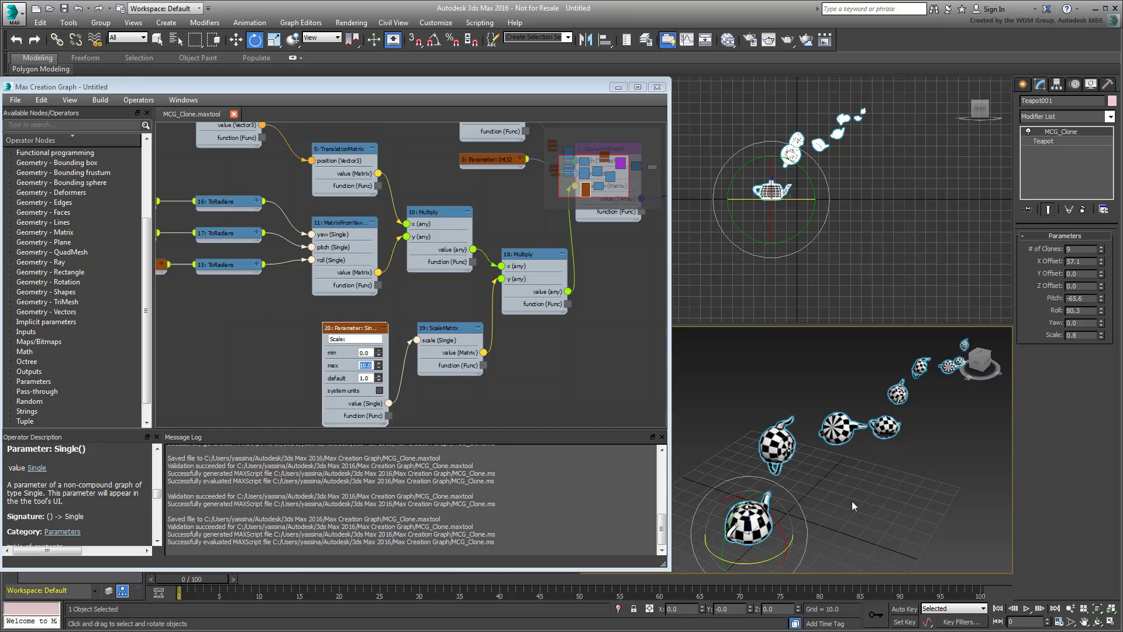